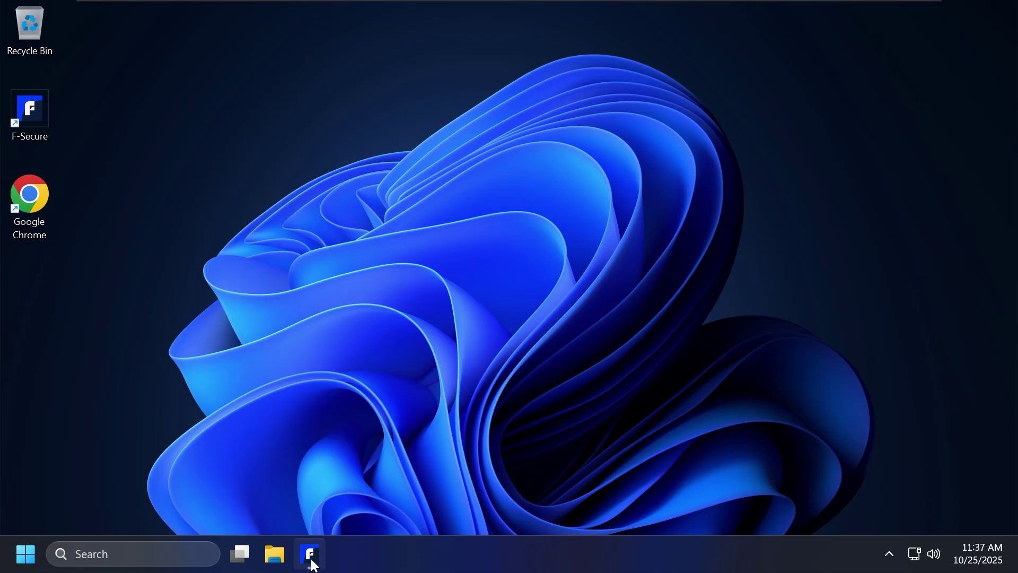
Step: Open F-Secure at its Device Protection page and resize the window to the screen's edge
click(313, 564)
click(317, 567)
click(310, 555)
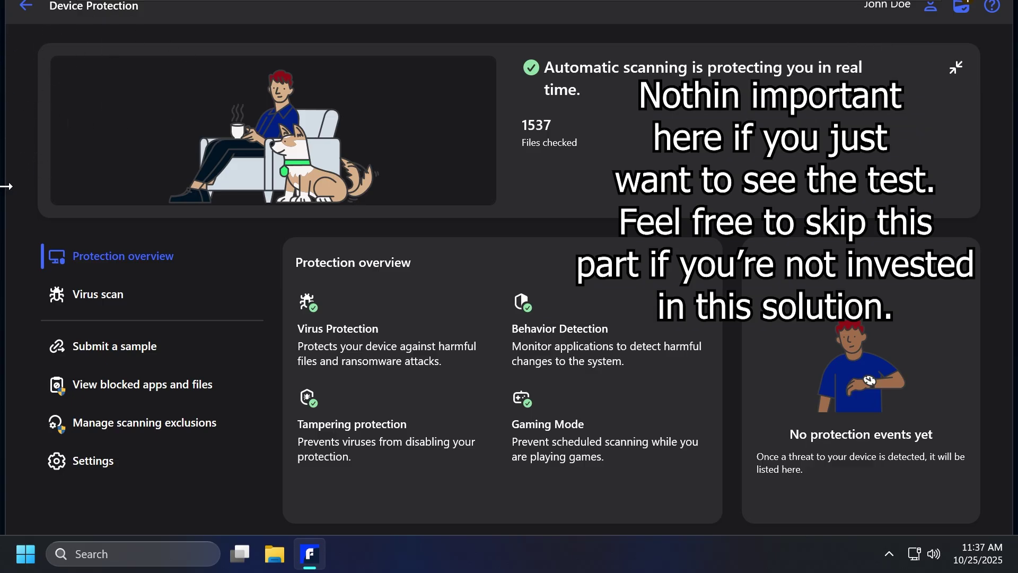
drag(4, 192, 1, 196)
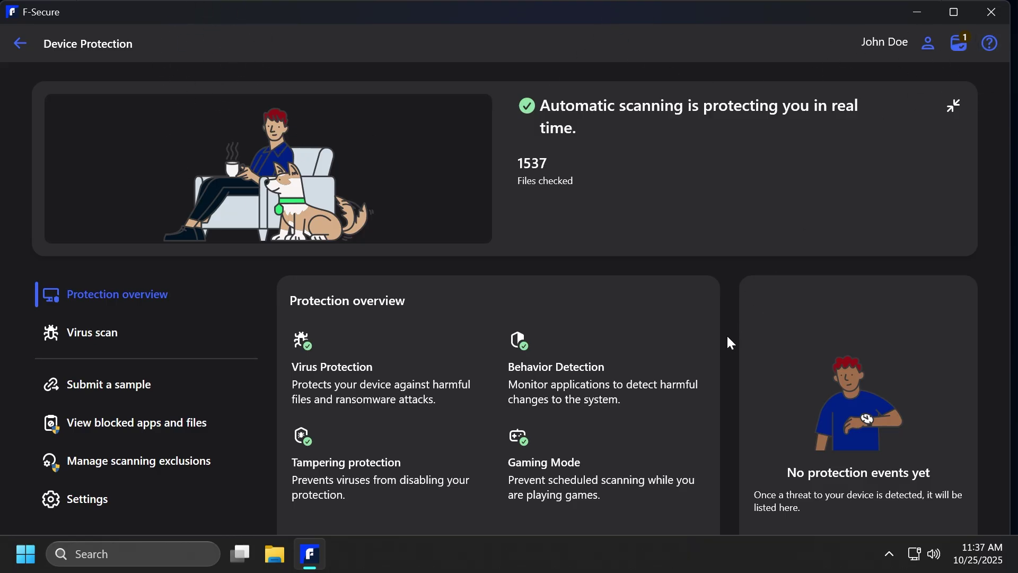
Step: Examine the Virus scan section, including the quick scan and full scan options
click(191, 333)
click(192, 289)
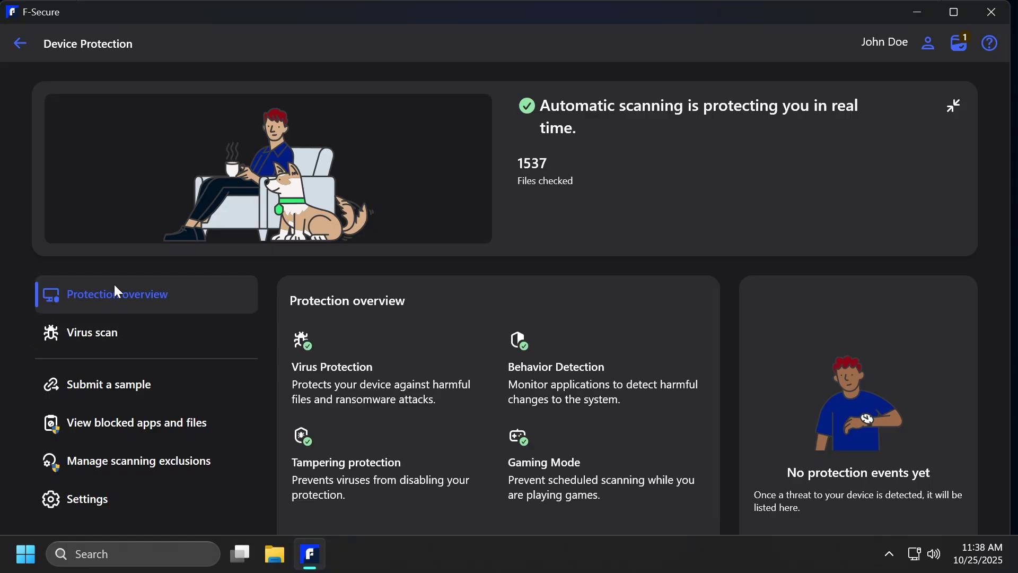
click(123, 332)
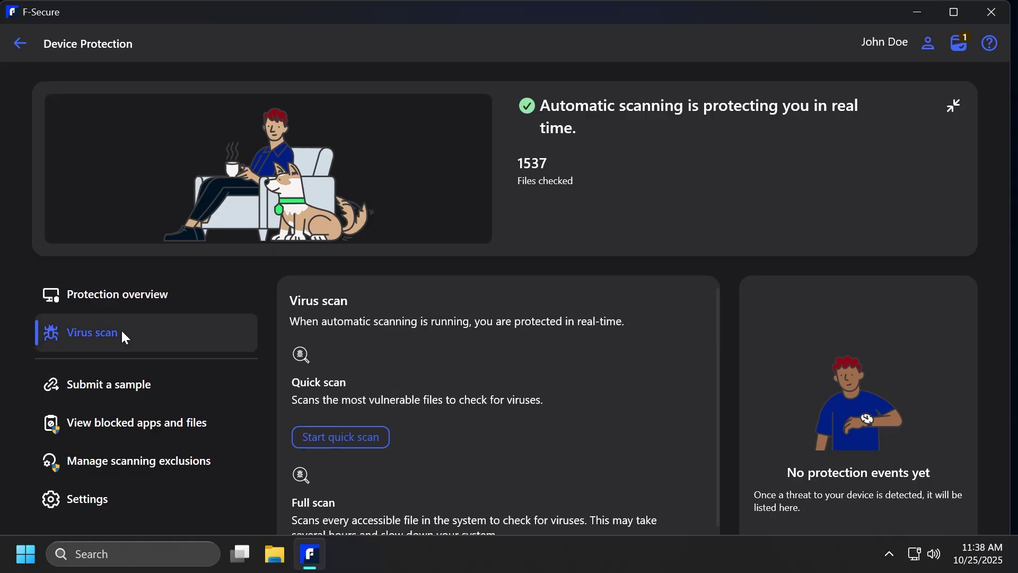
scroll(439, 369, down, 1)
scroll(442, 364, up, 1)
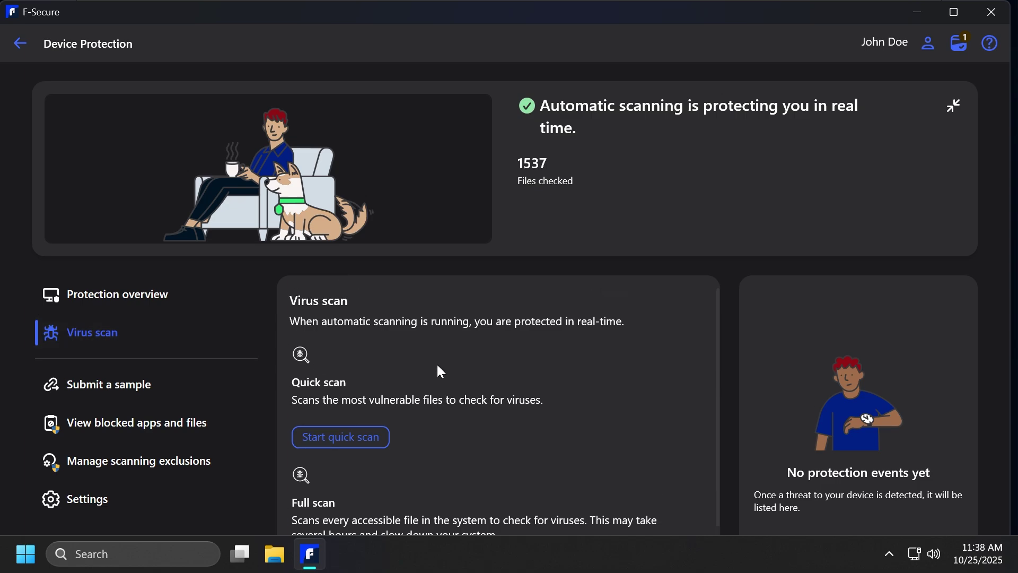
Step: Try to submit a sample and return to the protection overview
click(223, 386)
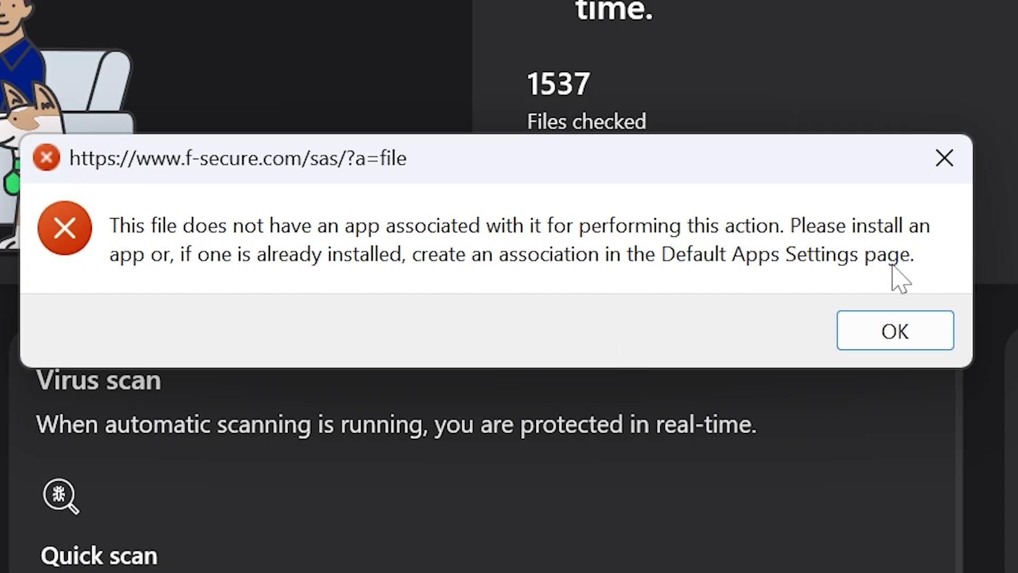
click(896, 335)
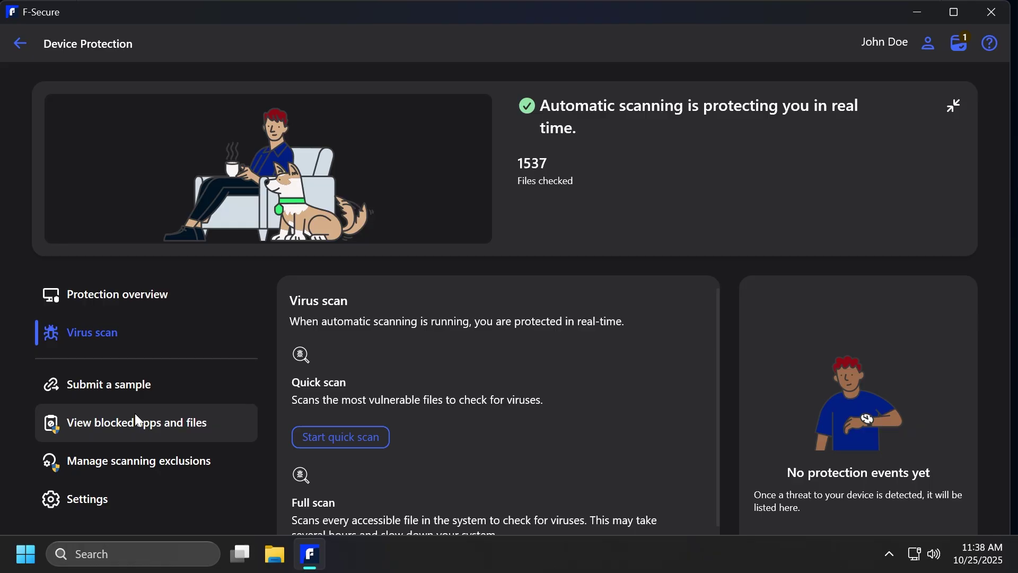
scroll(403, 453, down, 1)
scroll(437, 445, up, 1)
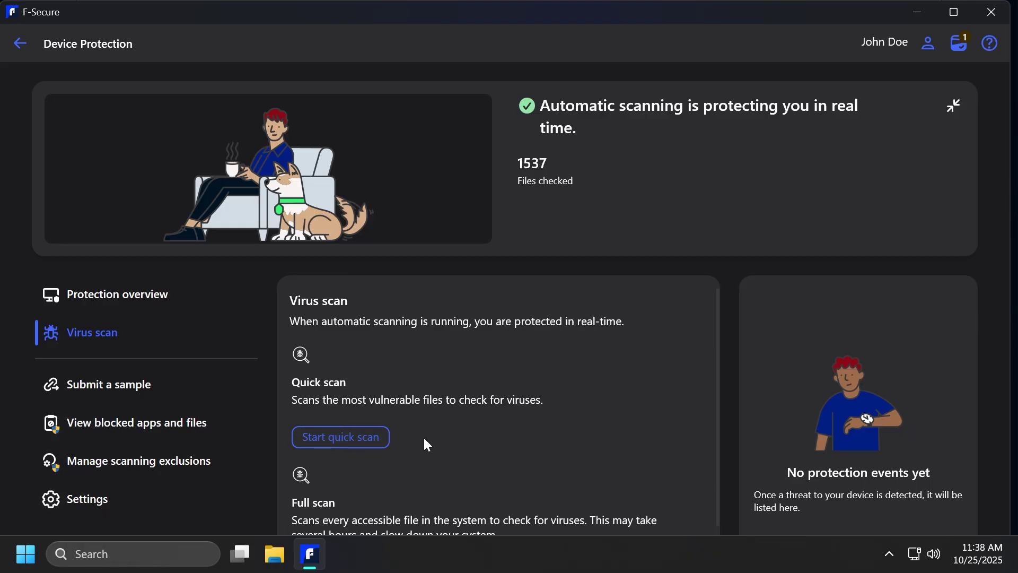
click(159, 295)
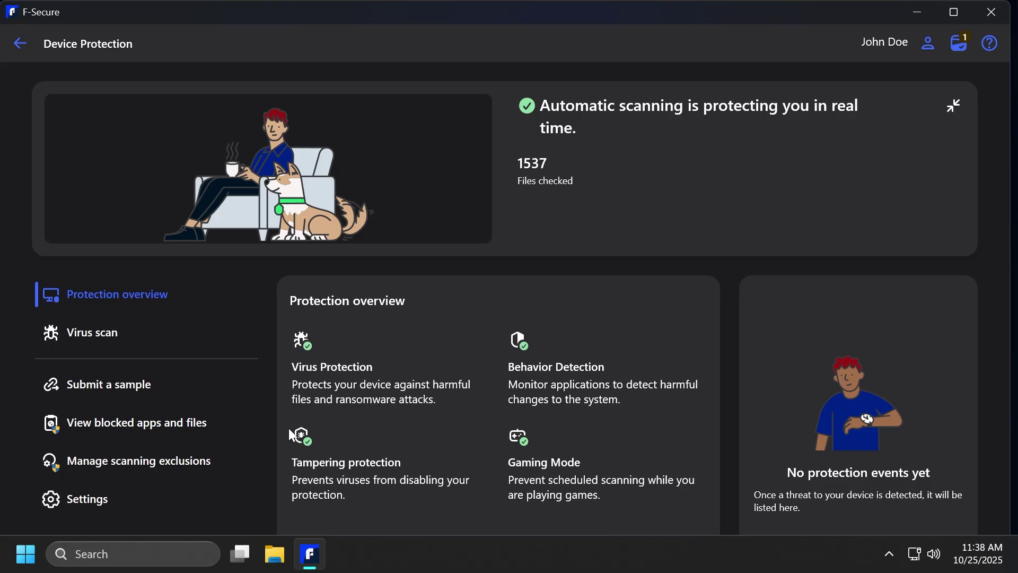
Step: Open the settings and examine the Device Protection options for virus protection, scheduled scanning, gaming mode and manual scanning
click(113, 502)
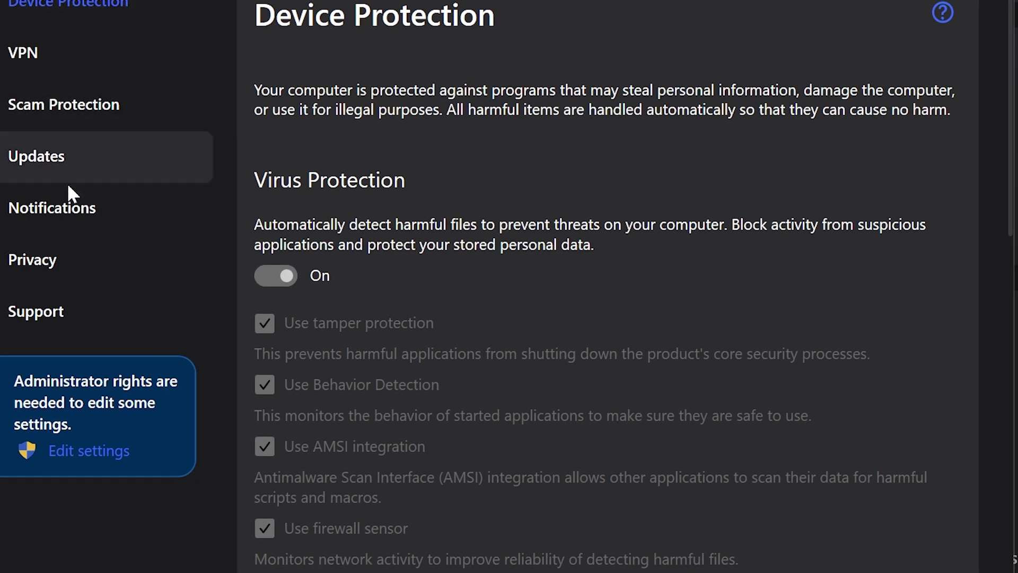
scroll(364, 366, down, 10)
scroll(365, 364, up, 5)
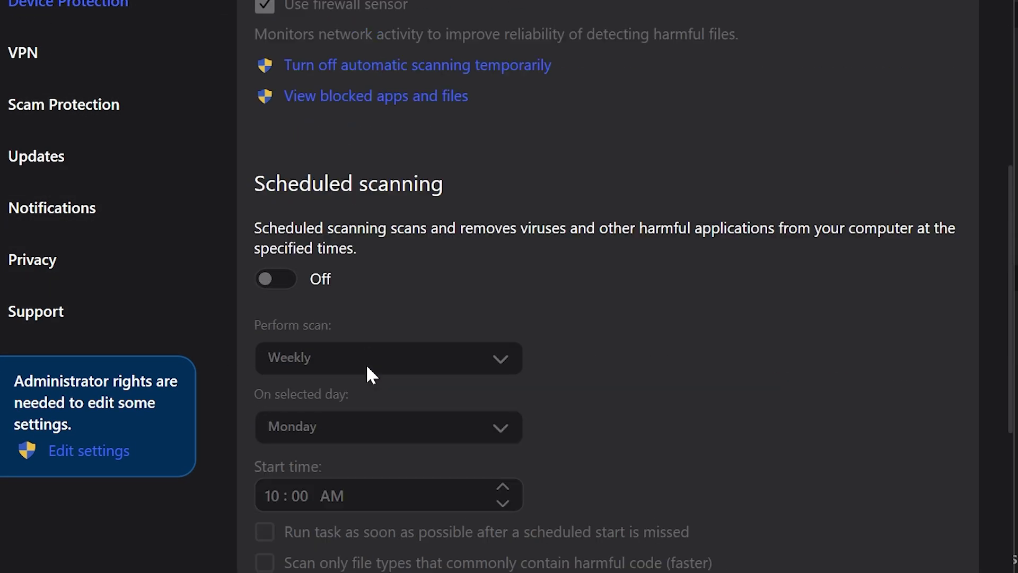
scroll(366, 364, up, 5)
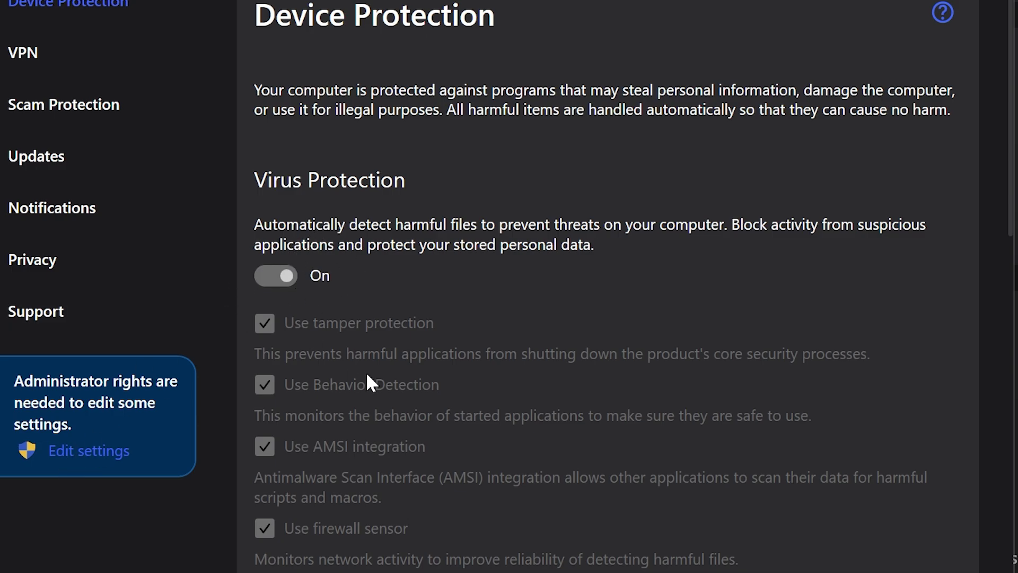
scroll(367, 382, down, 7)
scroll(374, 421, down, 8)
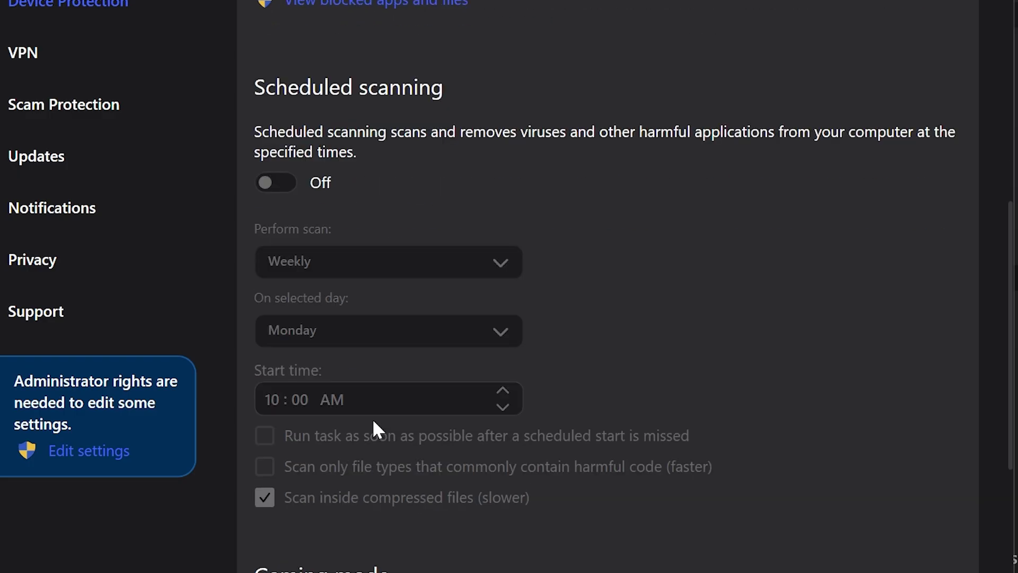
scroll(551, 487, down, 4)
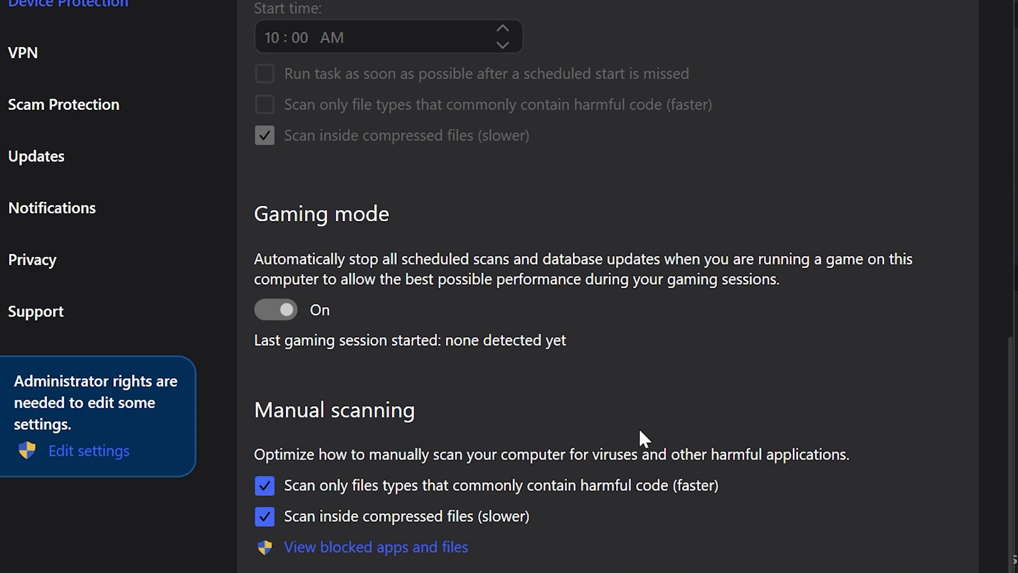
scroll(638, 430, down, 2)
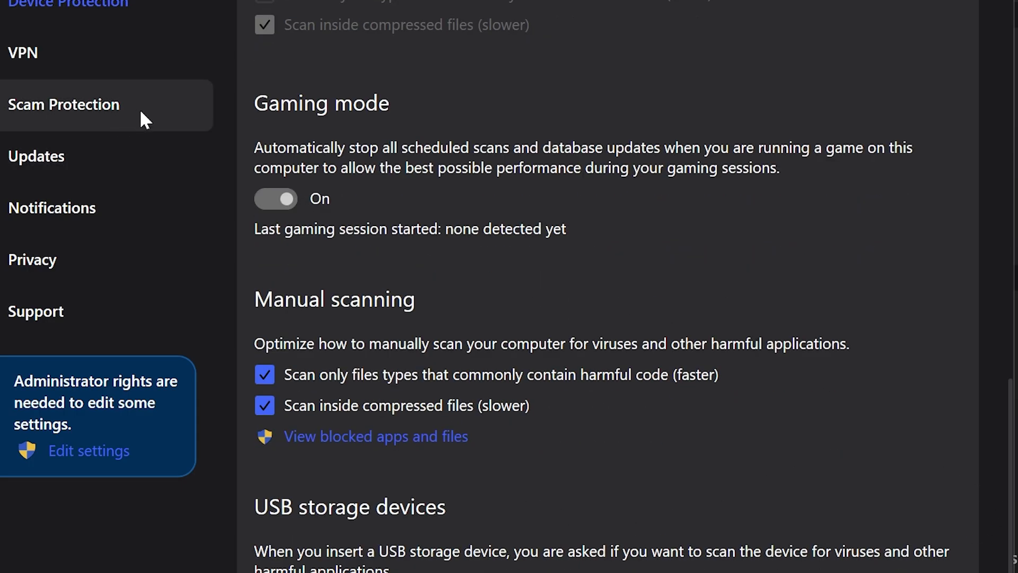
scroll(441, 371, up, 11)
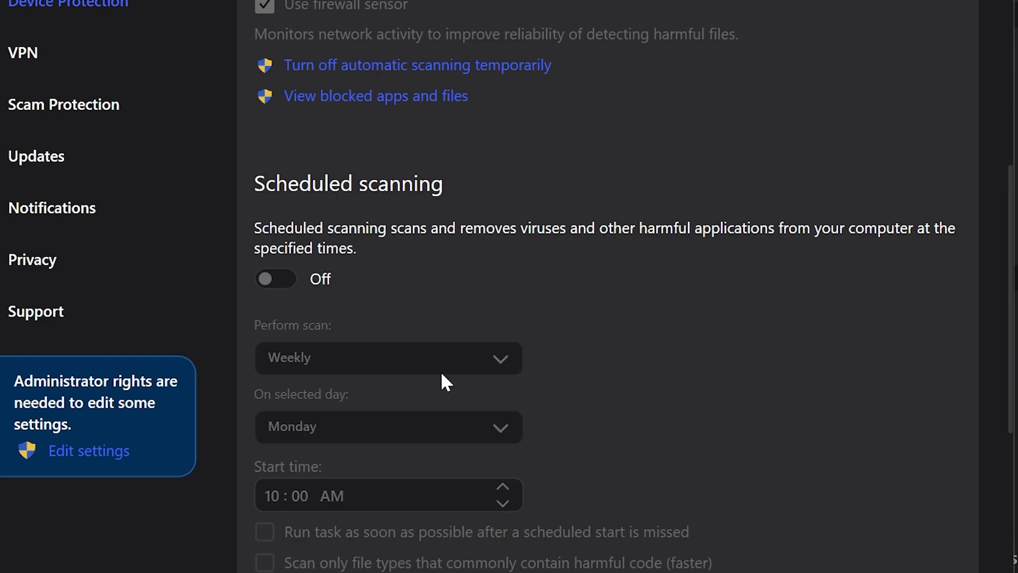
scroll(575, 338, up, 9)
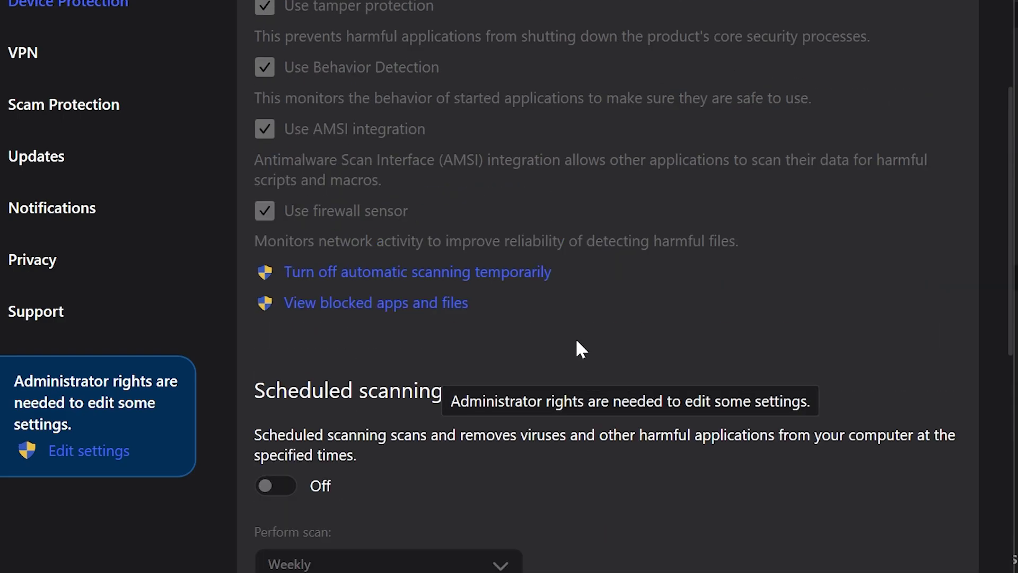
scroll(640, 103, down, 3)
scroll(424, 183, up, 3)
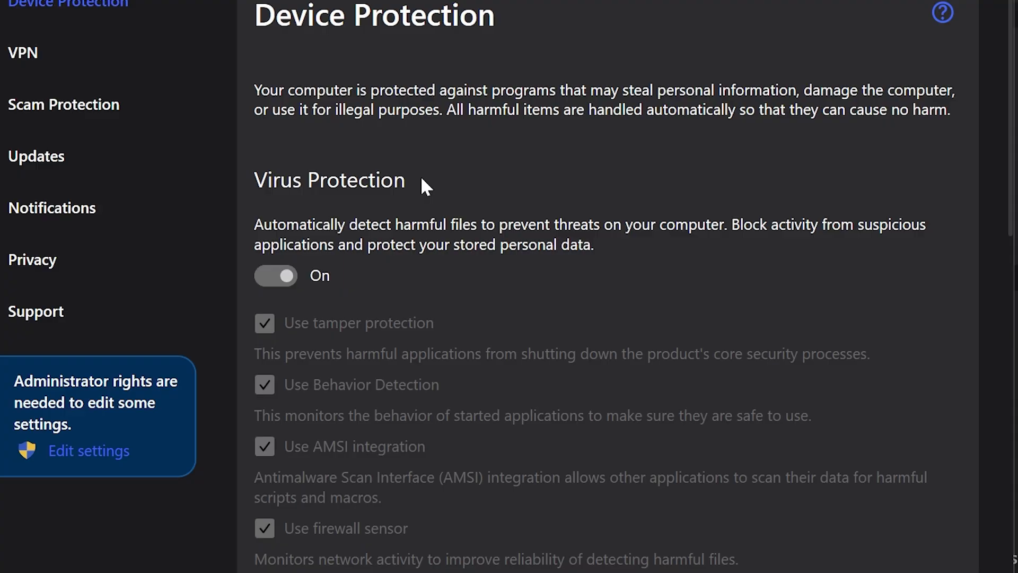
scroll(423, 201, down, 1)
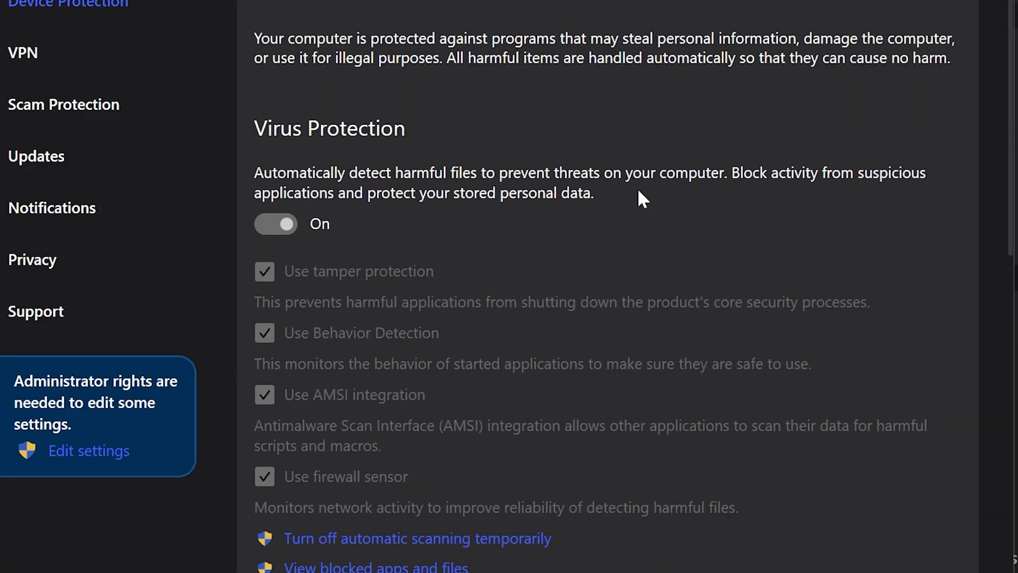
scroll(498, 511, down, 16)
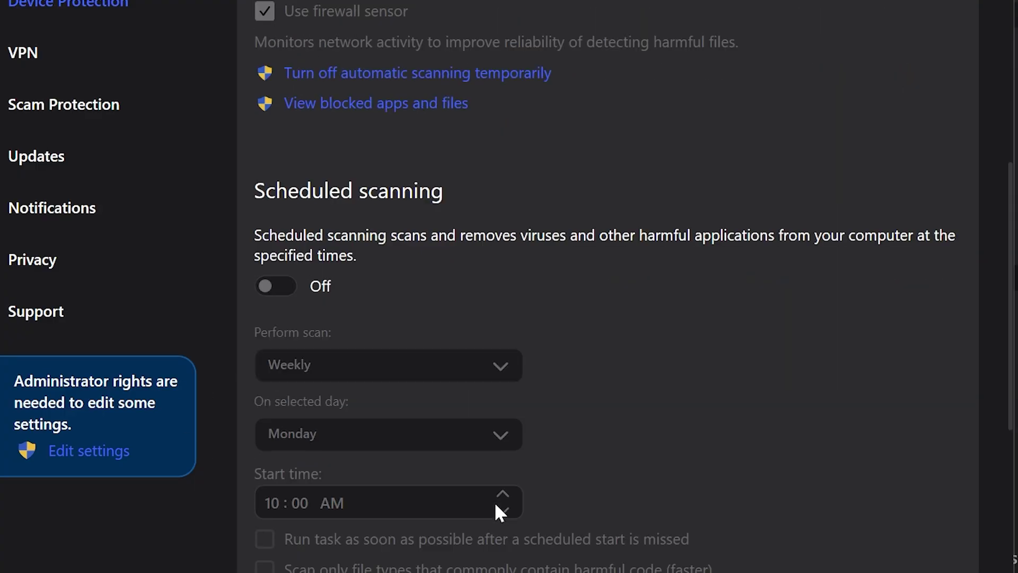
scroll(502, 507, up, 16)
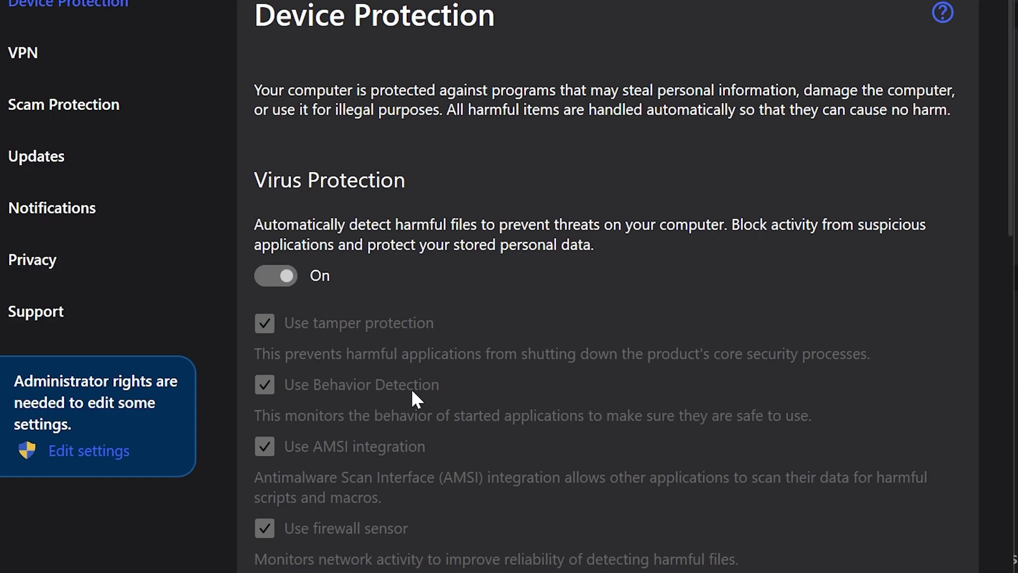
Step: Examine the VPN settings, including the protocol choices, automatic protection, killswitch and trusted networks
click(31, 80)
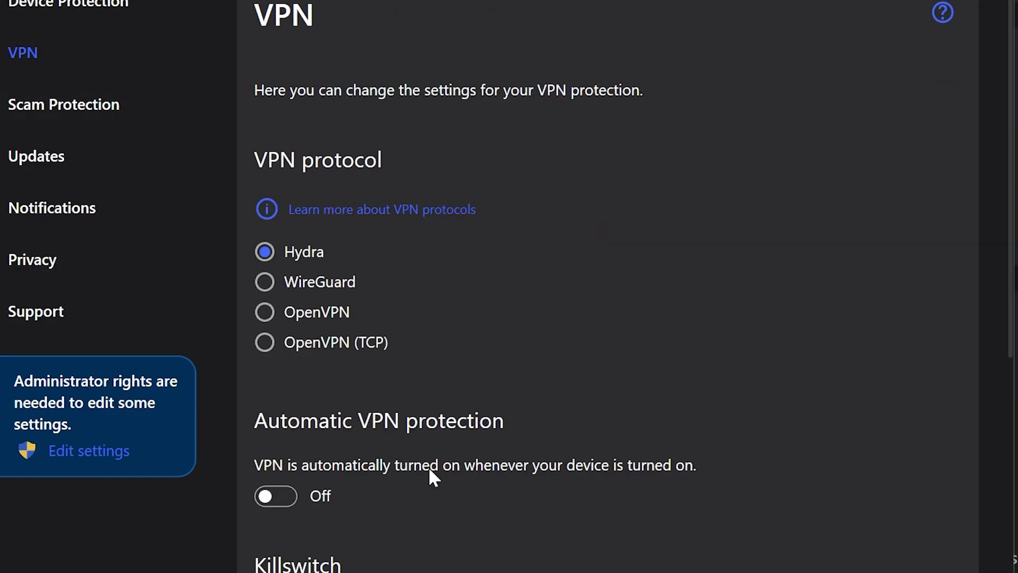
scroll(430, 472, down, 10)
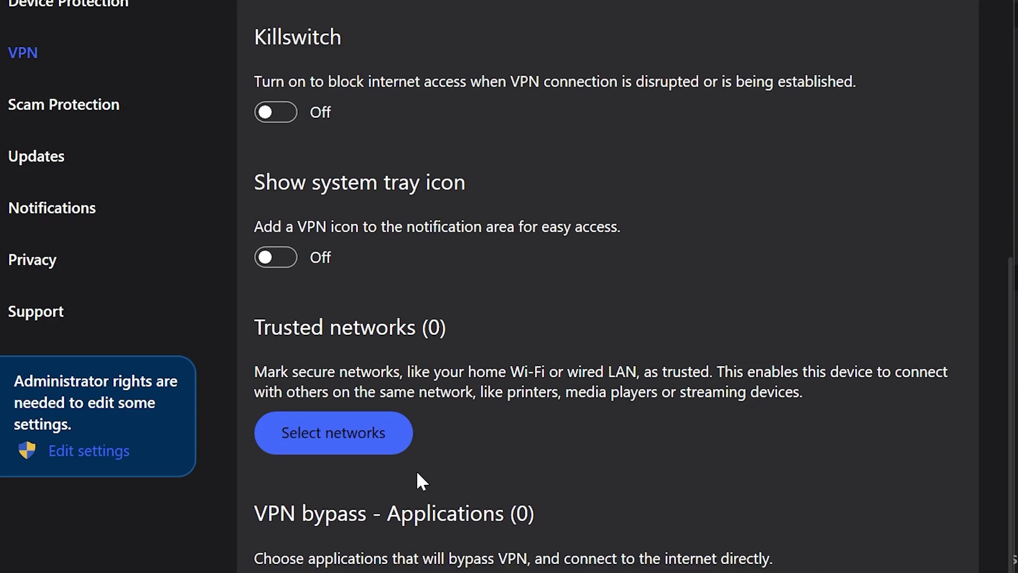
scroll(415, 470, up, 10)
click(48, 109)
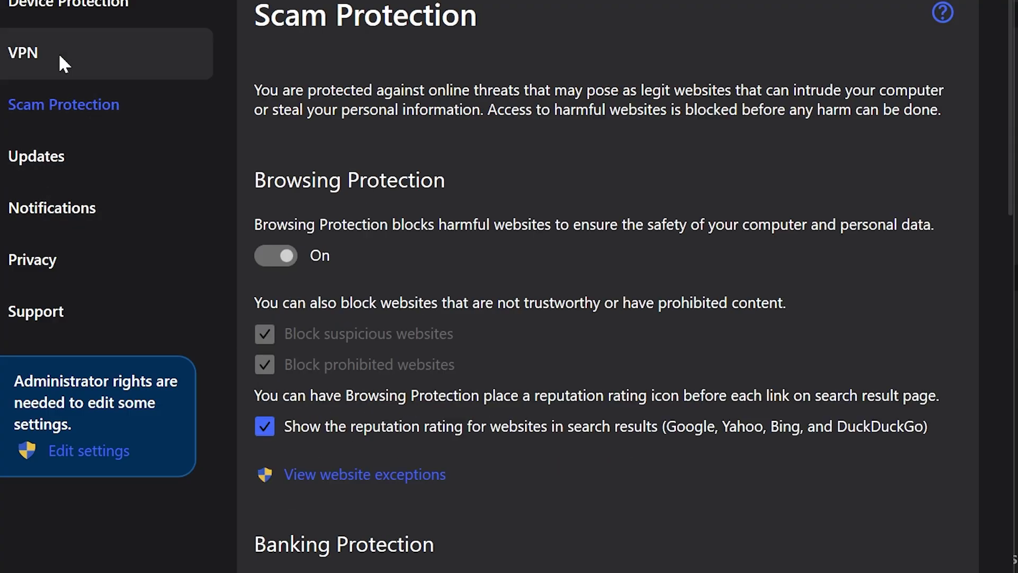
click(62, 64)
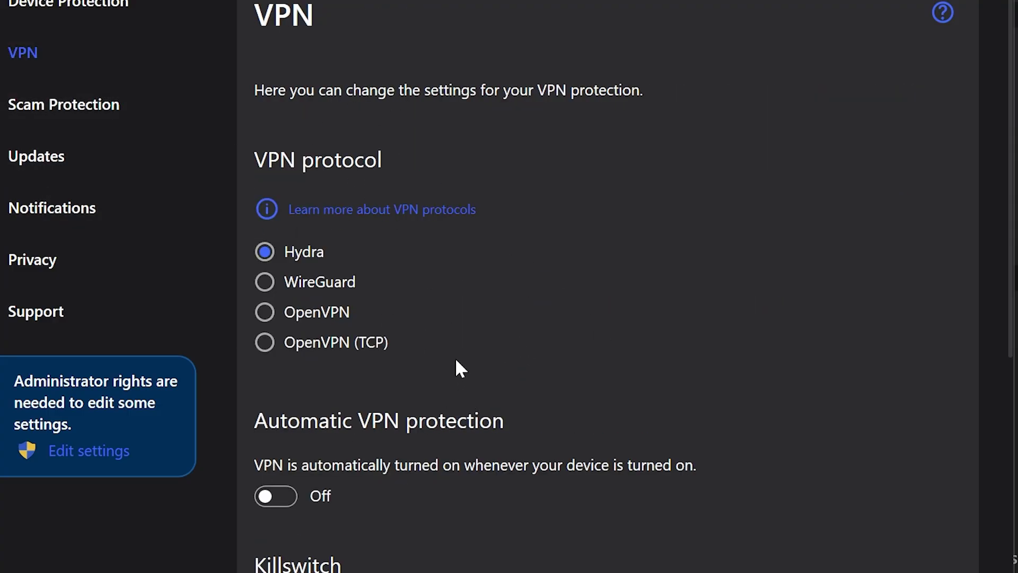
Step: Examine the Scam Protection settings for browsing, banking and shopping protection, the ad and cookie popup blockers, and browser extensions
click(105, 119)
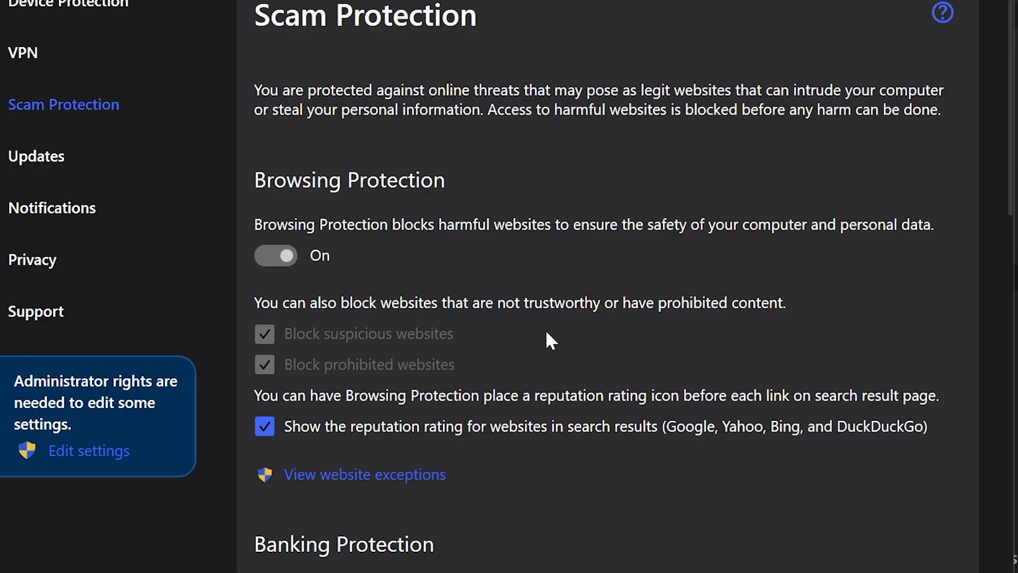
scroll(546, 333, down, 3)
scroll(411, 212, up, 3)
scroll(485, 348, down, 5)
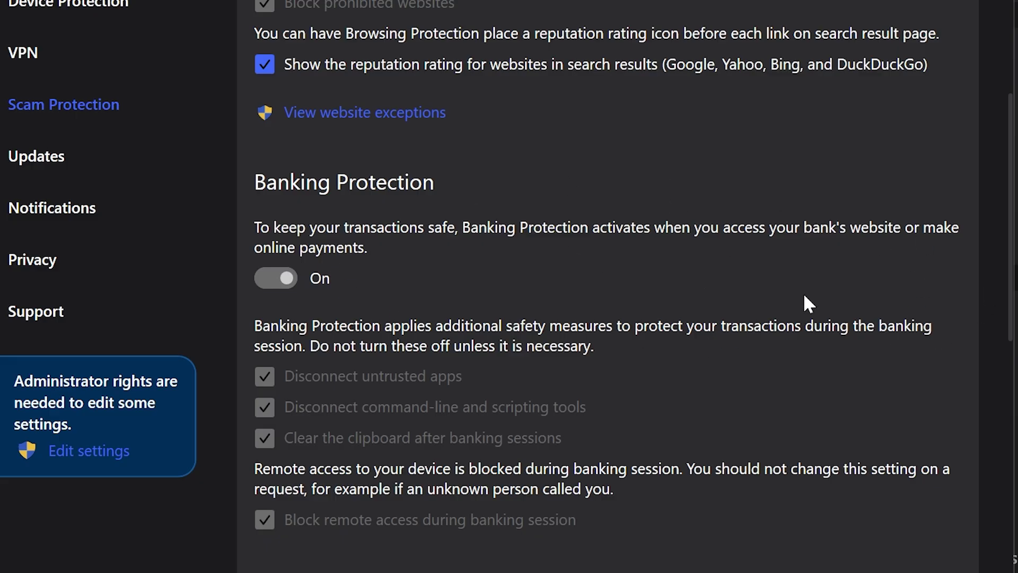
scroll(555, 347, down, 2)
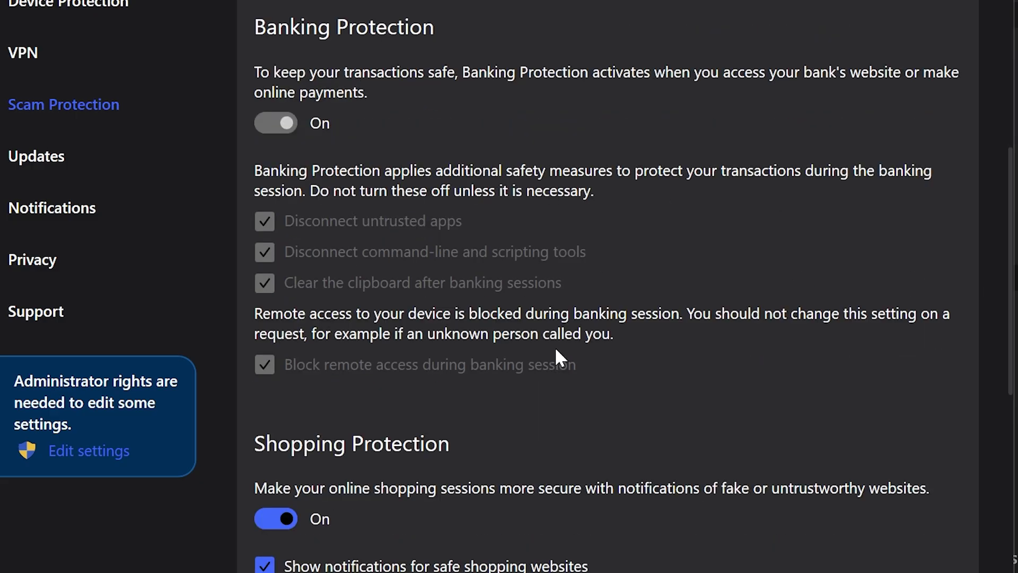
scroll(556, 350, down, 2)
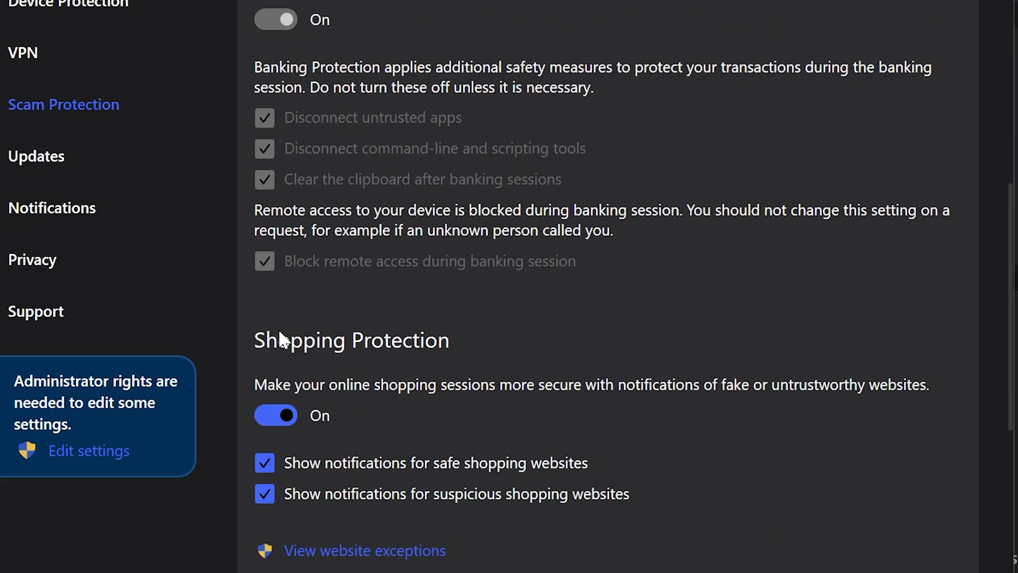
scroll(529, 232, down, 2)
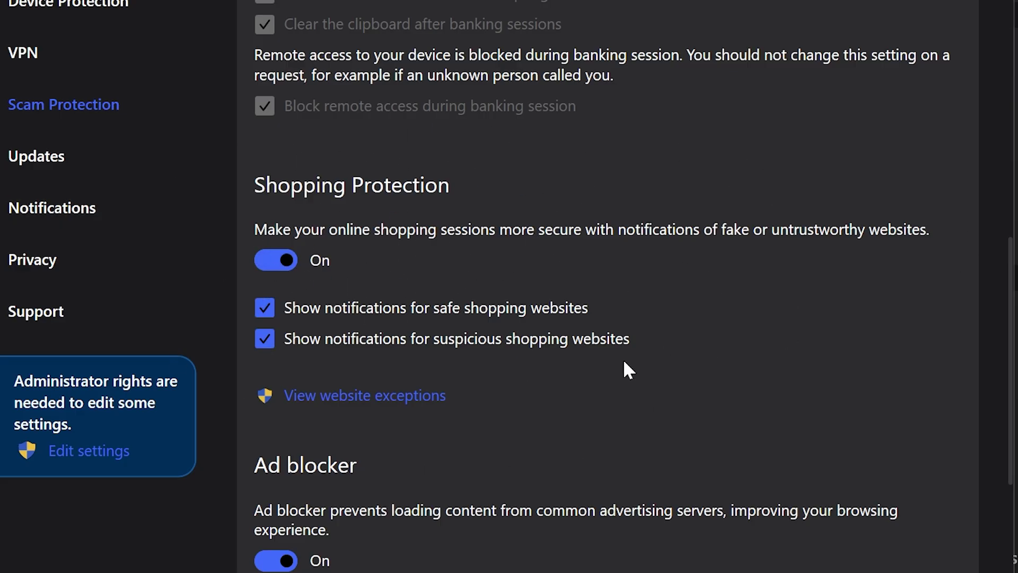
scroll(624, 362, down, 4)
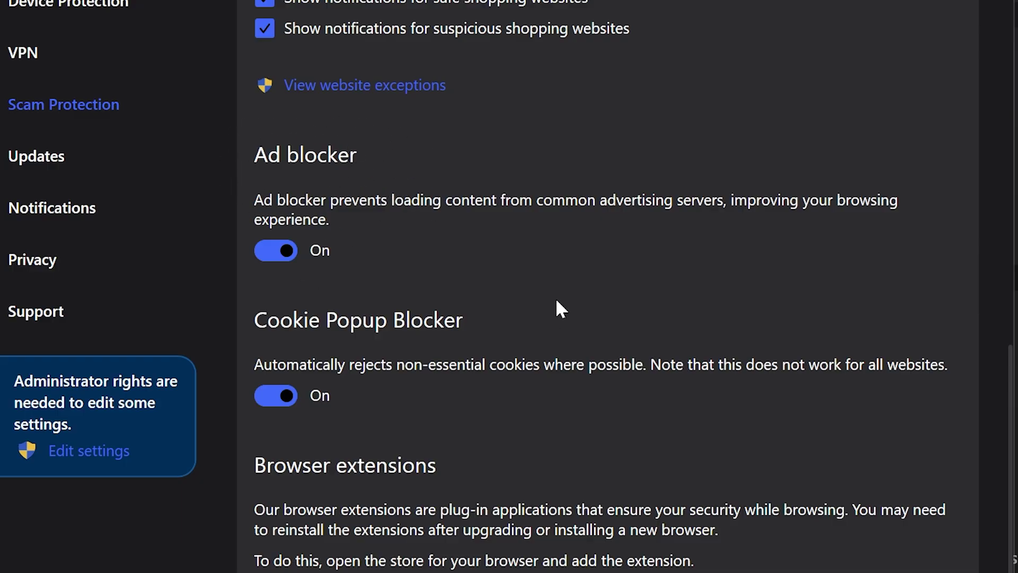
scroll(562, 308, down, 2)
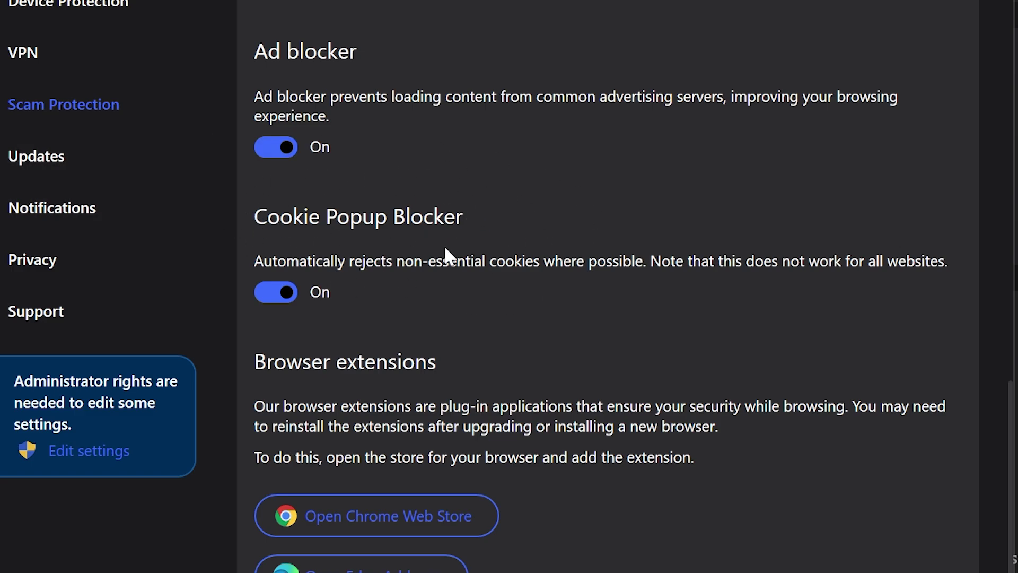
scroll(546, 284, down, 1)
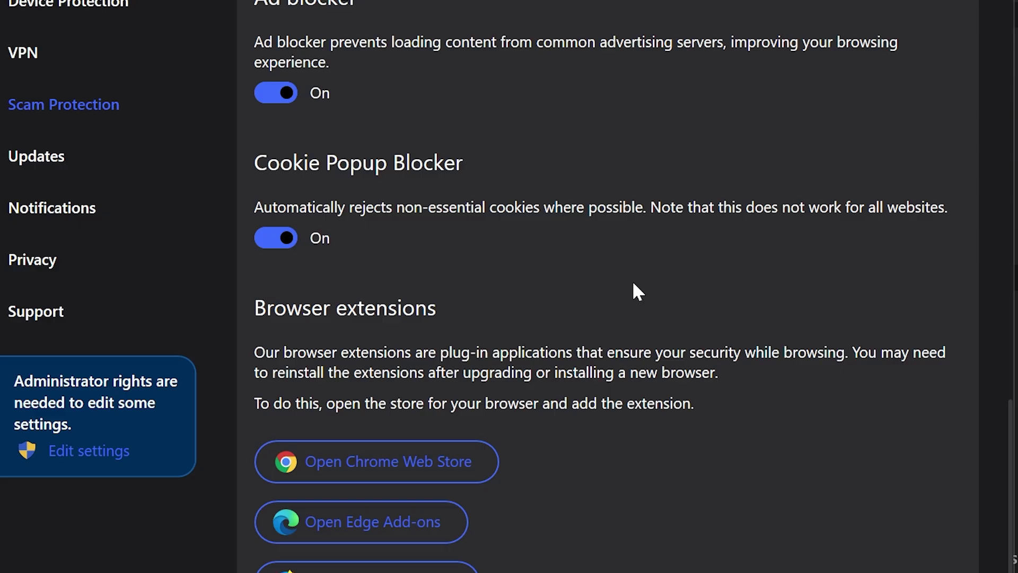
Step: Check for the latest product and database updates in the Updates settings
click(94, 156)
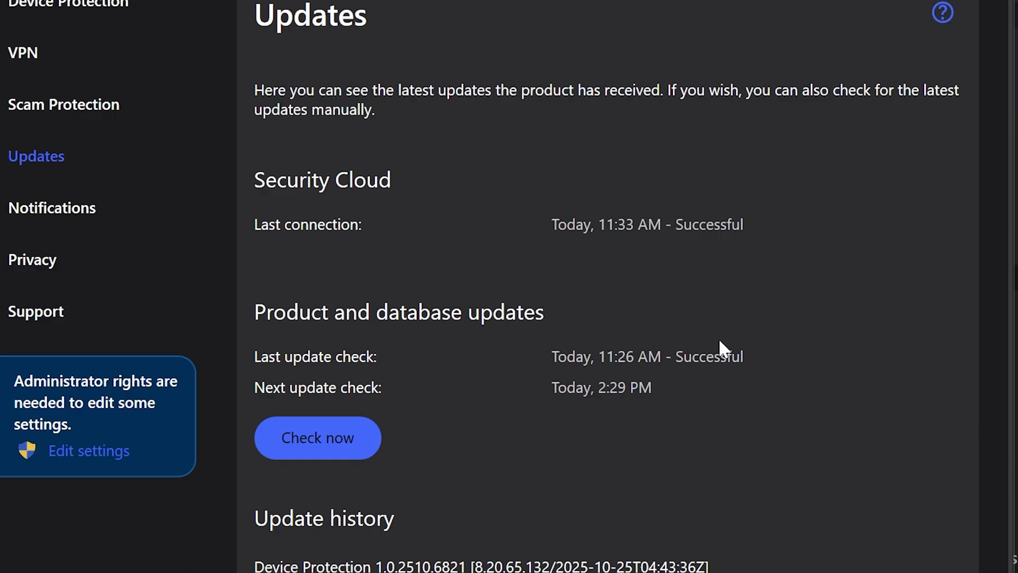
click(325, 429)
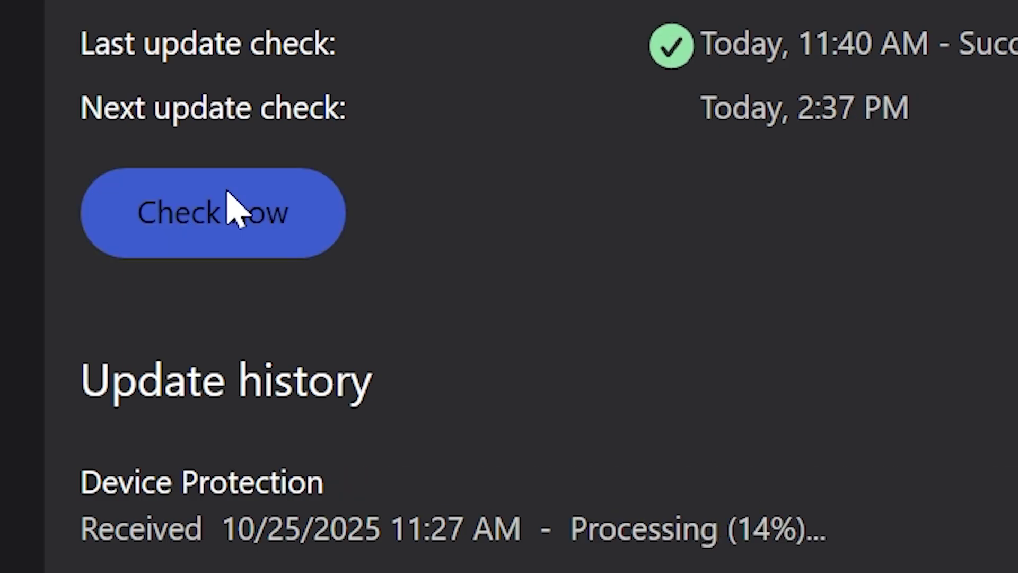
Step: Turn off the product notifications for useful tips and updates in the Notifications settings
scroll(557, 353, down, 1)
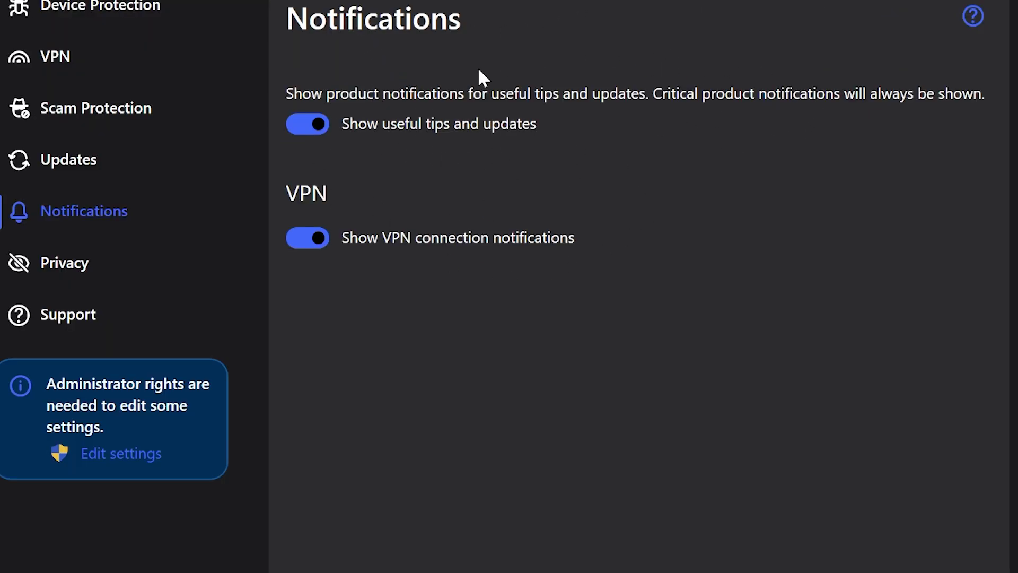
click(326, 123)
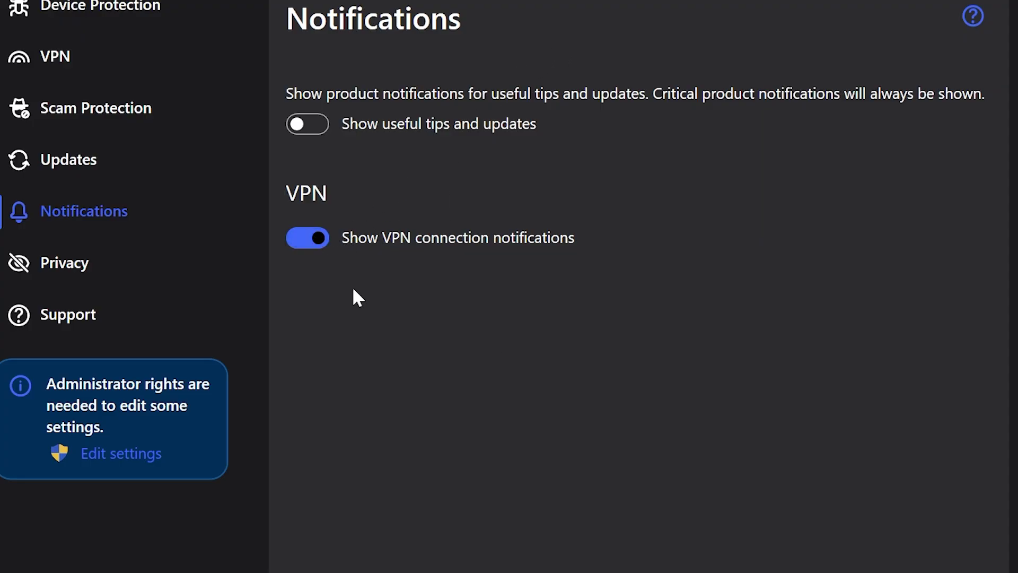
Step: Examine the Privacy settings for usage data and the Support settings for subscription, support tool, debug logging and reputation cache
click(111, 262)
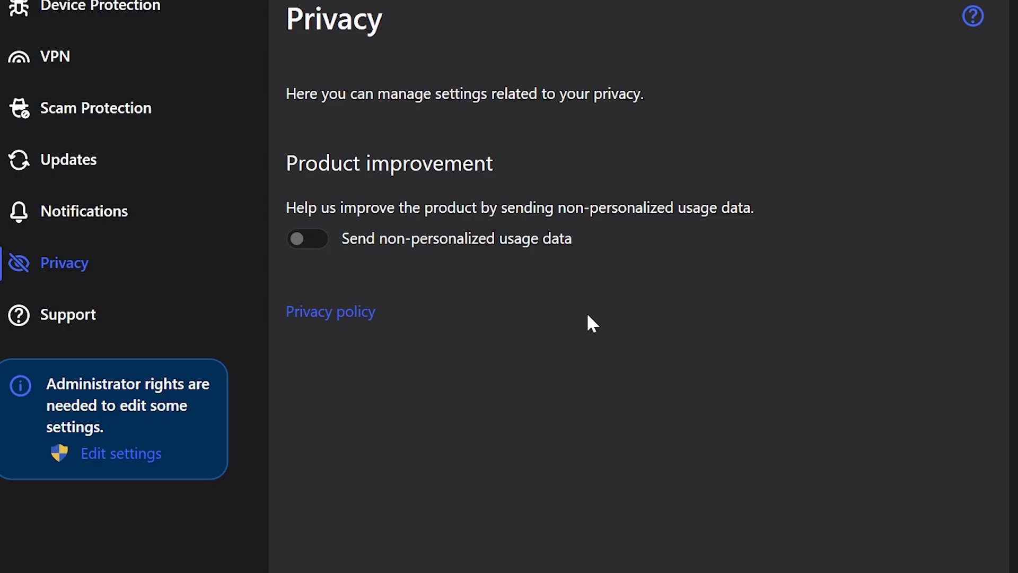
click(172, 314)
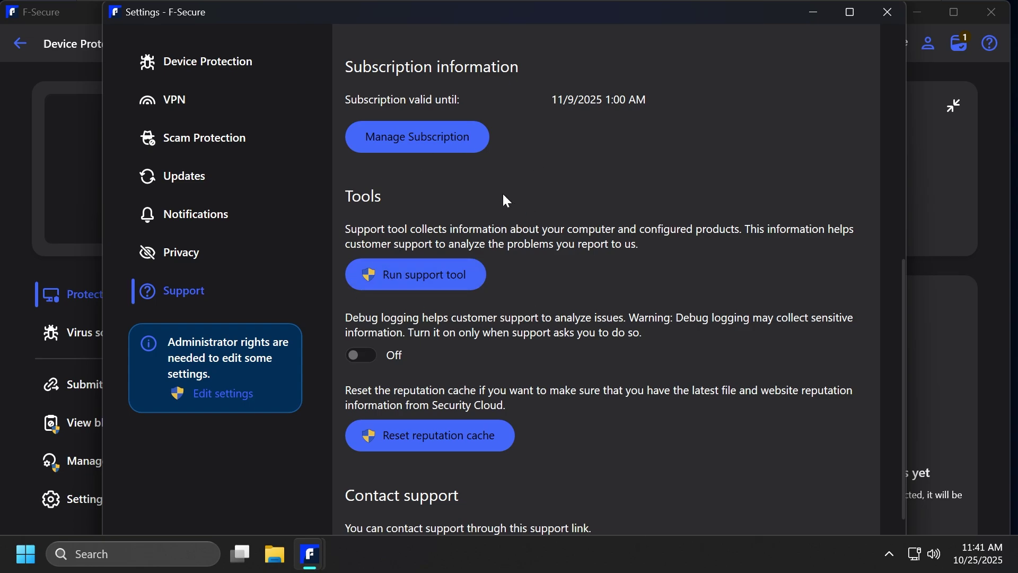
scroll(509, 254, down, 1)
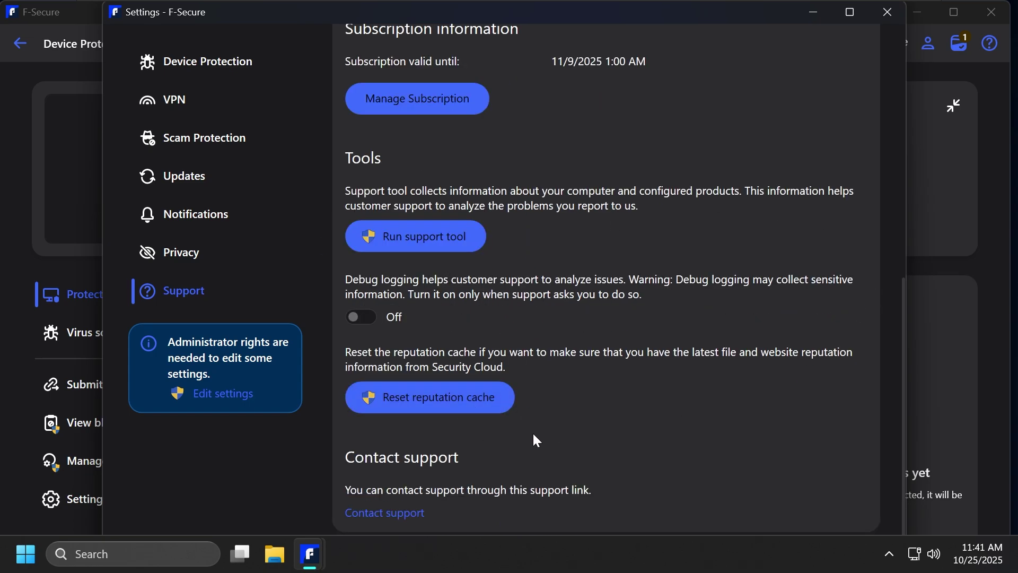
scroll(564, 393, up, 10)
Step: Return to the Device Protection settings and close both the settings and the main F-Secure window
click(196, 62)
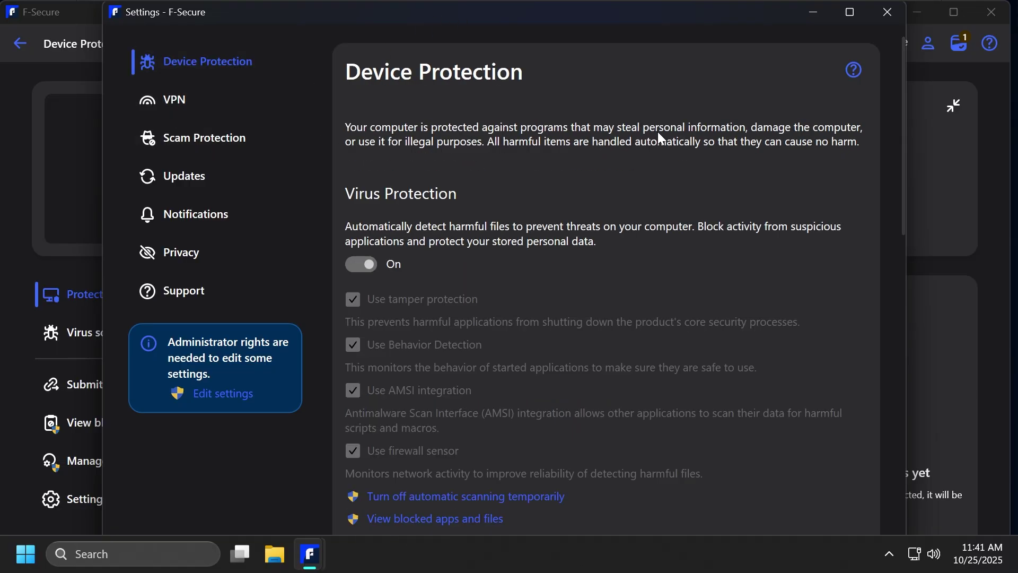
click(884, 13)
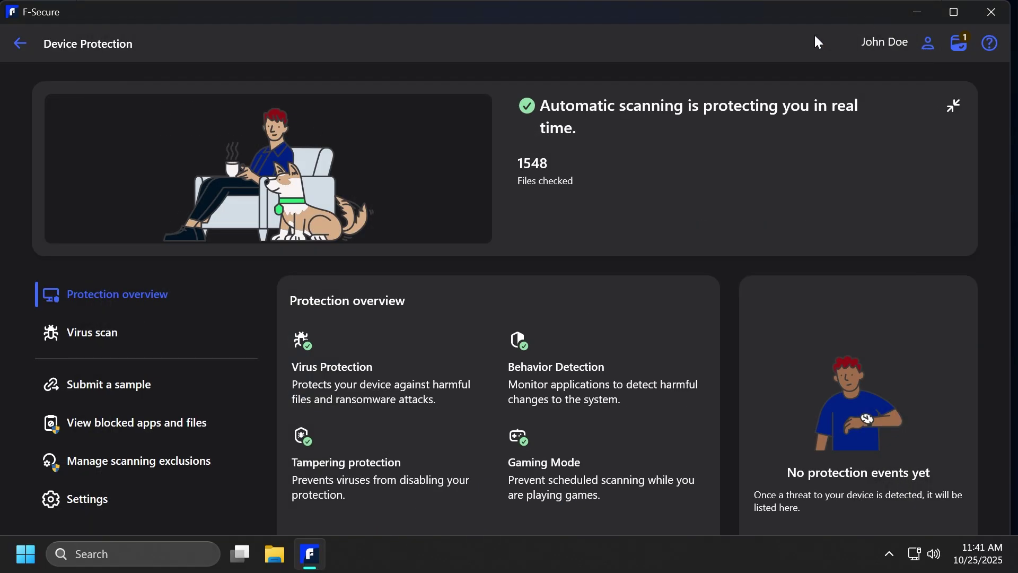
click(1000, 21)
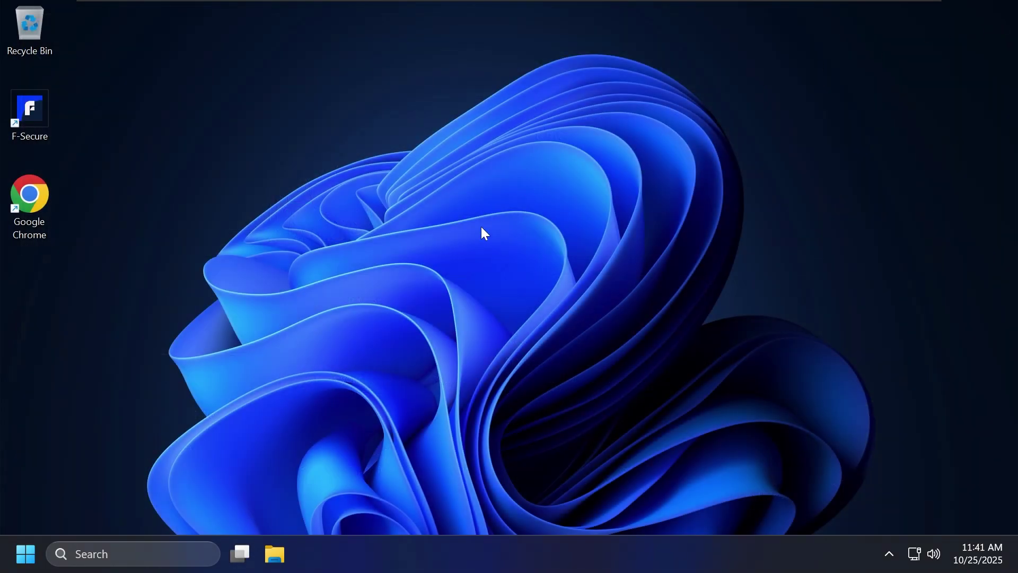
drag(223, 448, 544, 257)
drag(797, 140, 159, 460)
drag(123, 511, 724, 175)
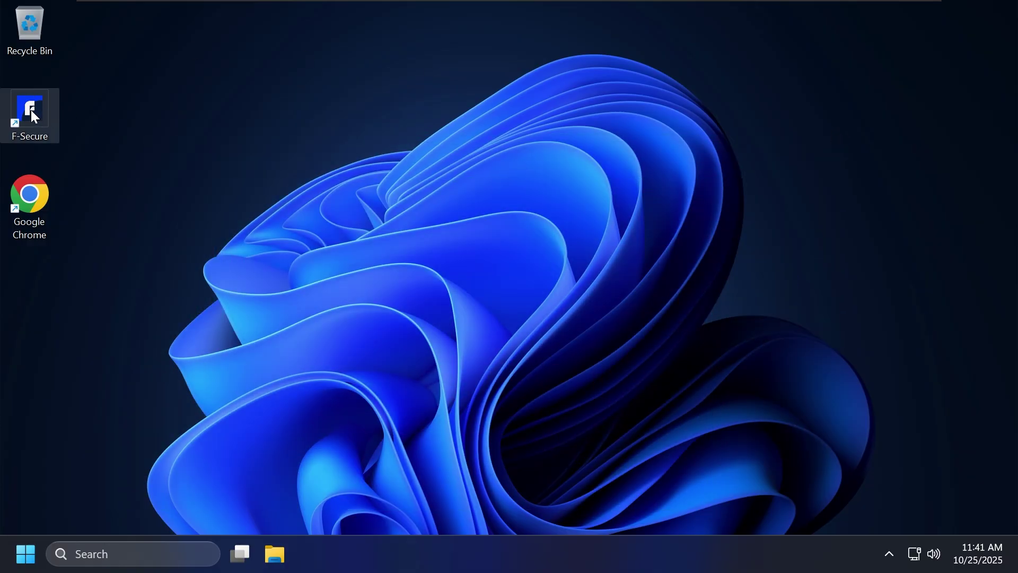
drag(401, 381, 742, 112)
drag(784, 64, 177, 452)
drag(148, 495, 705, 180)
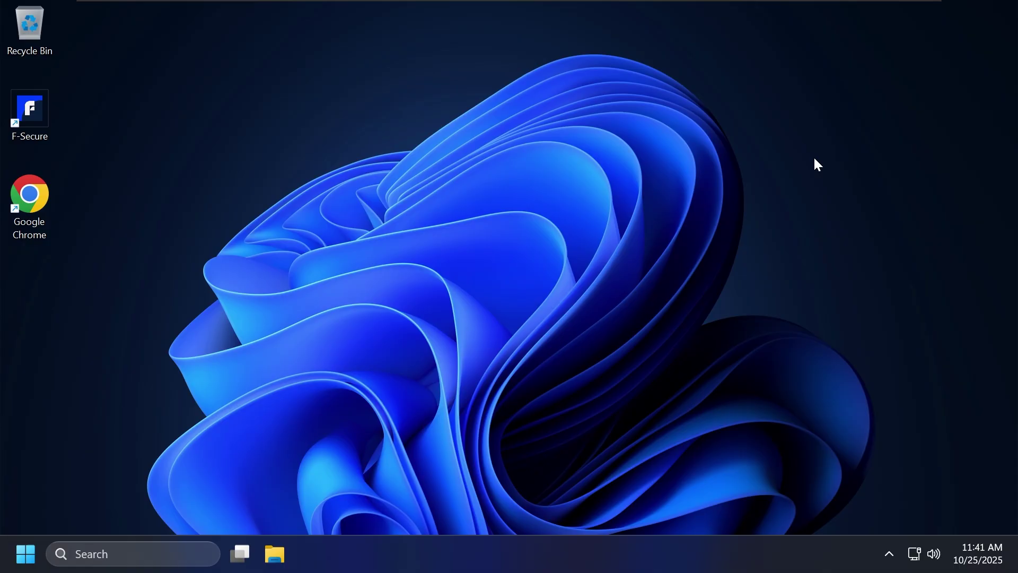
drag(798, 160, 586, 243)
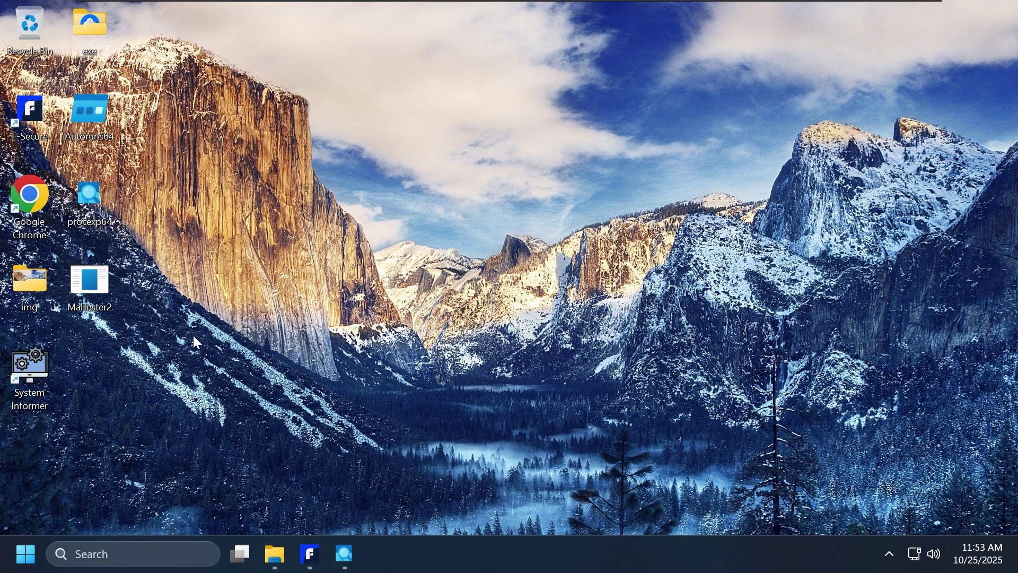
Step: Move the MalTester2 file from the desktop into the exe folder
drag(79, 45, 83, 44)
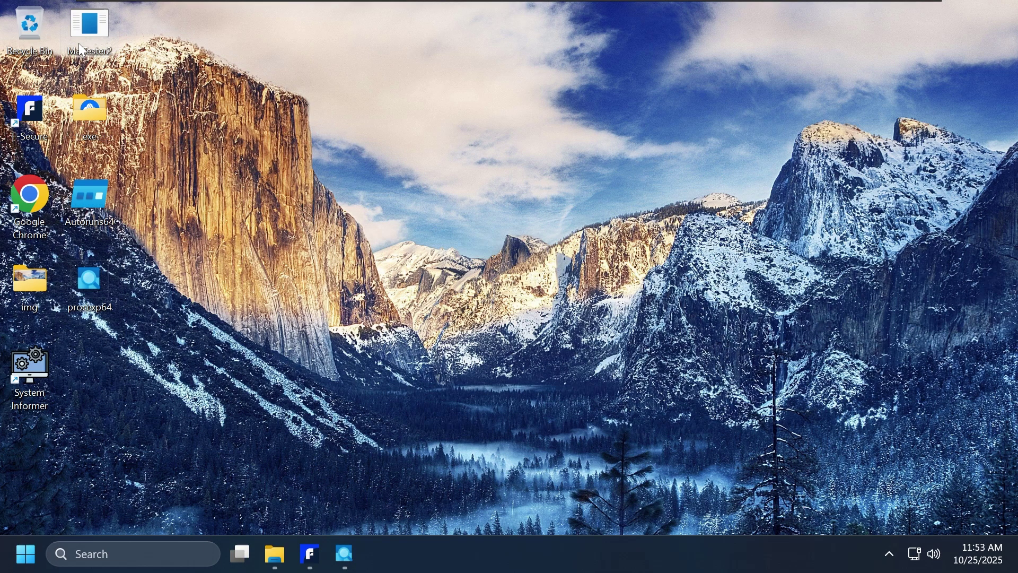
click(83, 49)
drag(109, 132, 97, 119)
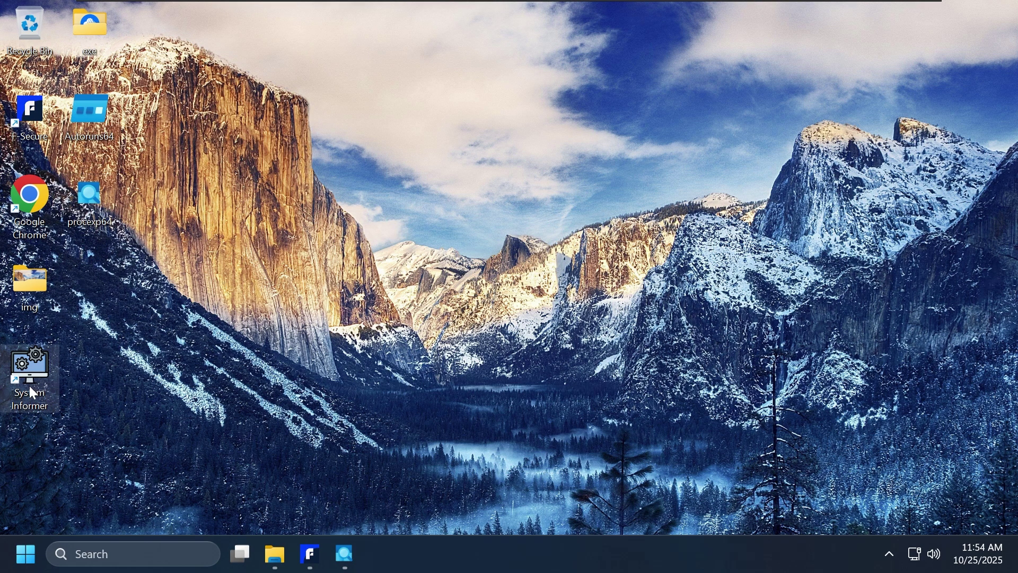
Step: Look over the running processes in Process Explorer and minimize it again
click(345, 561)
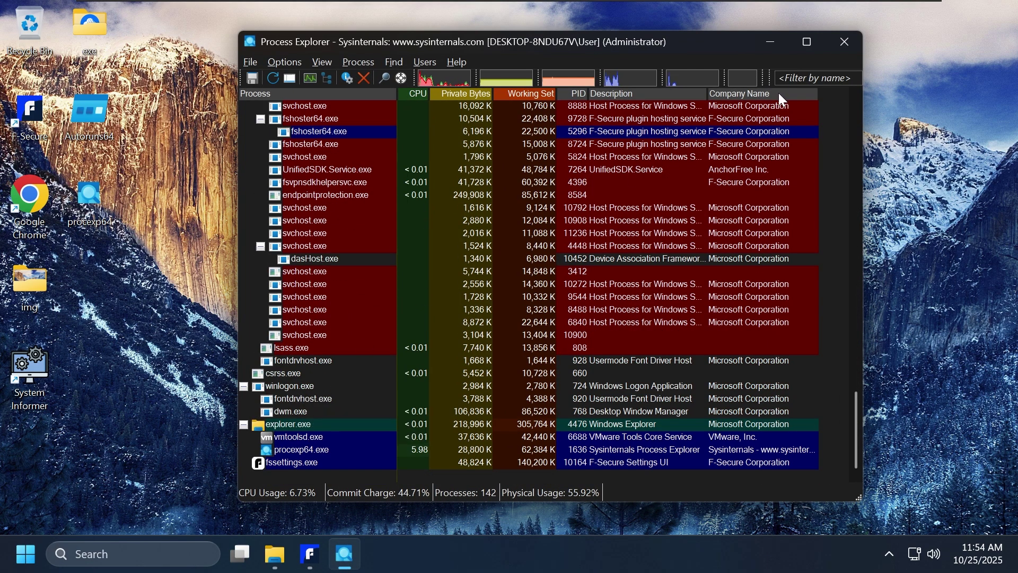
click(770, 41)
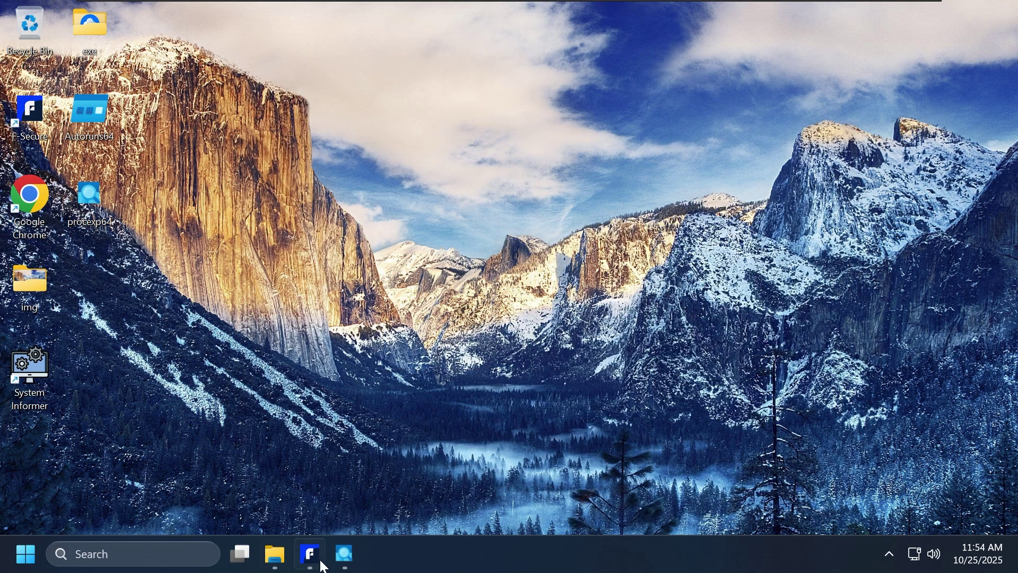
click(345, 557)
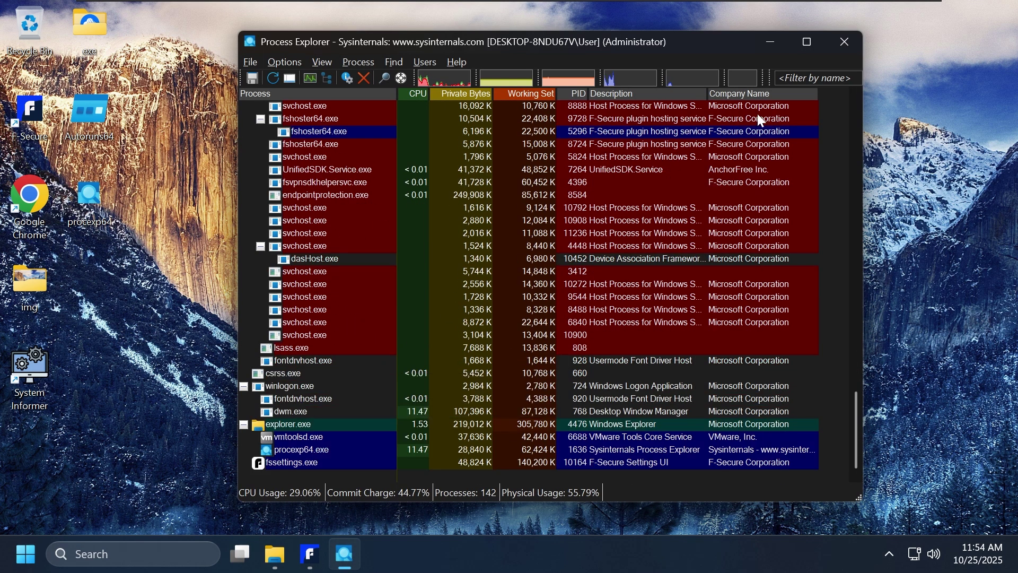
click(771, 42)
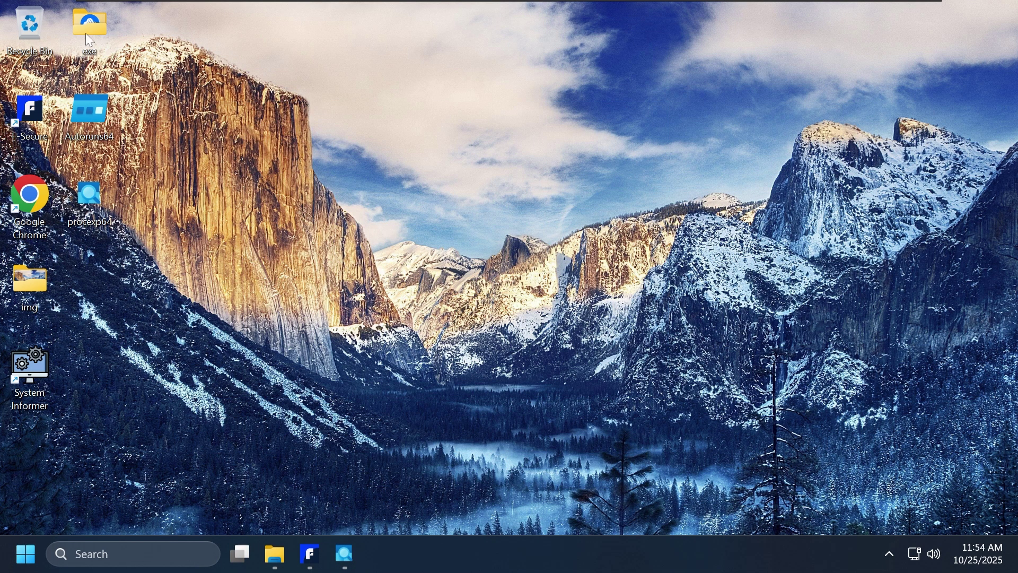
Step: Open the exe folder on the desktop and run MalTester2 as administrator, allowing it to make changes to the device
double_click(86, 29)
scroll(621, 345, down, 15)
drag(913, 239, 891, 370)
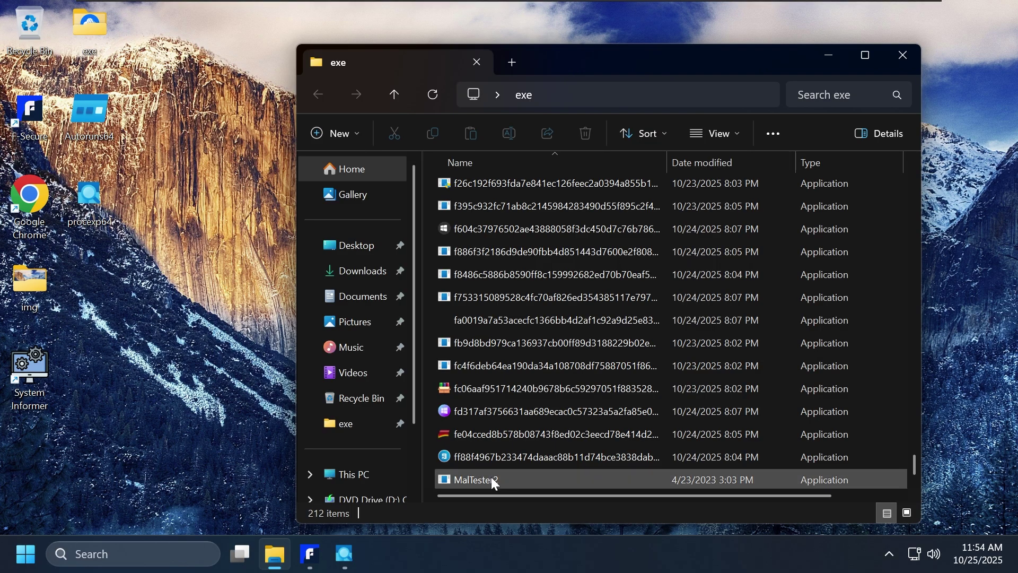
right_click(486, 478)
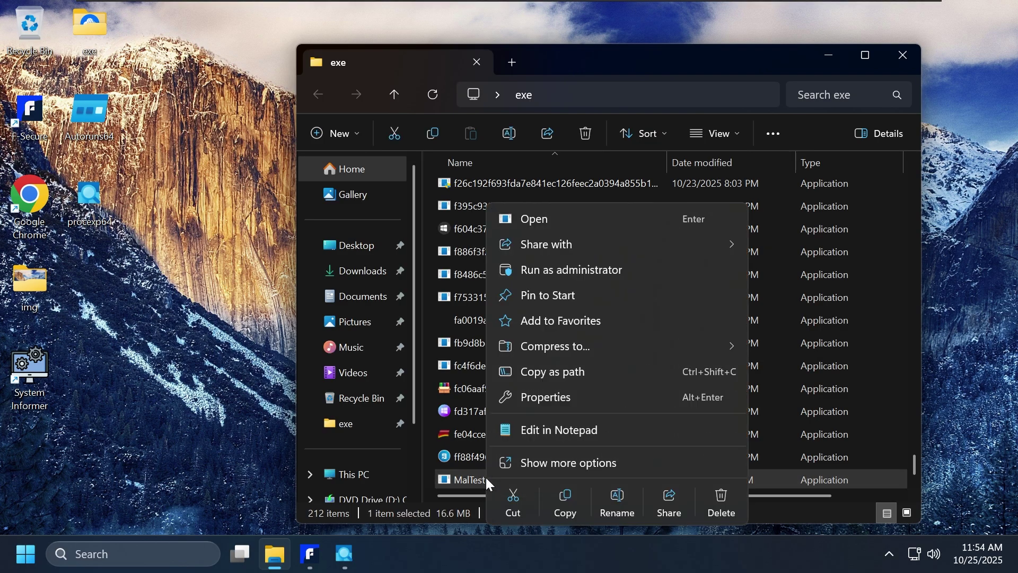
click(537, 276)
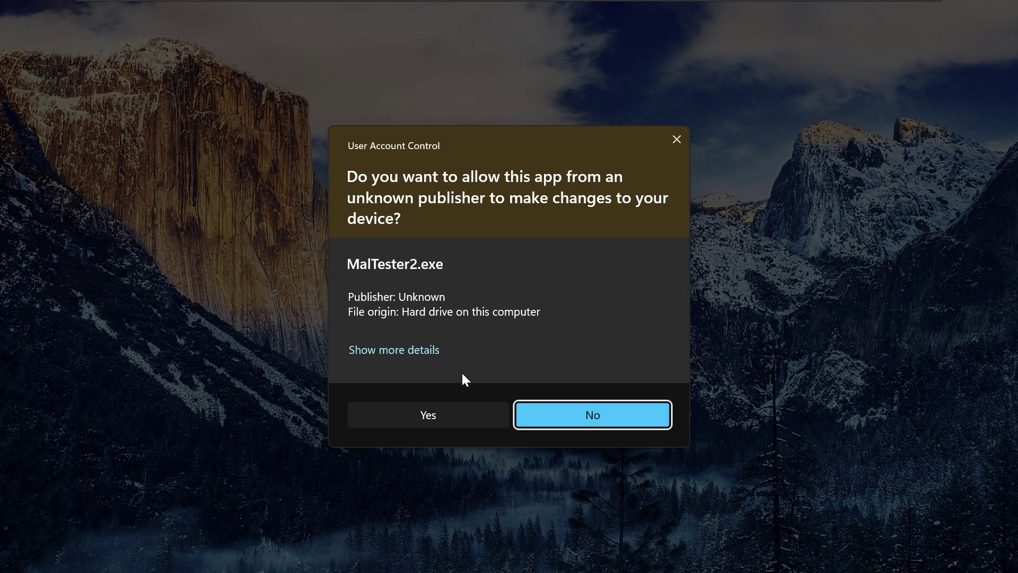
click(448, 415)
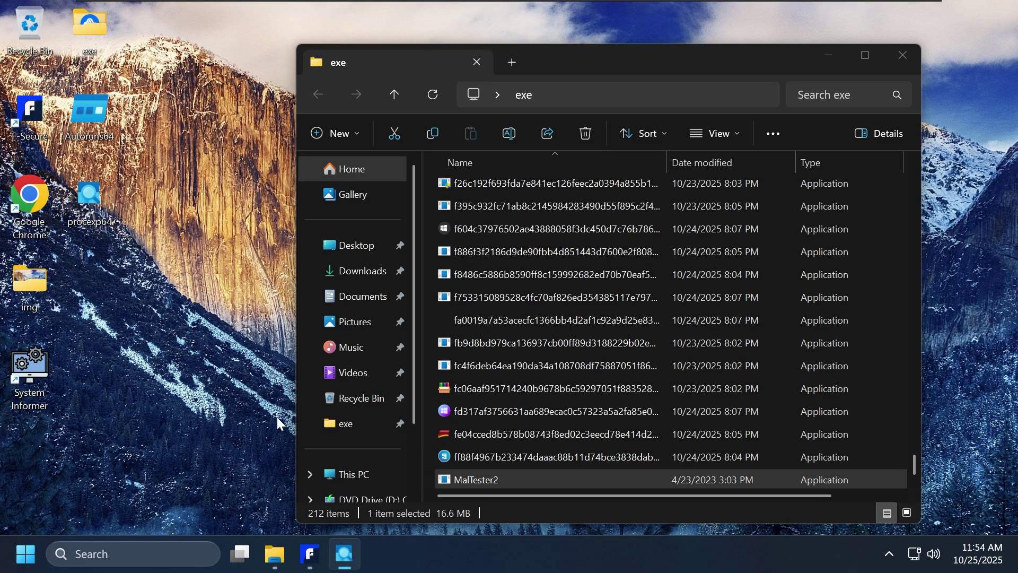
Step: Show Process Explorer alongside the repositioned MalTester2 console and enter yes at its real-time protection question
click(351, 552)
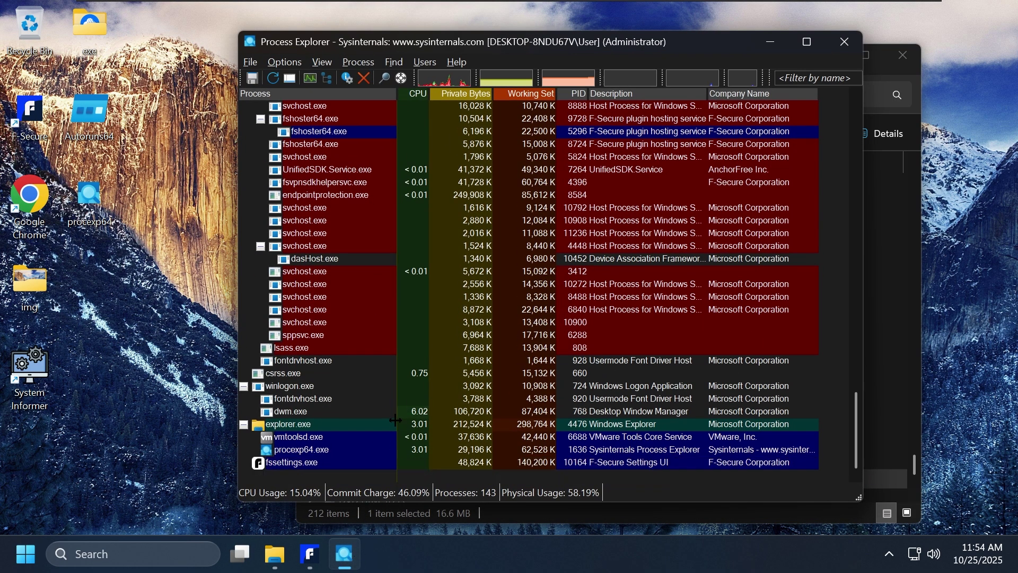
scroll(364, 389, down, 10)
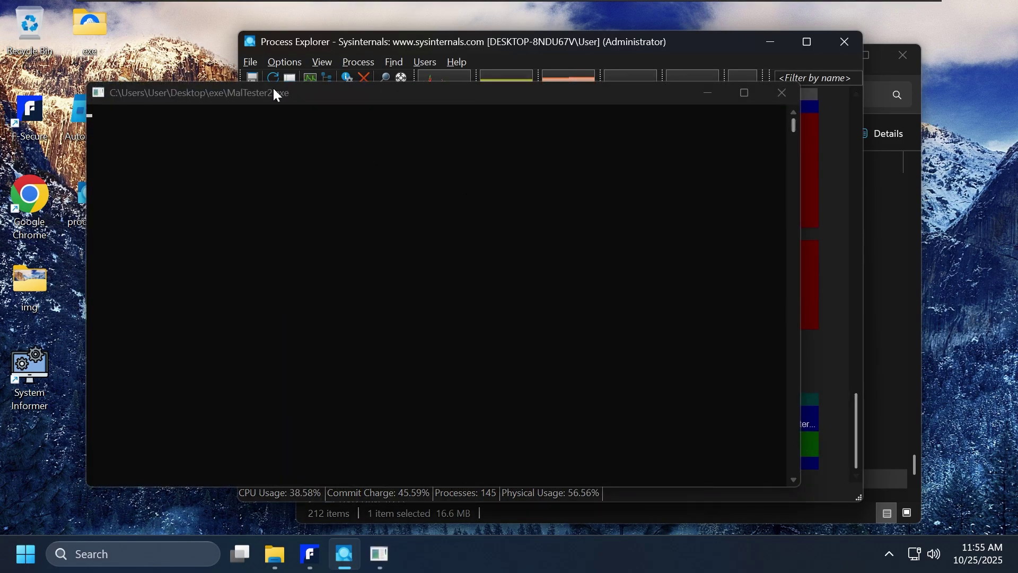
drag(277, 96, 218, 51)
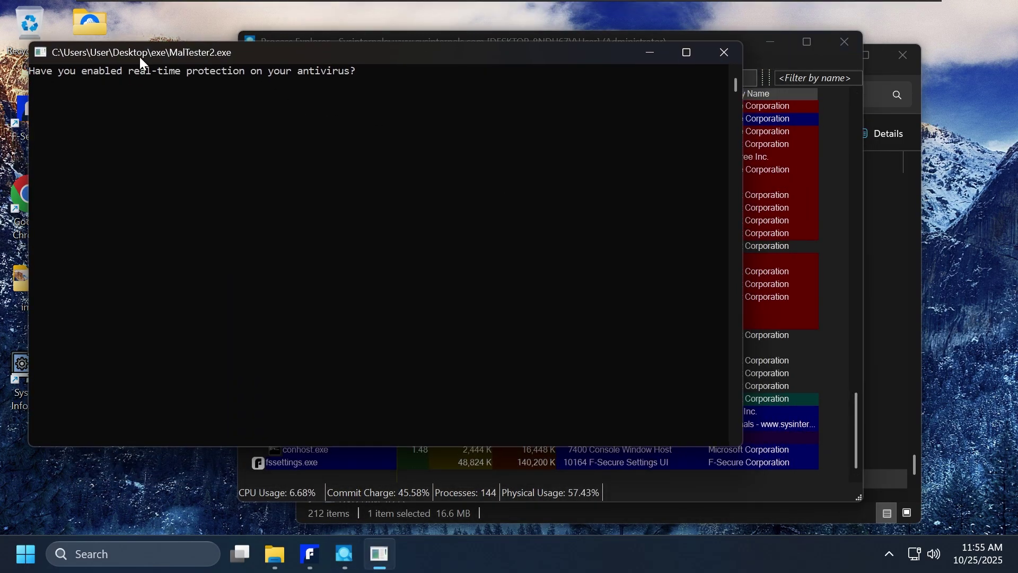
drag(141, 59, 115, 37)
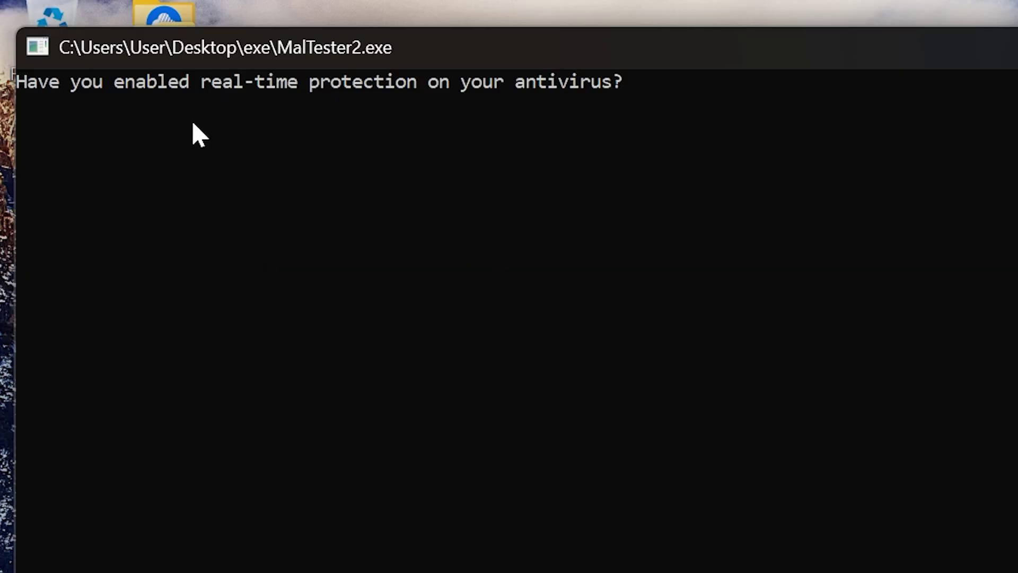
click(200, 122)
text(yes)
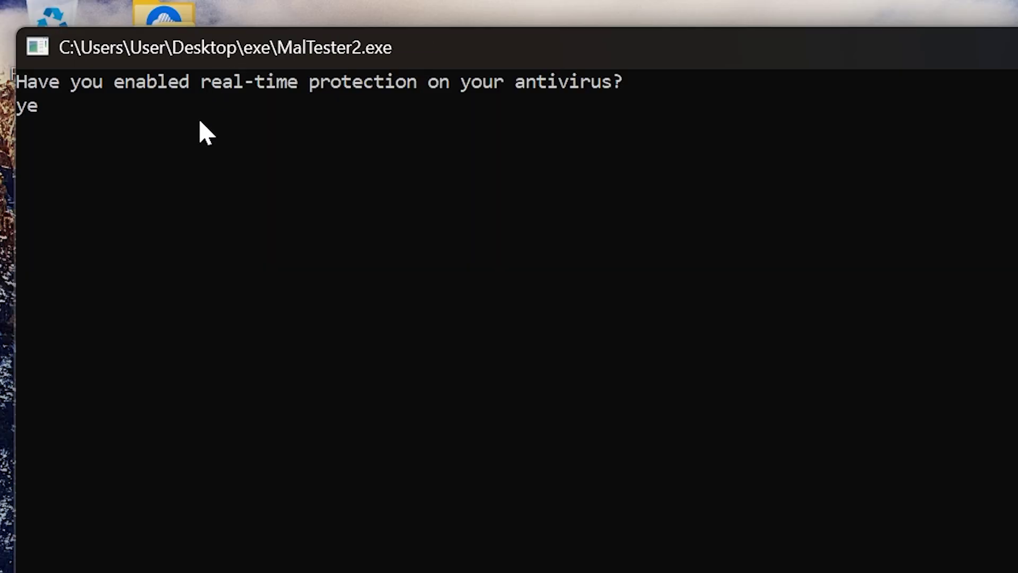
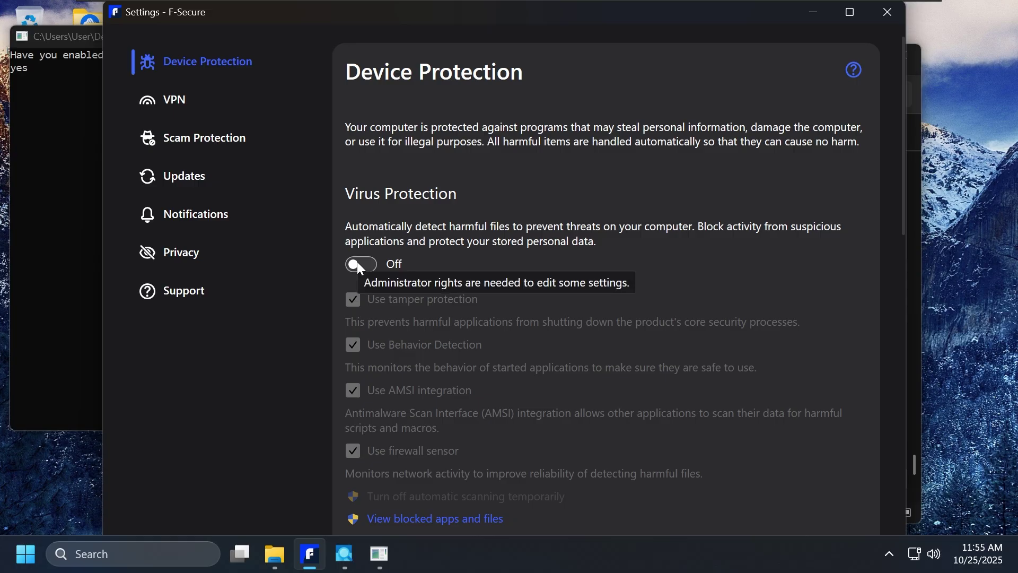
Step: Rearrange the Process Explorer and F-Secure settings windows, turn Virus Protection on, and close the settings
drag(575, 21, 811, 367)
click(783, 99)
drag(668, 364, 439, 268)
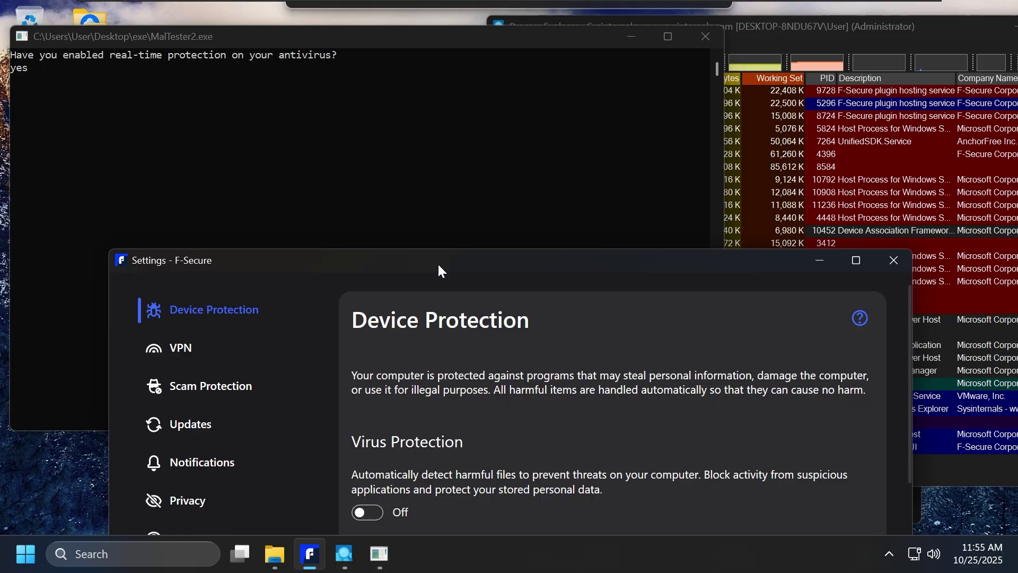
scroll(540, 425, down, 5)
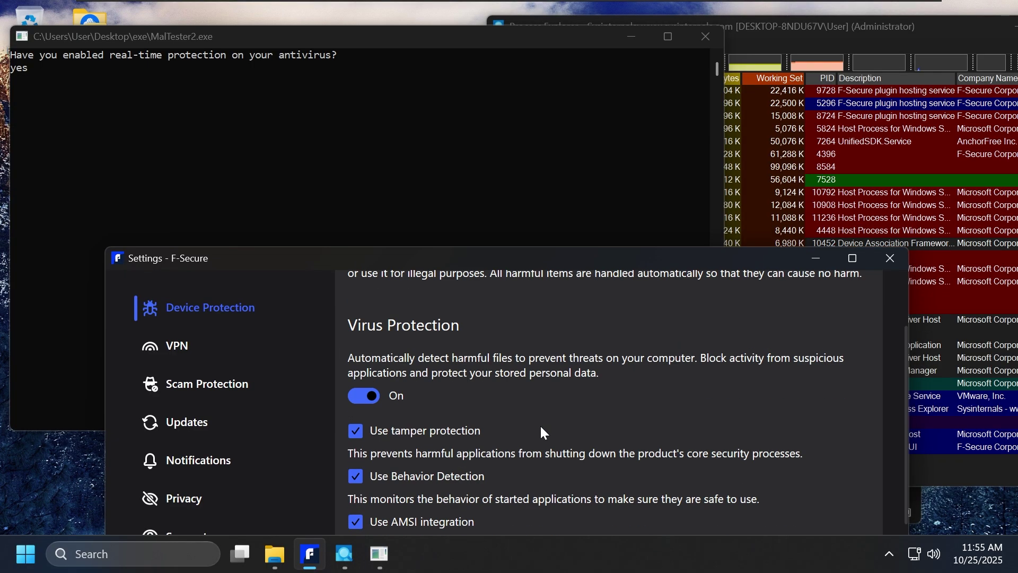
click(890, 258)
Step: Check for F-Secure among the hidden tray icons and submit the yes answer in MalTester2 to start the malware test
click(147, 169)
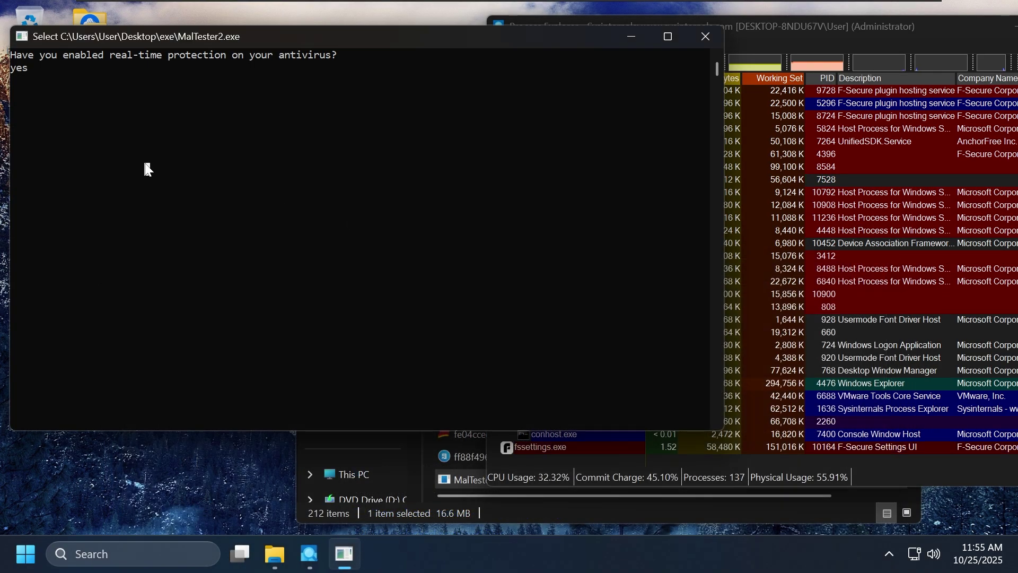
click(890, 553)
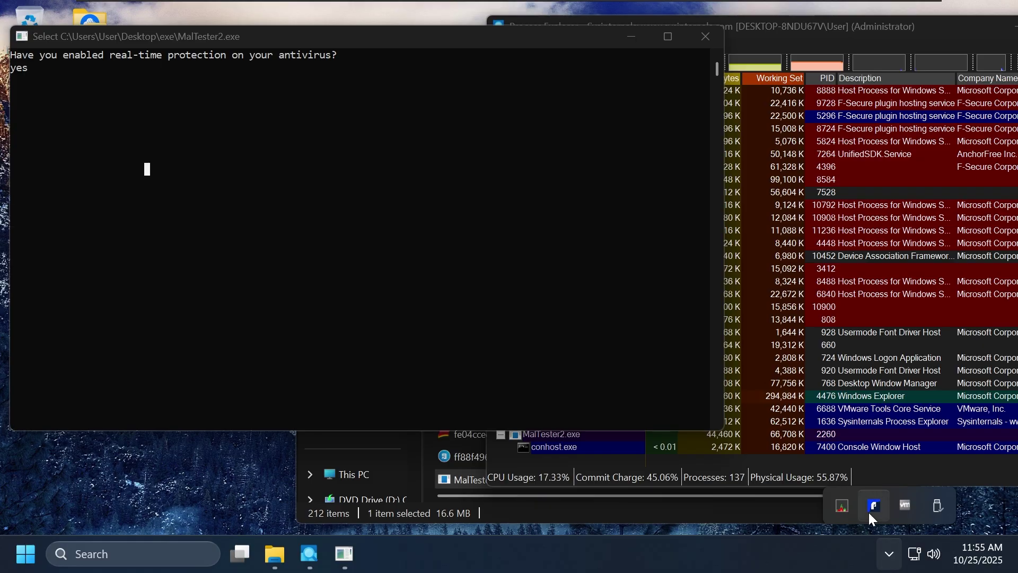
click(383, 200)
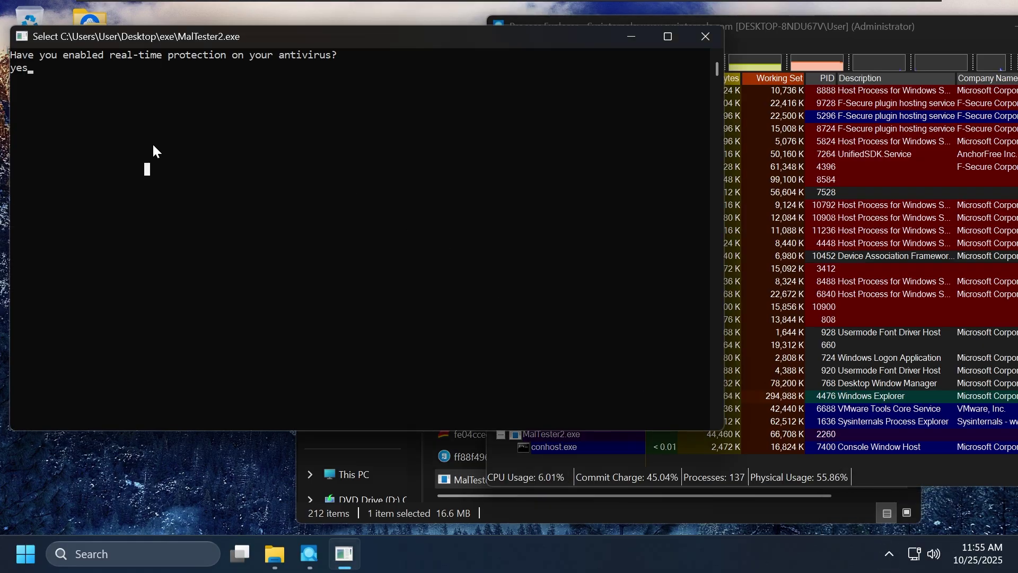
key(Escape)
key(Return)
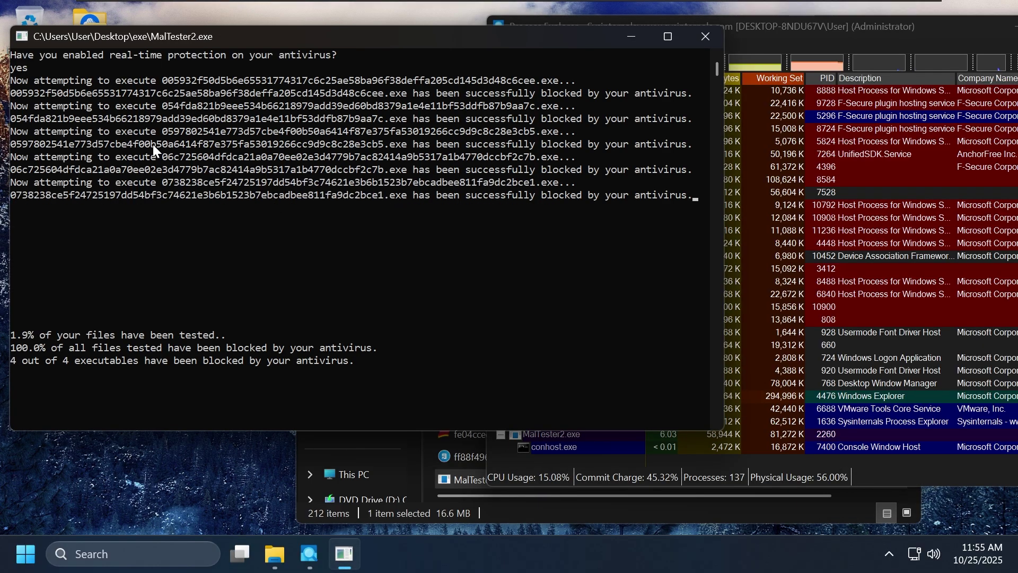
Step: Bring Process Explorer in front of the console and inspect the processes launched by MalTester2
click(801, 30)
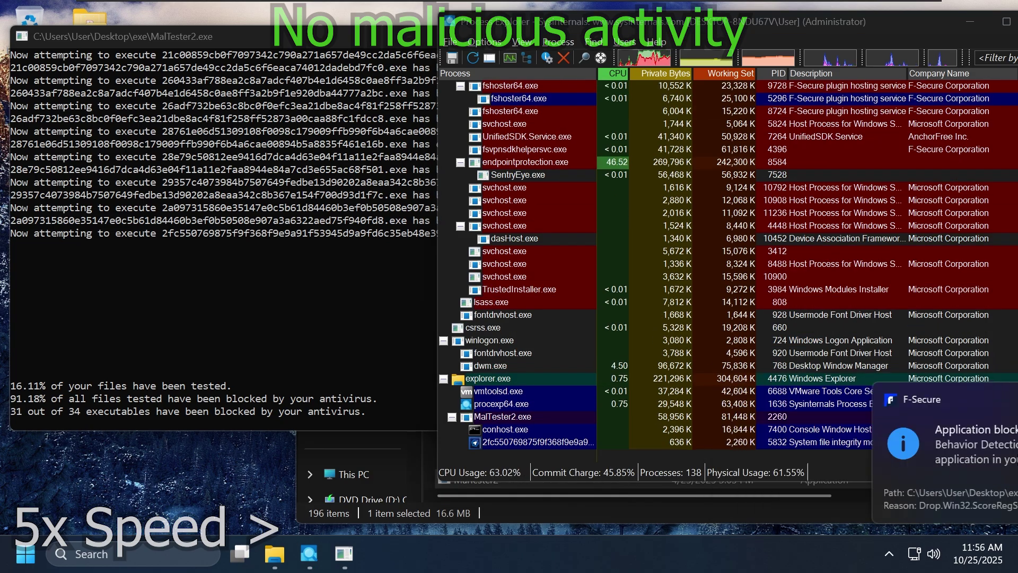
right_click(496, 441)
click(541, 415)
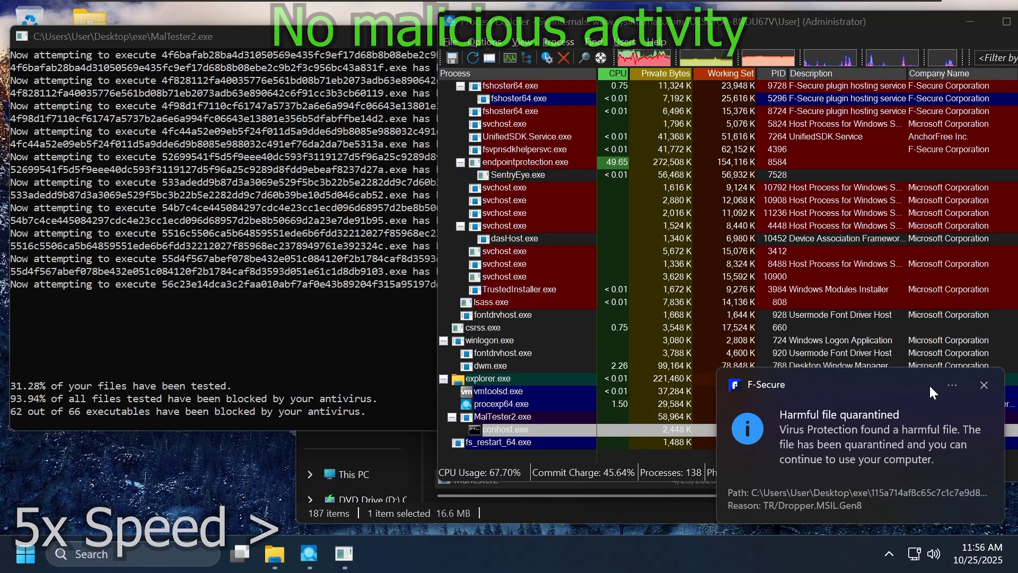
Step: Cancel the ScreenConnect Client installation and postpone the restart requested by F-Secure
click(645, 466)
click(943, 476)
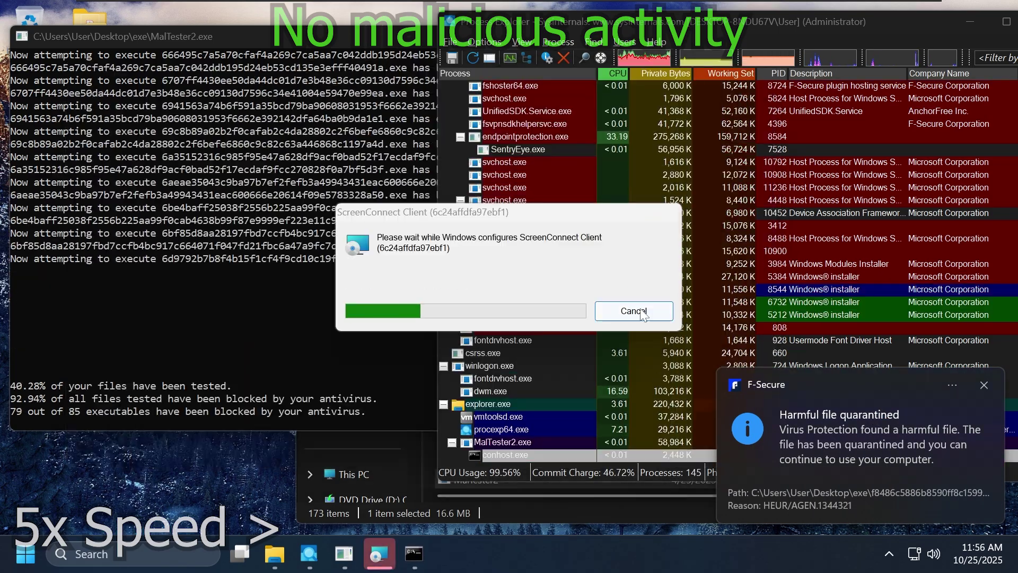
click(634, 312)
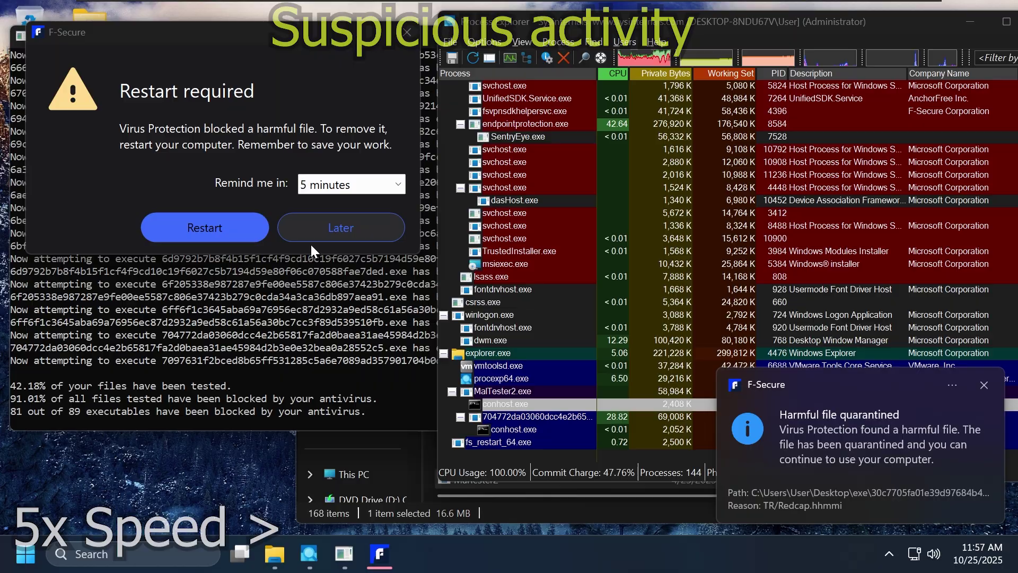
click(329, 228)
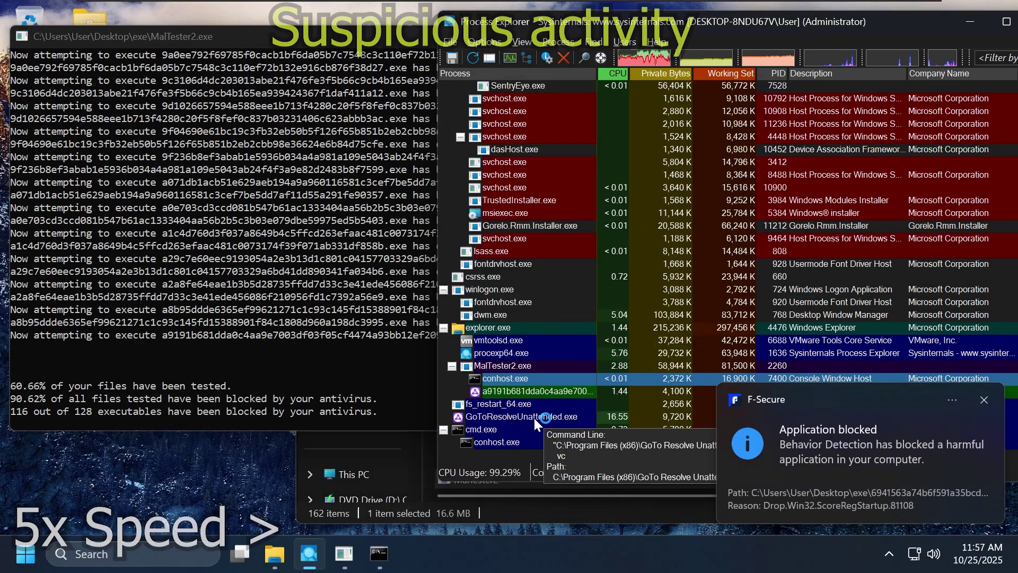
Step: Try to kill the GoToResolveUnattended processes launched by the malware sample
right_click(533, 416)
click(591, 296)
key(Return)
right_click(520, 229)
click(603, 322)
click(602, 275)
click(495, 238)
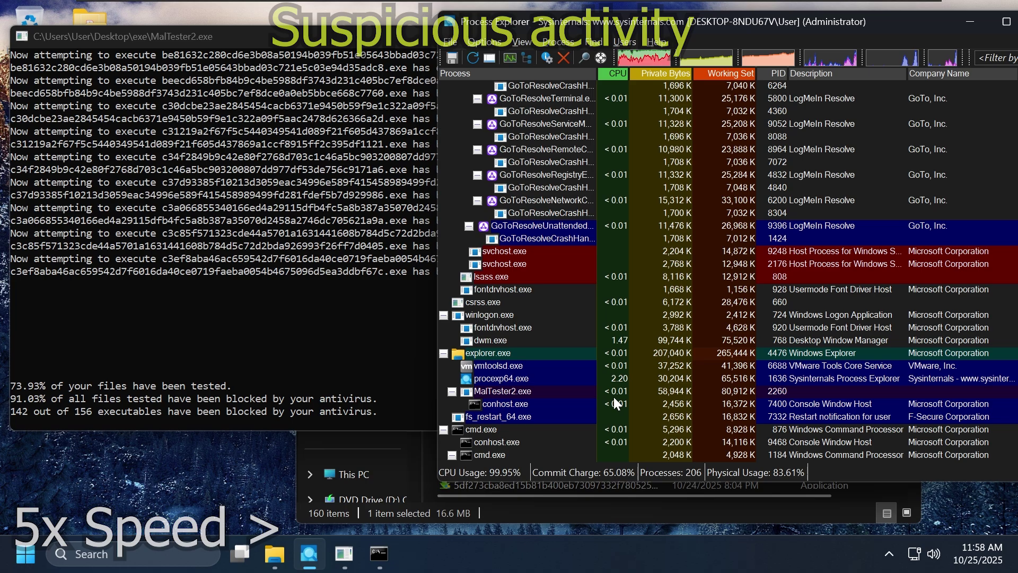
Step: Open the Windows Services console and stop both GoToResolve services
key(super)
text(services)
click(108, 205)
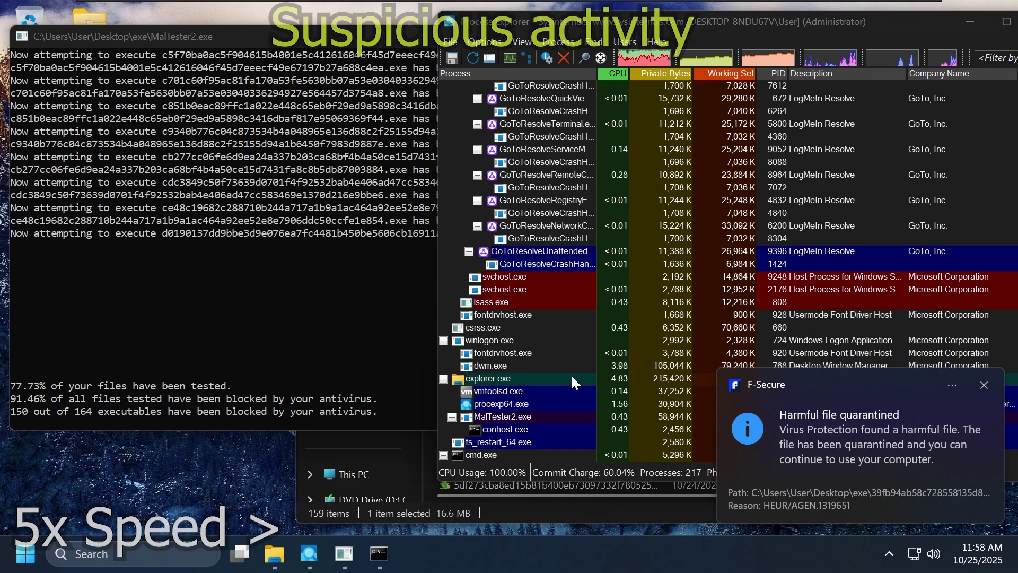
scroll(426, 403, down, 12)
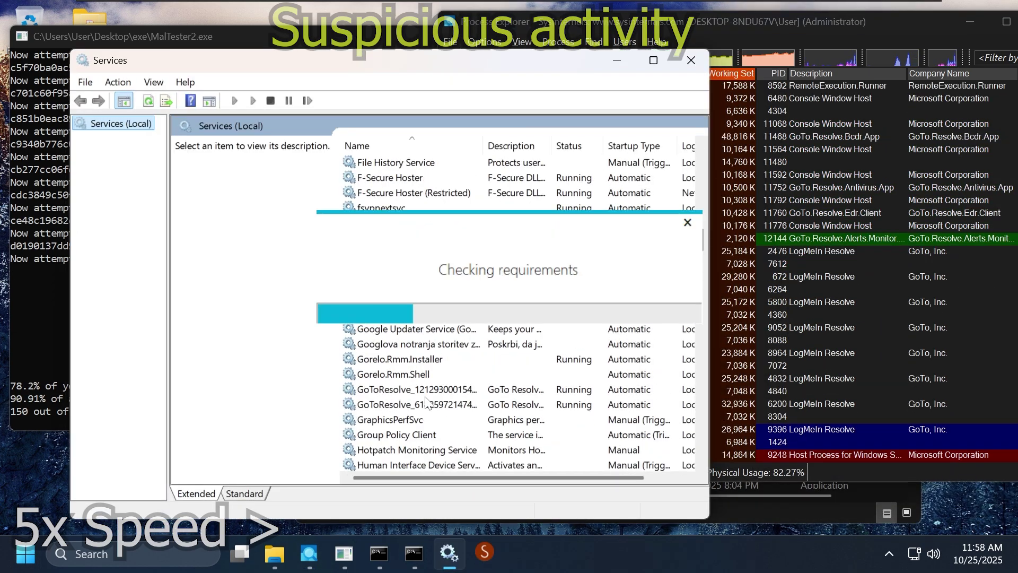
click(419, 389)
right_click(419, 390)
click(435, 403)
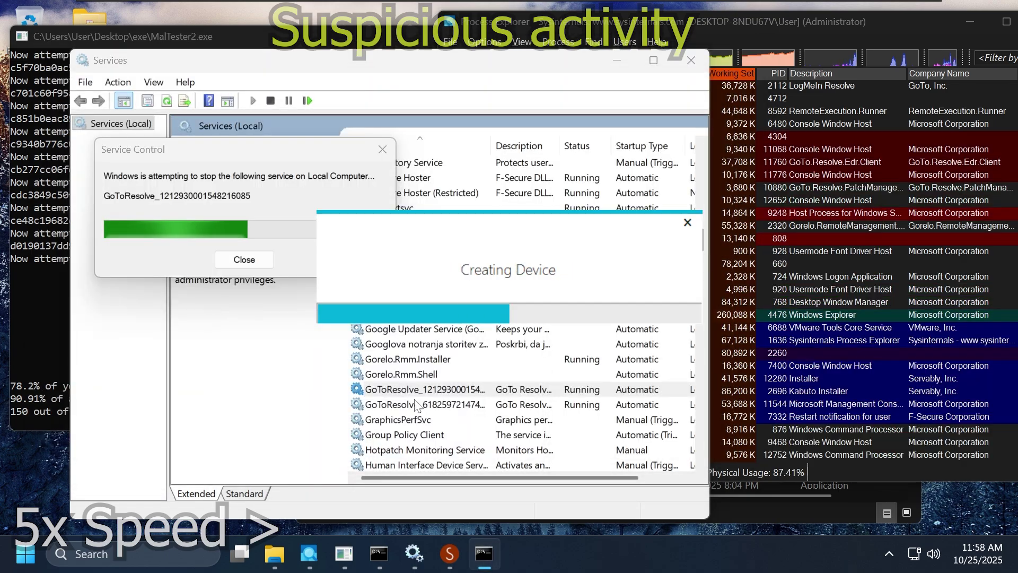
right_click(431, 405)
click(450, 244)
click(742, 466)
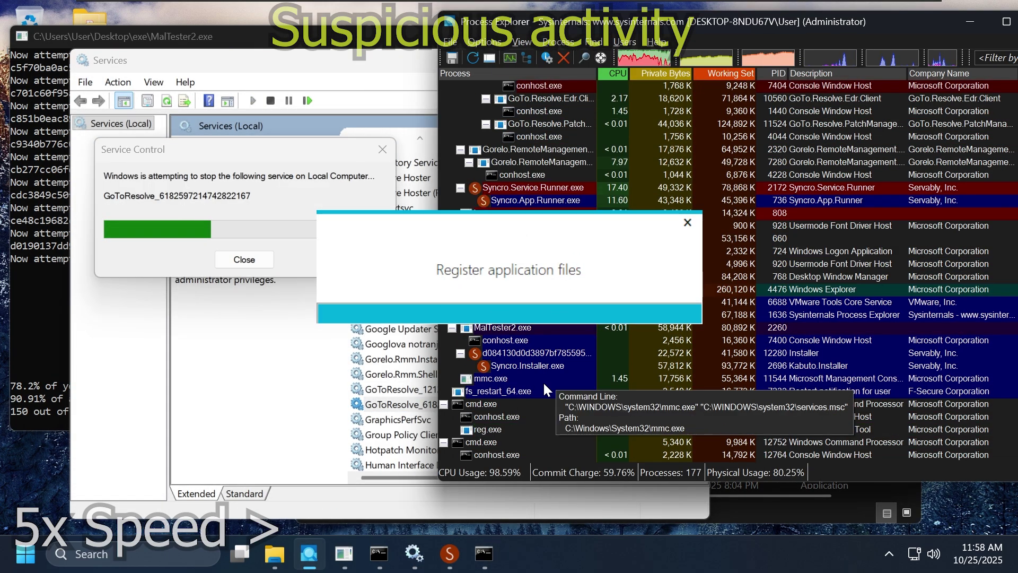
Step: Set the startup type of both GoToResolve services to Disabled and close the Services console
click(388, 402)
right_click(431, 391)
click(491, 354)
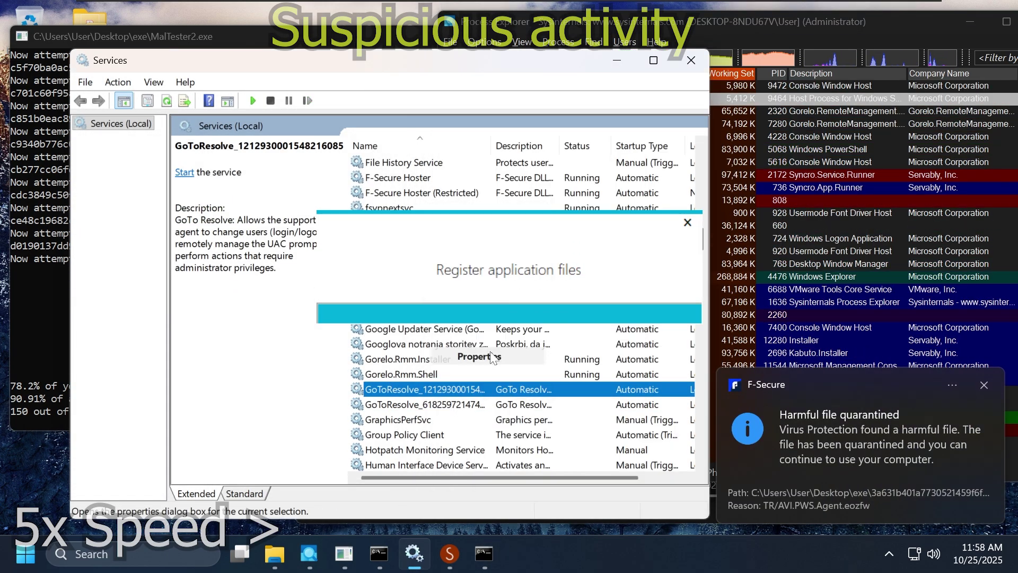
click(450, 276)
click(445, 323)
click(399, 455)
right_click(467, 404)
click(504, 369)
click(451, 277)
click(444, 323)
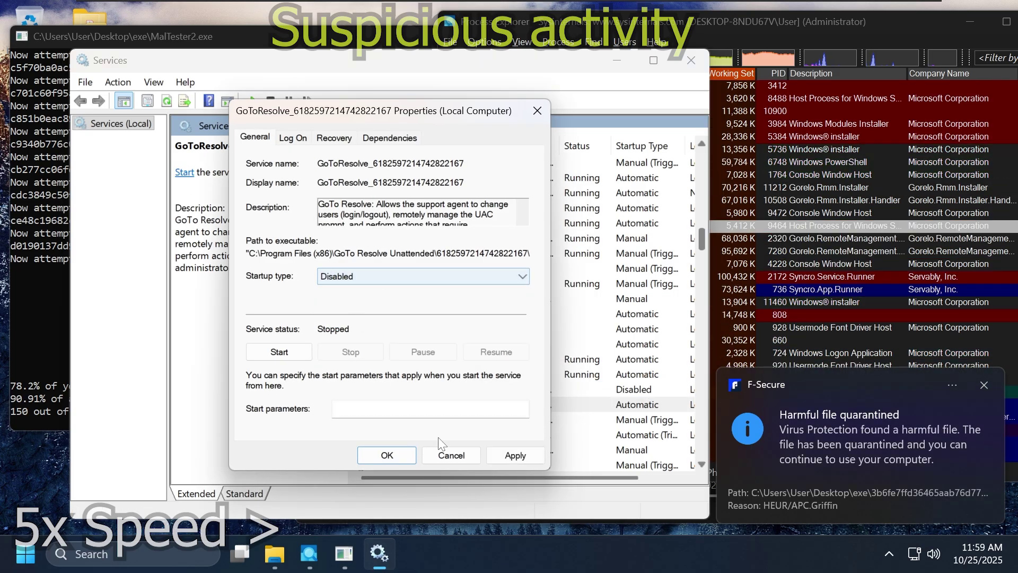
click(398, 455)
click(691, 61)
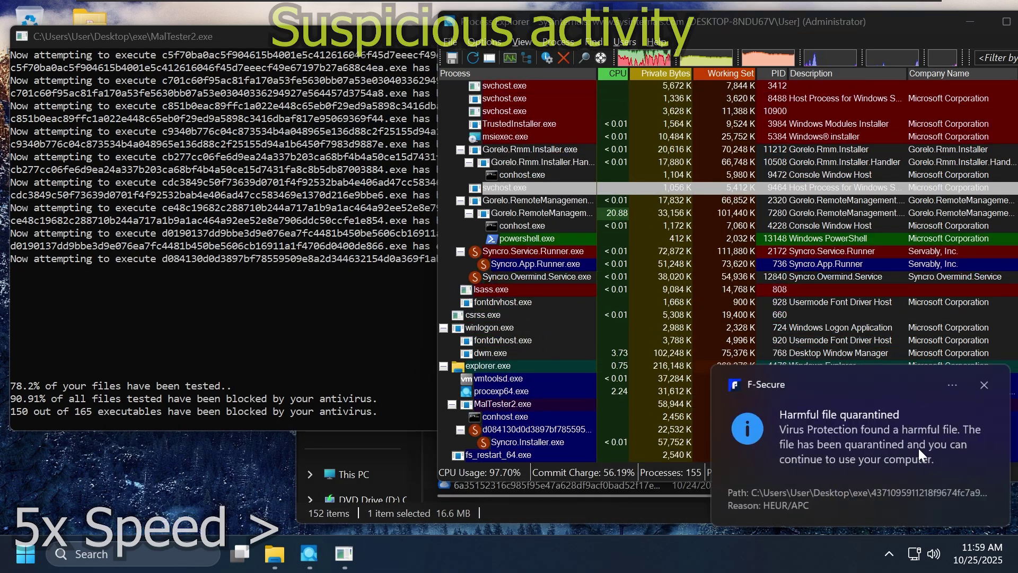
Step: Inspect the PowerShell processes spawned by Gorelo.RemoteManagement and attempt to kill a suspicious process tree
click(738, 450)
mouse_move(560, 350)
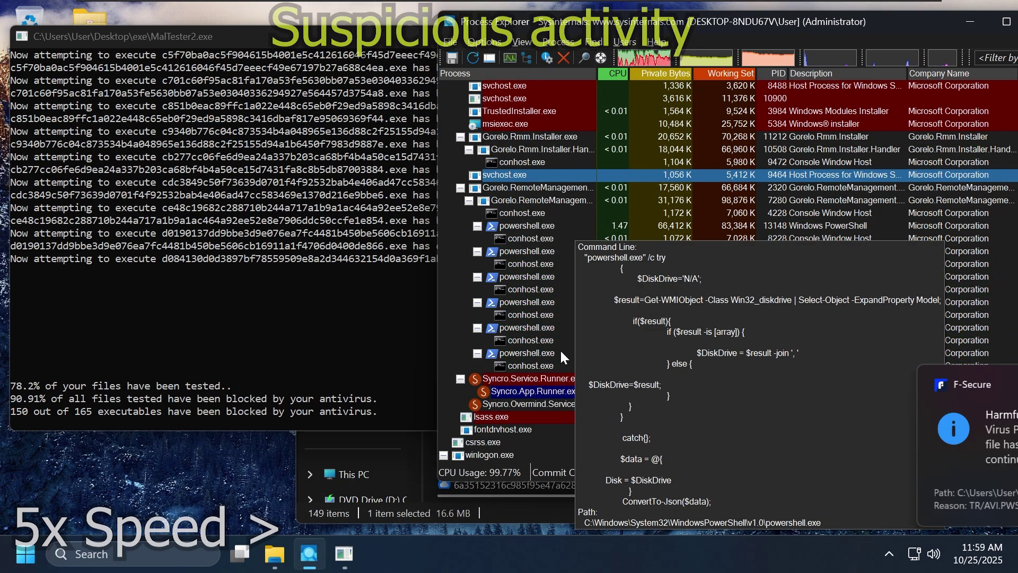
right_click(528, 415)
click(594, 279)
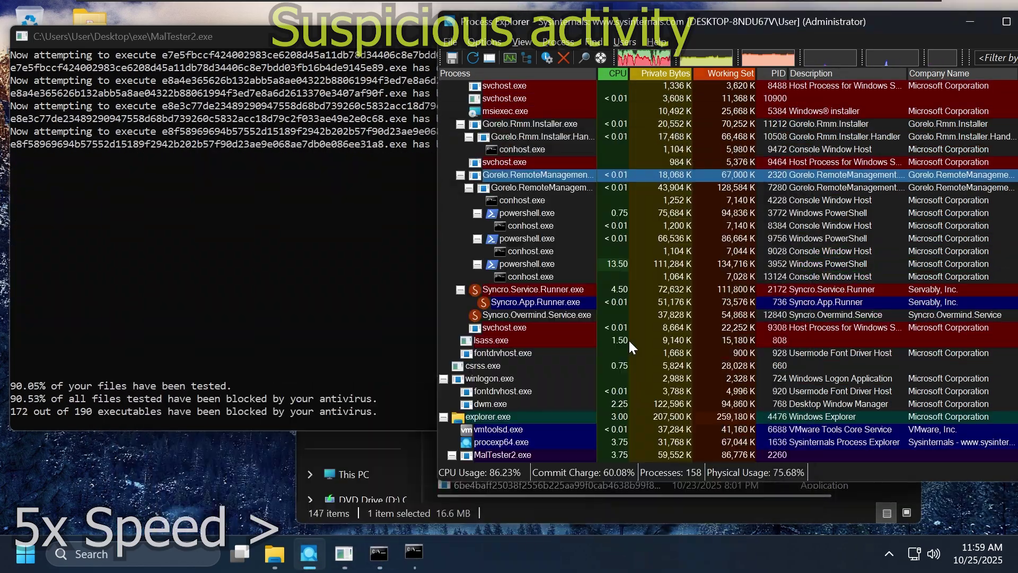
mouse_move(413, 555)
click(481, 456)
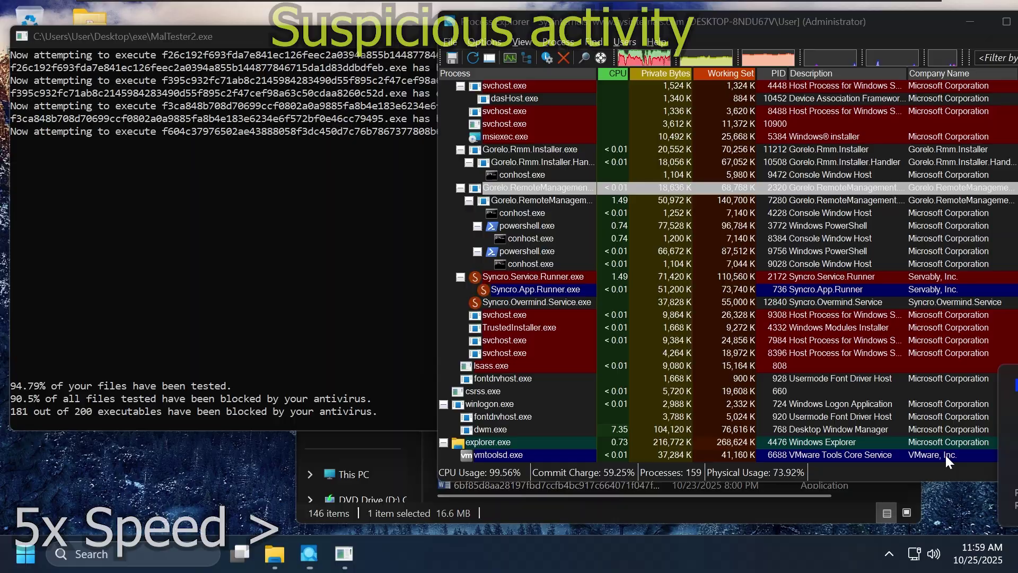
Step: Kill the process trees of Gorelo.RemoteManagement and Gorelo.Rmm.Installer in Process Explorer
click(308, 554)
click(308, 553)
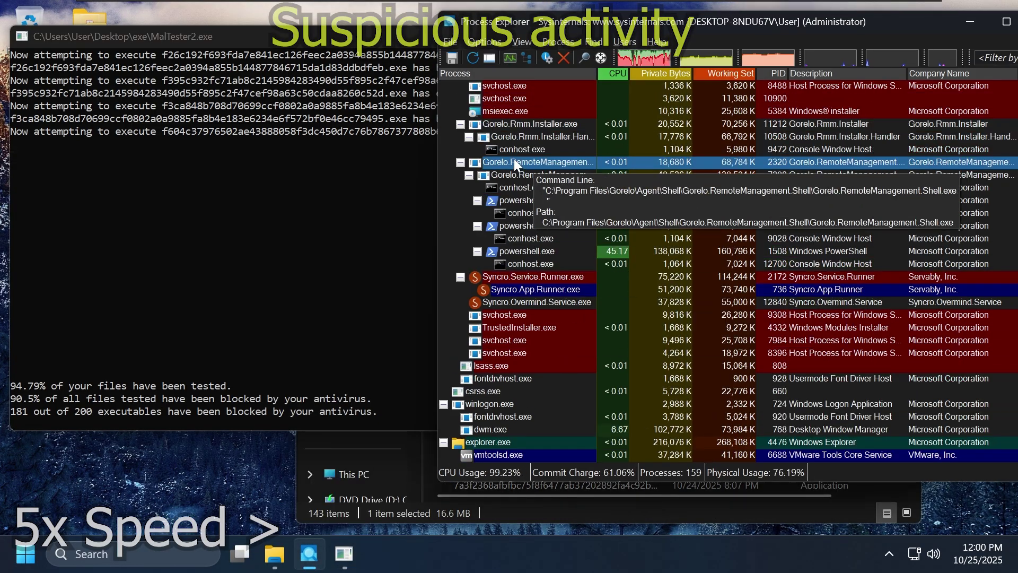
right_click(518, 162)
click(552, 253)
key(Return)
click(946, 459)
right_click(545, 162)
click(573, 252)
key(Return)
click(794, 450)
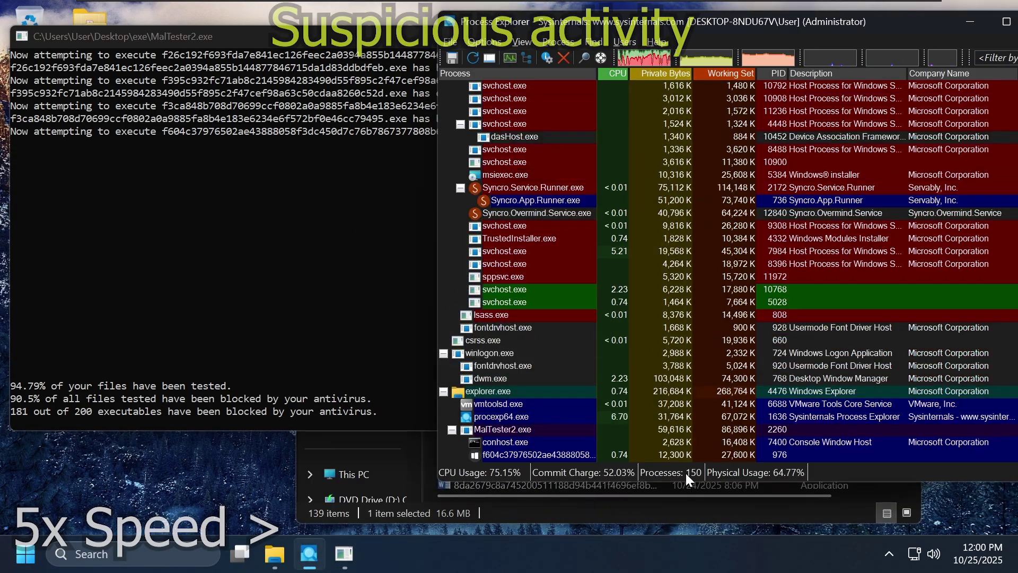
Step: Dismiss the sample's error dialog about launching msedge.js so that the malware test continues
click(814, 437)
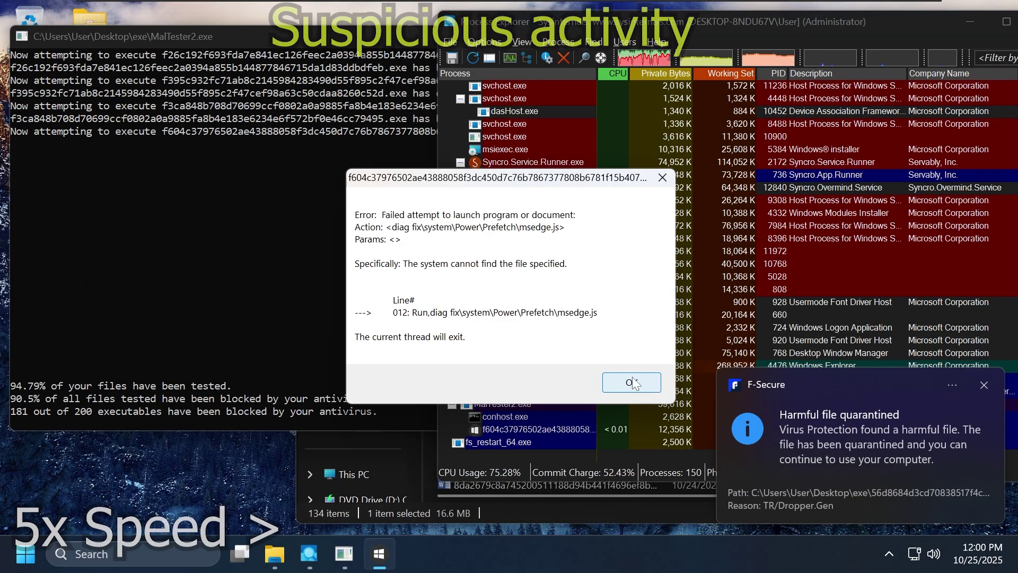
click(632, 382)
click(753, 422)
click(818, 446)
Step: Kill the SyncroLive.Service.Runner process tree and watch the remaining Syncro processes
right_click(554, 252)
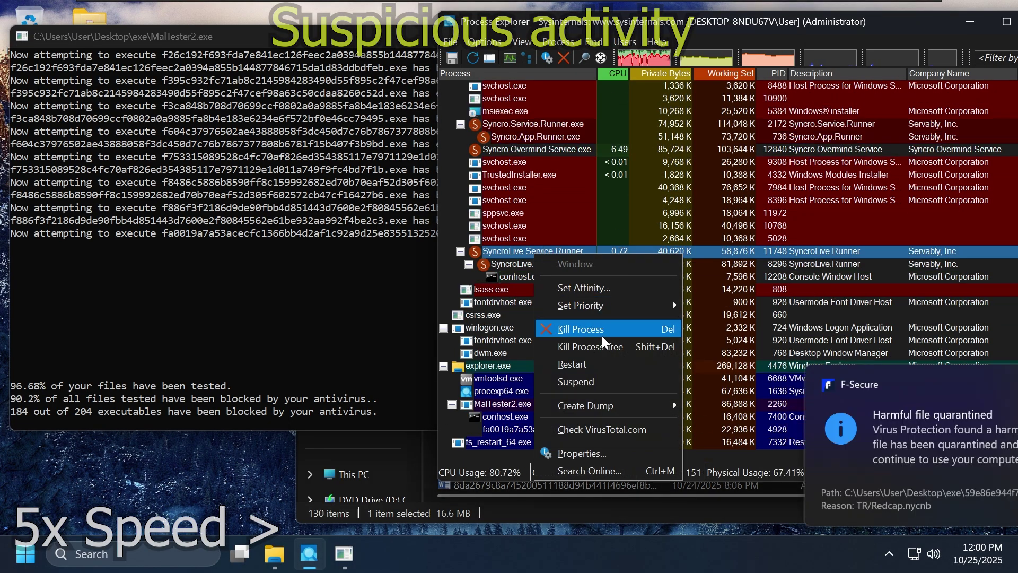
click(603, 344)
key(Return)
click(819, 434)
click(730, 435)
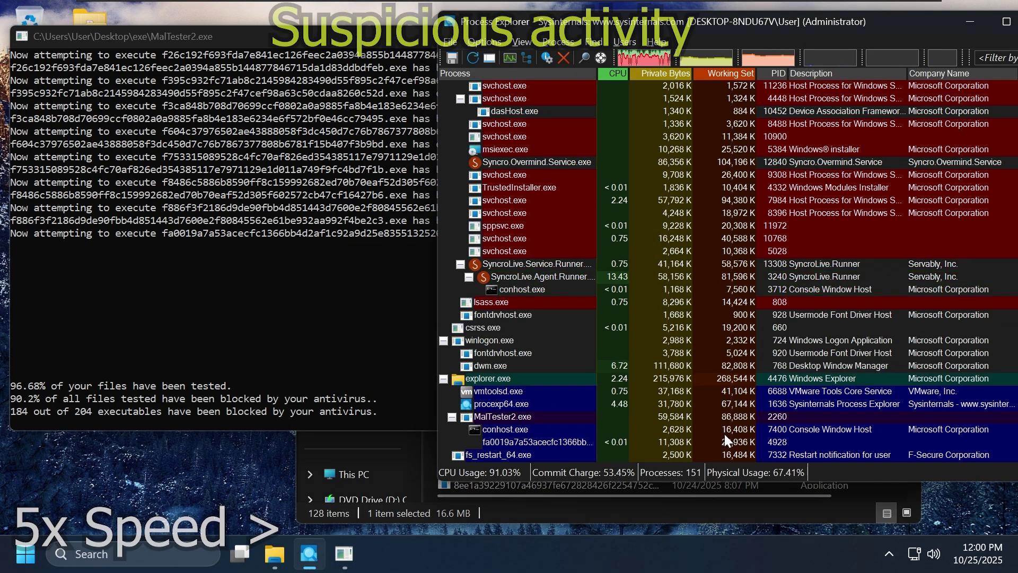
click(825, 442)
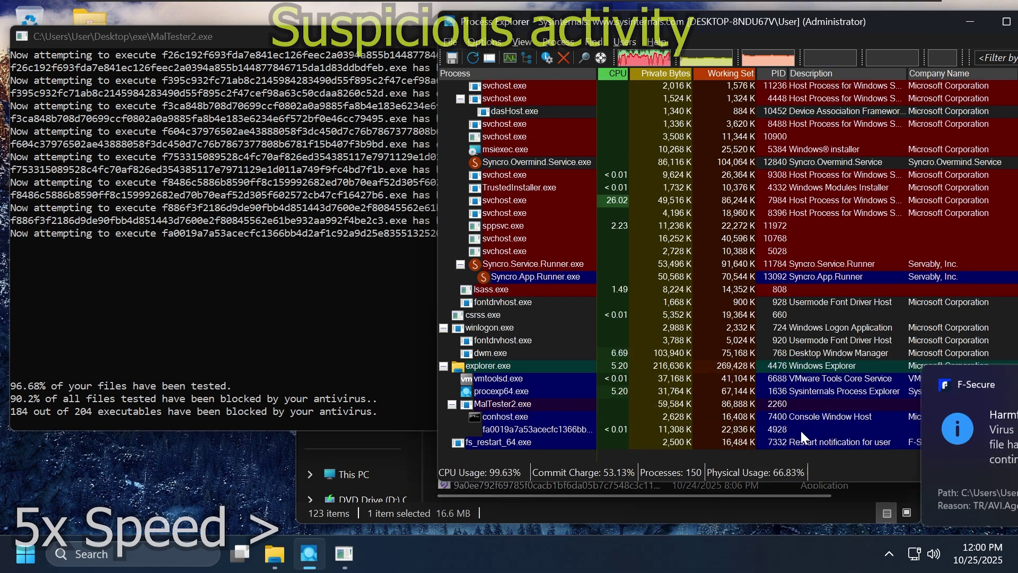
click(647, 400)
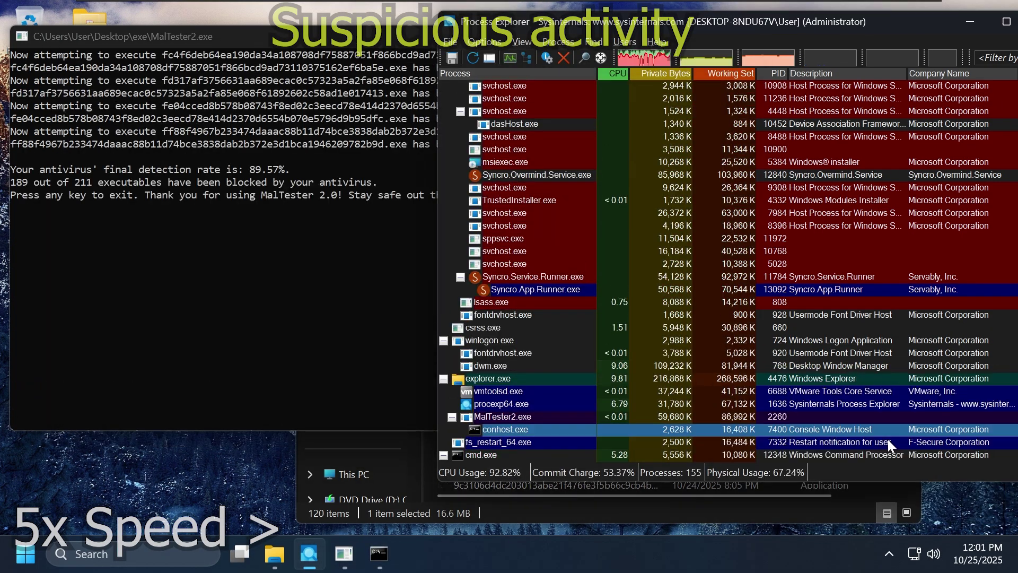
Step: Bring the MalTester2 console forward, point out the final detection rate, and close the console
click(439, 418)
click(226, 34)
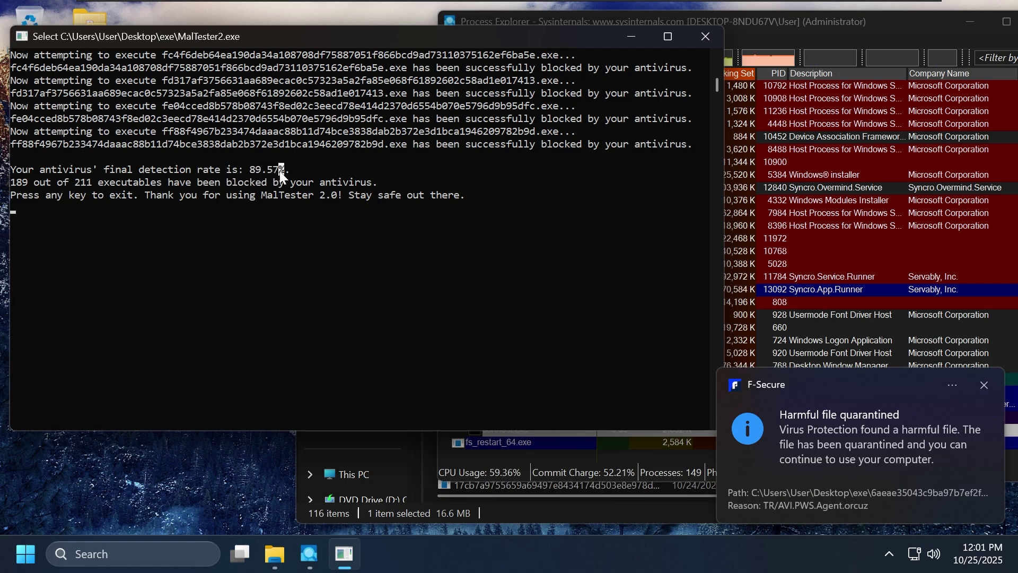
click(293, 169)
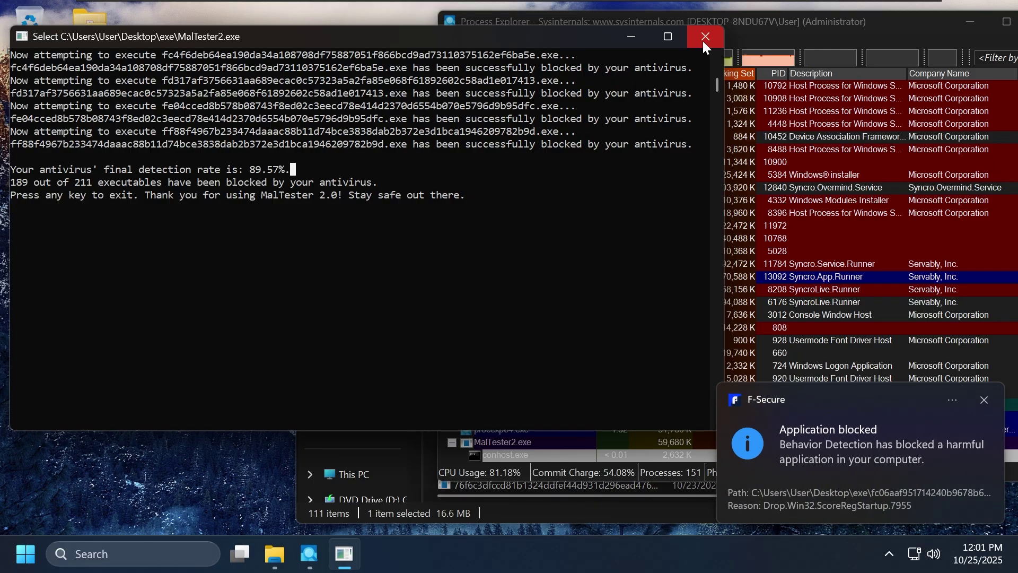
click(703, 43)
Step: Rearrange the Process Explorer and exe folder windows, minimize the folder, and show the process list unobstructed
drag(682, 30, 594, 64)
drag(594, 67, 601, 75)
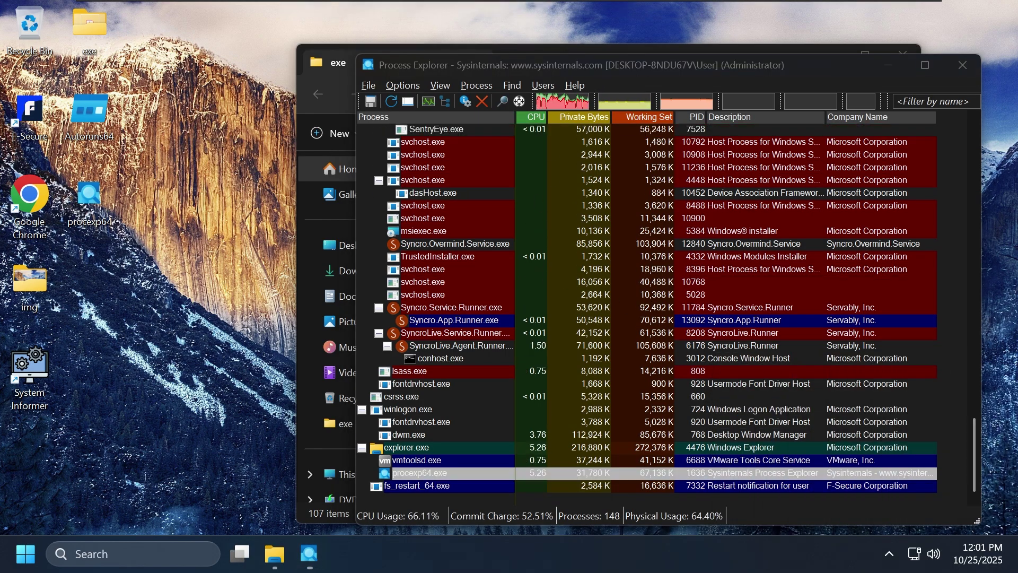
drag(511, 71, 485, 52)
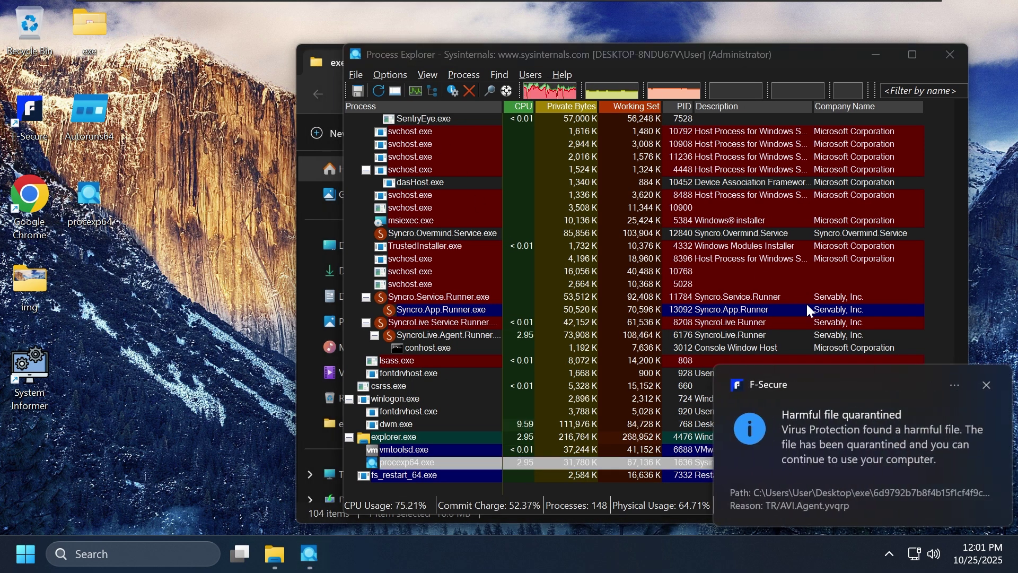
drag(875, 52, 801, 54)
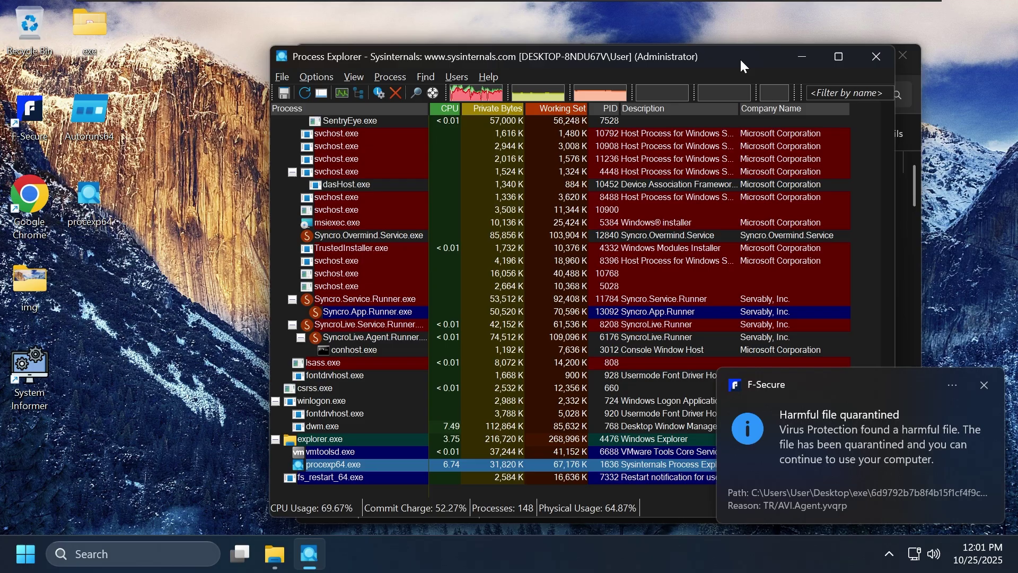
drag(741, 61, 877, 68)
click(364, 72)
drag(583, 64, 286, 51)
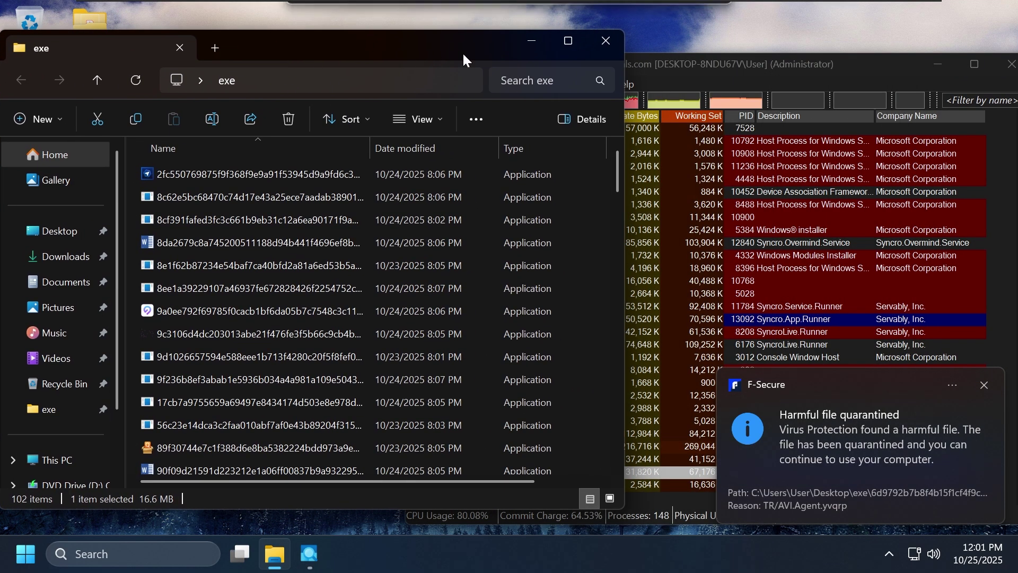
click(529, 40)
drag(743, 71, 471, 47)
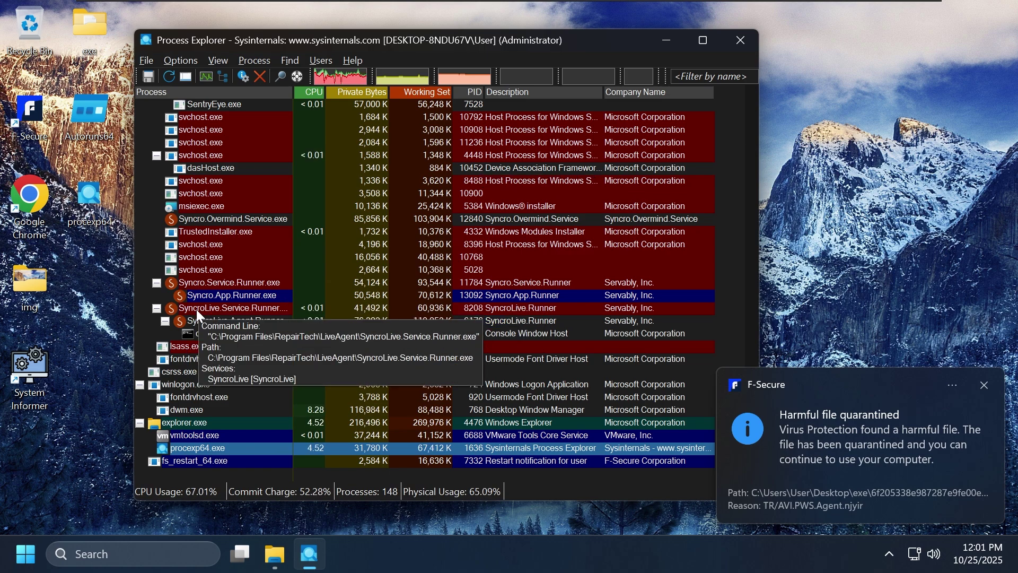
Step: Search Windows for Services and open the Services console
click(154, 554)
text(ser)
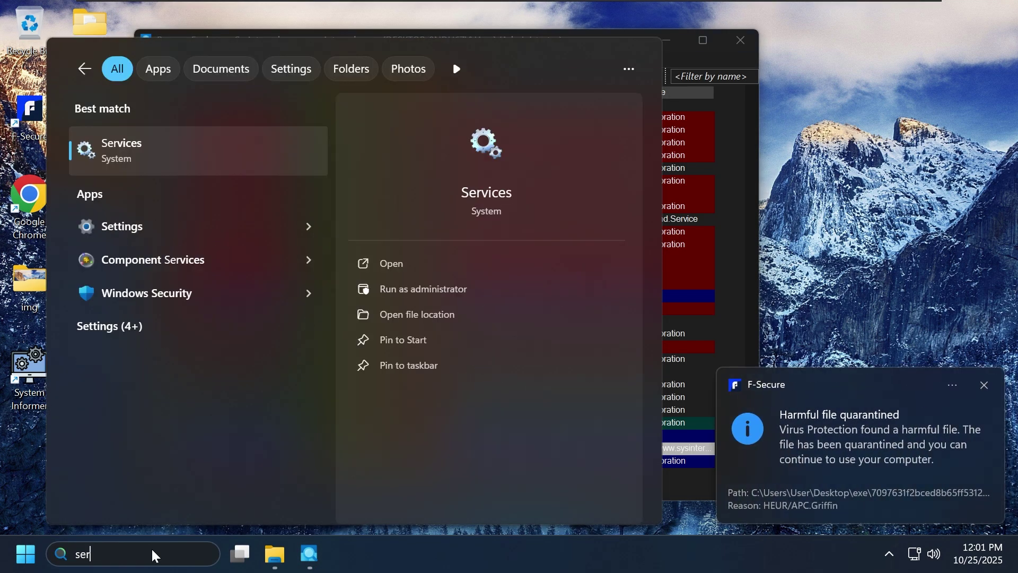
key(Return)
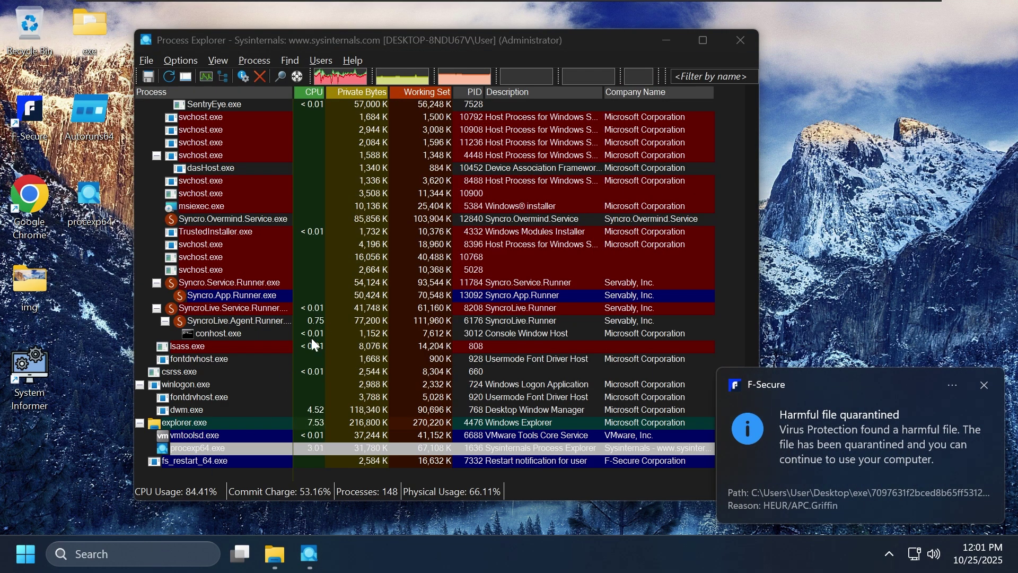
Step: Set the startup type of the Gorelo.Rmm.Installer service to Disabled
scroll(454, 331, down, 20)
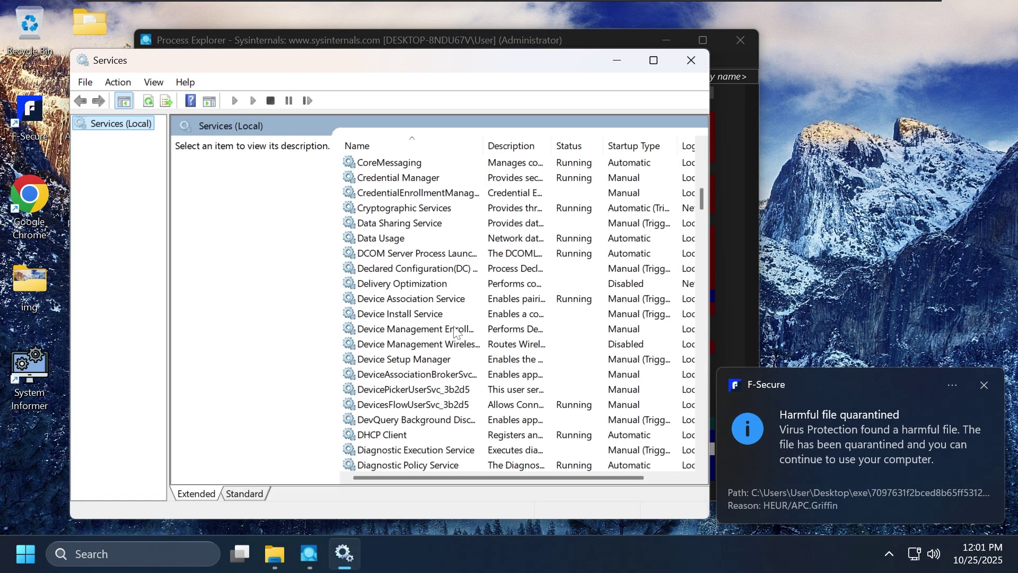
scroll(455, 331, up, 3)
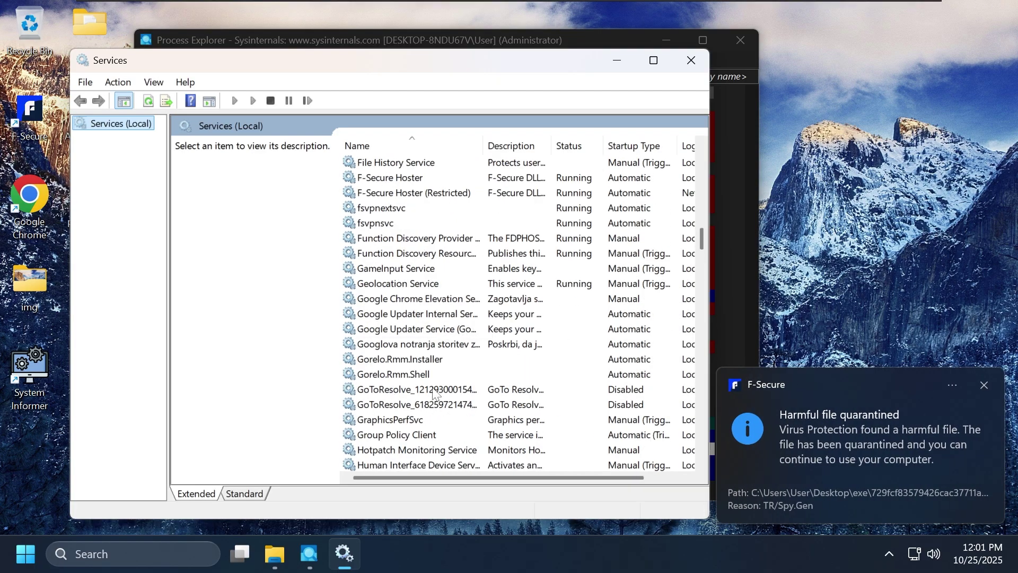
right_click(435, 359)
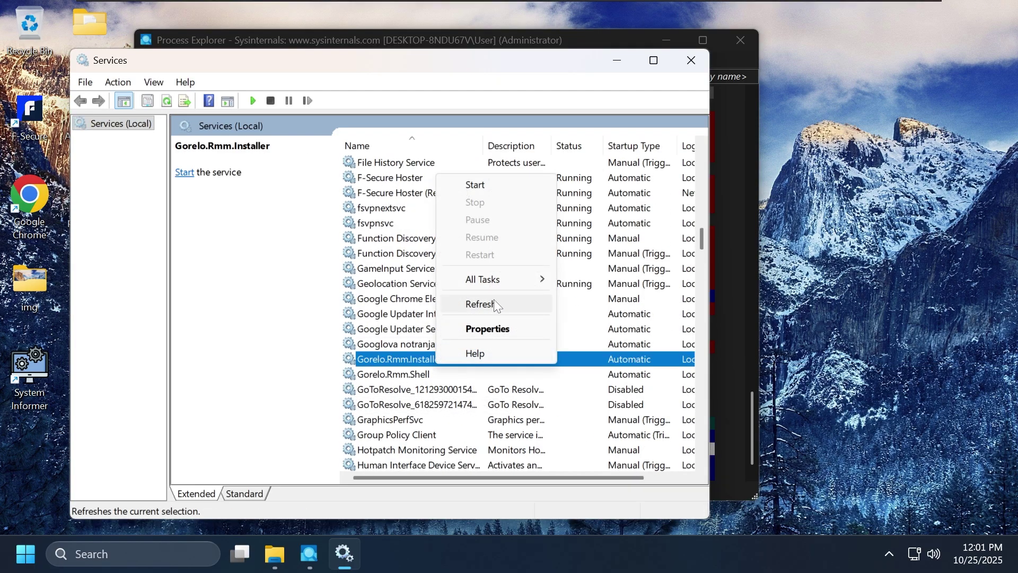
click(487, 329)
click(372, 276)
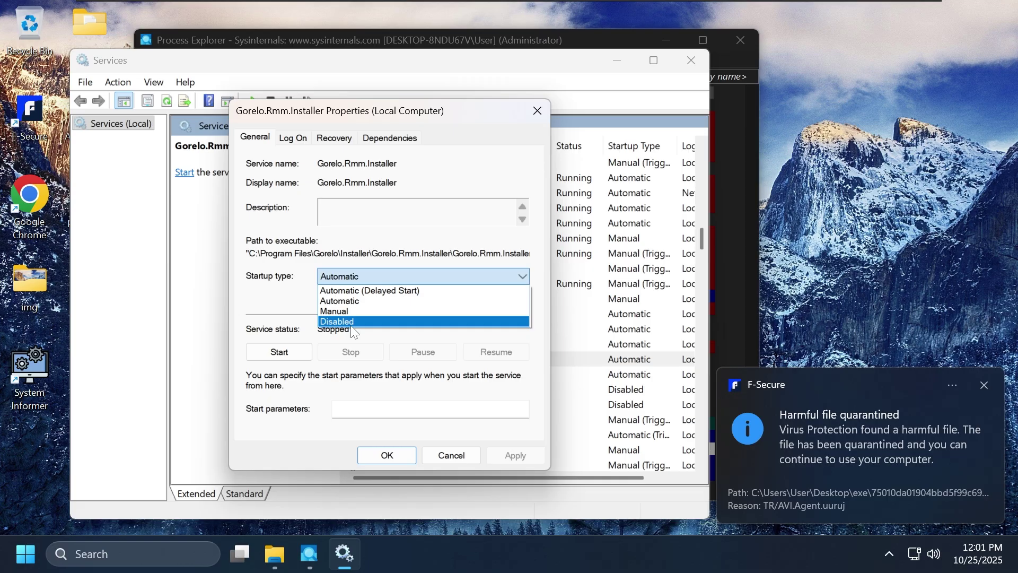
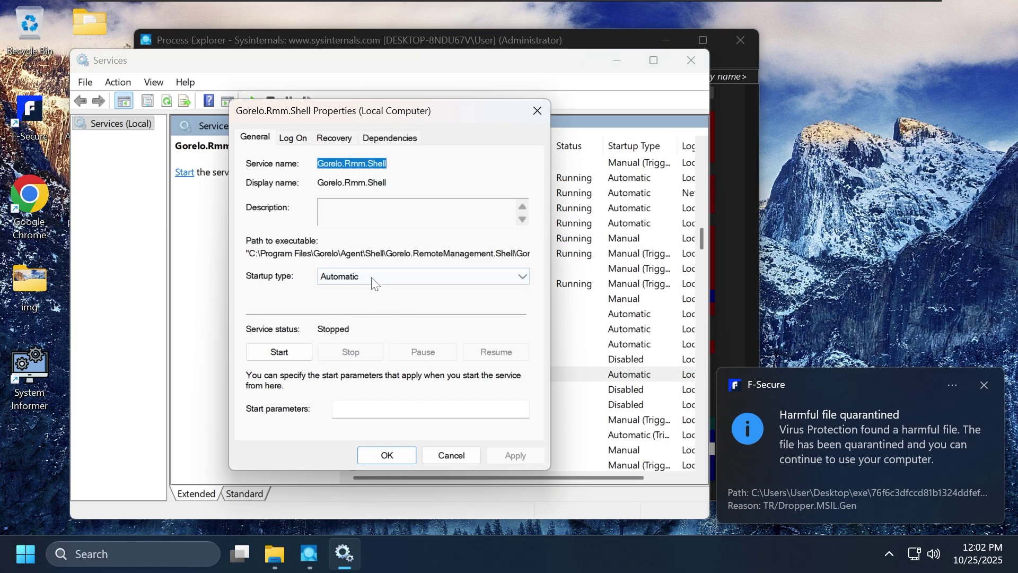
Step: Set the startup type of the Gorelo.Rmm.Shell service to Disabled and apply the change
click(344, 275)
click(368, 322)
click(509, 452)
click(424, 457)
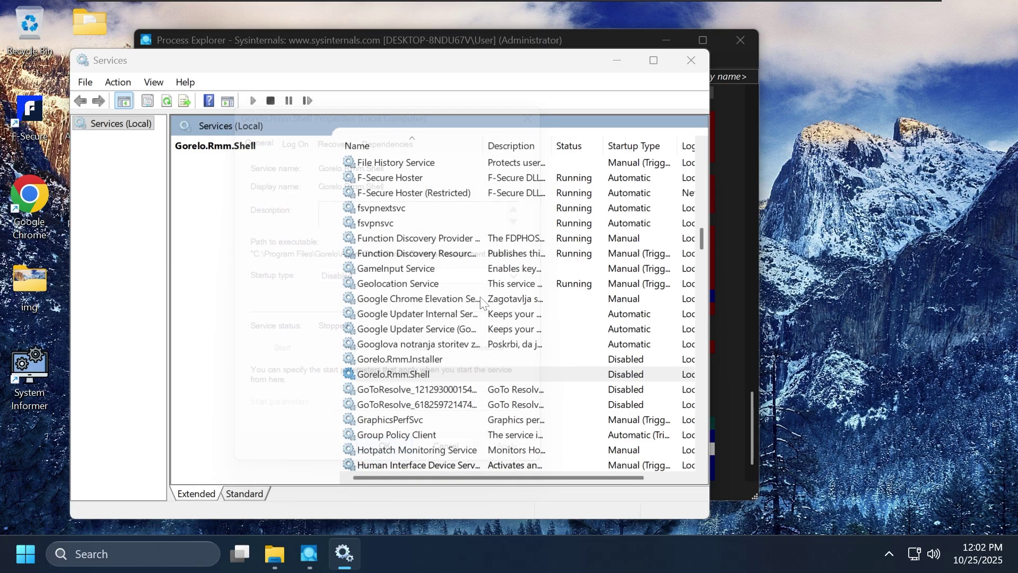
Step: Look through the rest of the services list for leftover remote-access services, and close the Services console
scroll(470, 410, down, 2)
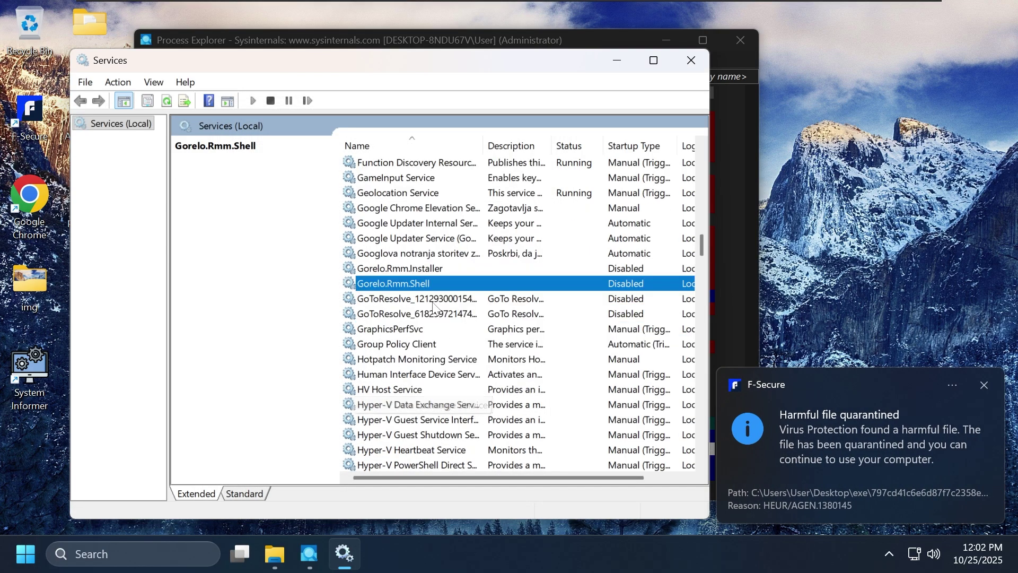
scroll(451, 284, down, 2)
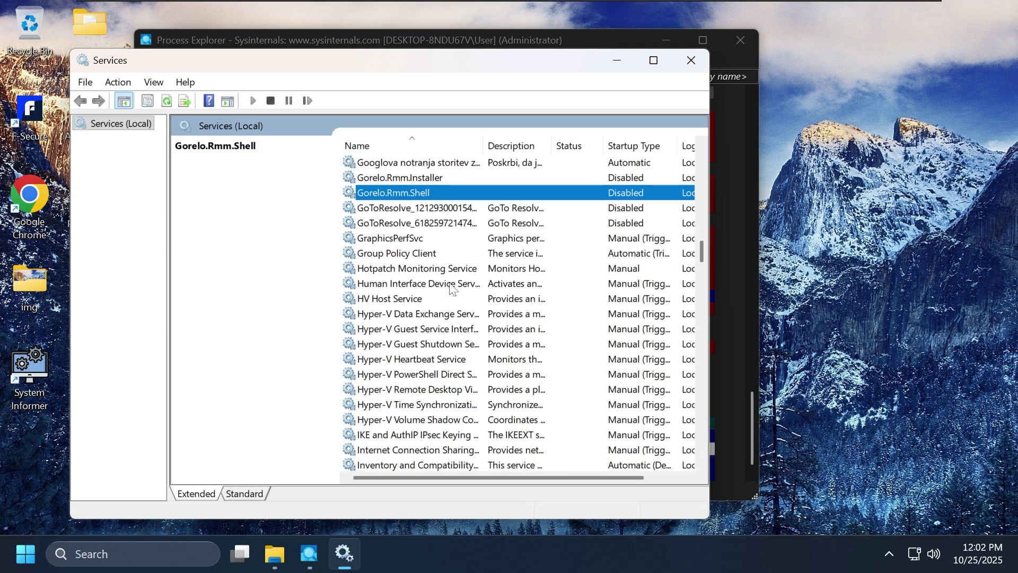
scroll(451, 286, down, 2)
scroll(451, 288, down, 10)
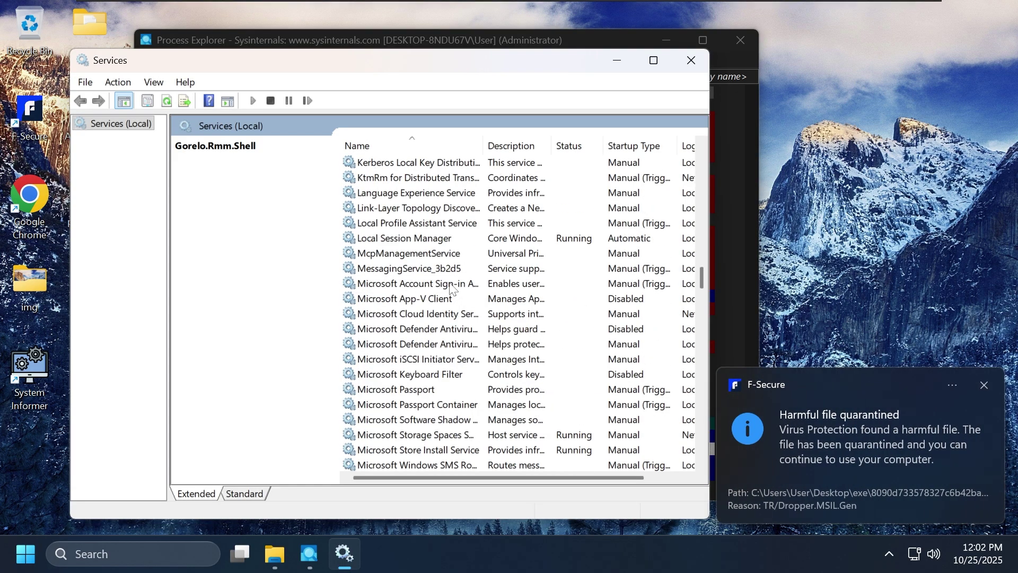
scroll(451, 287, down, 5)
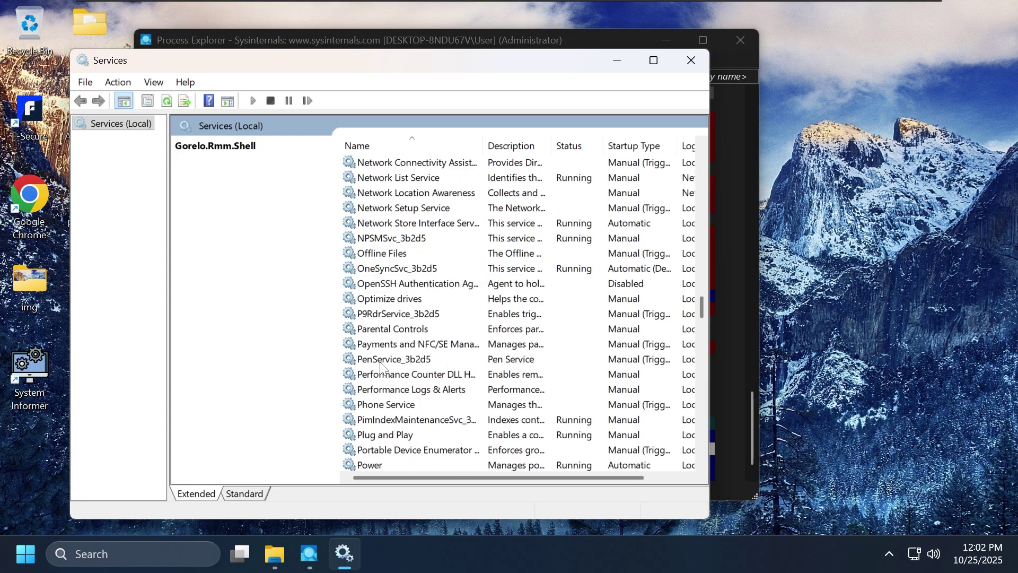
scroll(381, 366, down, 14)
key(alt+F4)
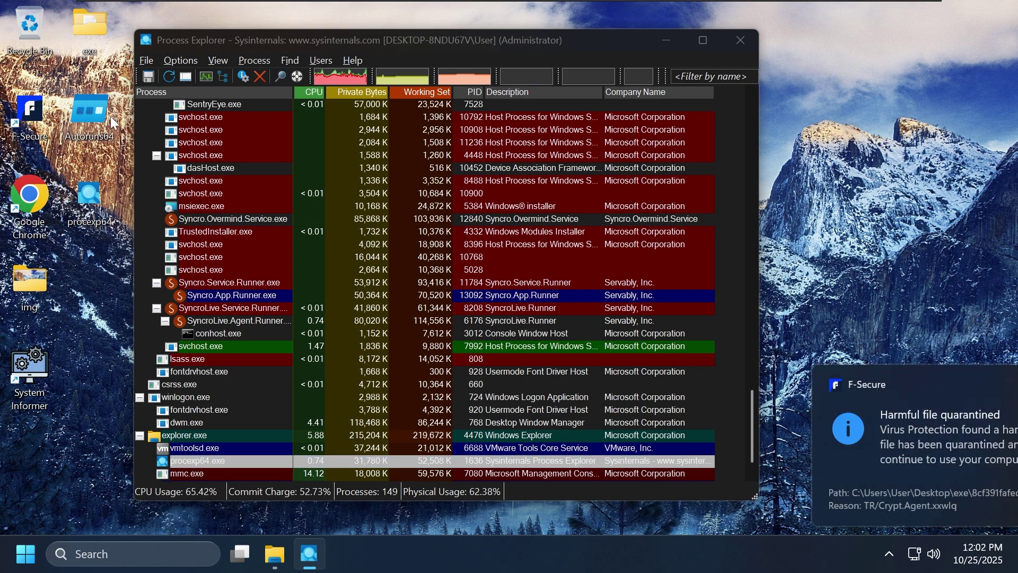
Step: Launch Autoruns64 from the desktop with administrator rights and accept its startup prompts
right_click(113, 123)
click(188, 230)
click(446, 421)
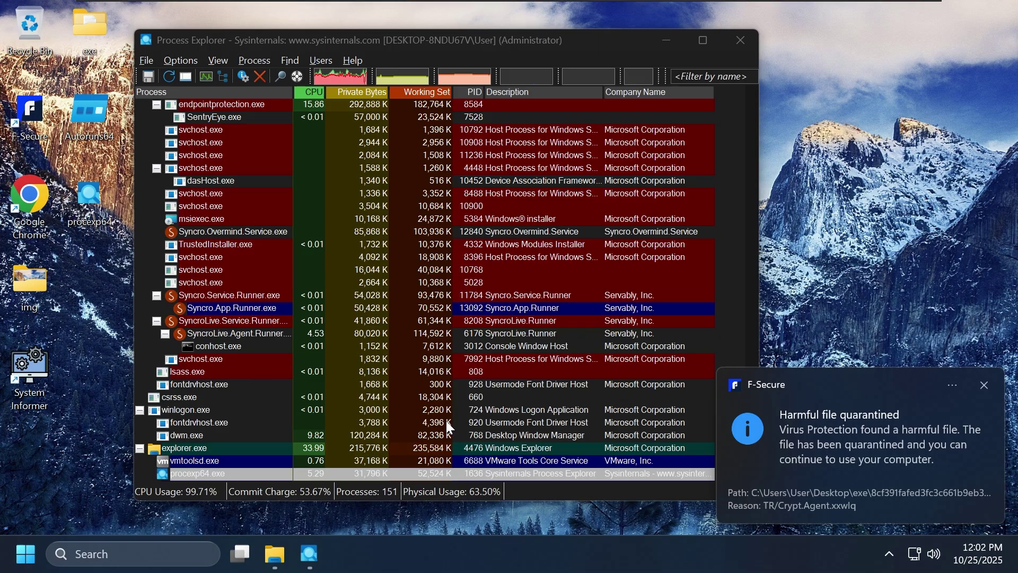
click(588, 370)
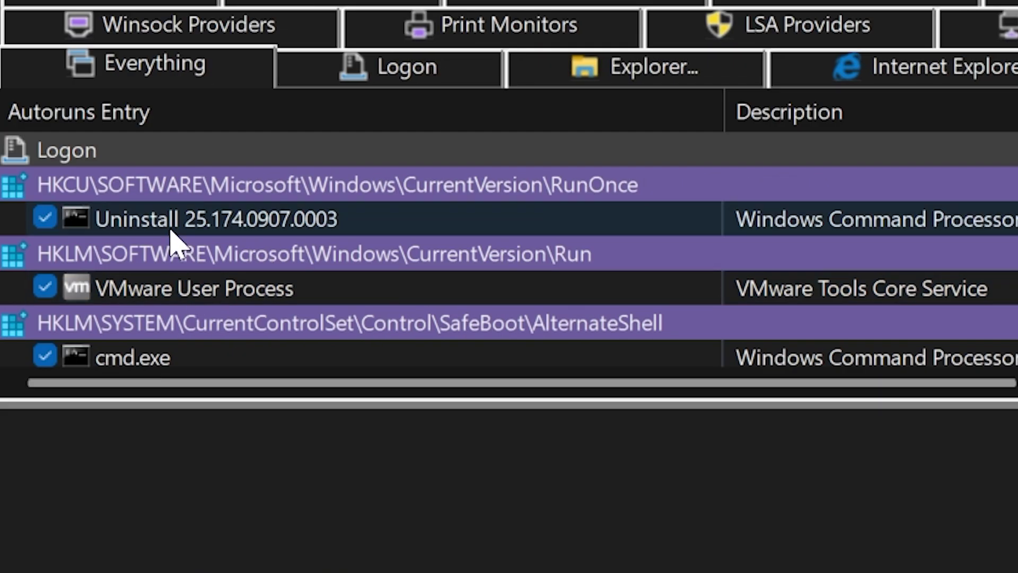
Step: Inspect the command line of the Uninstall 25.174.0907.0003 entry under the RunOnce key
drag(475, 384, 193, 325)
click(136, 231)
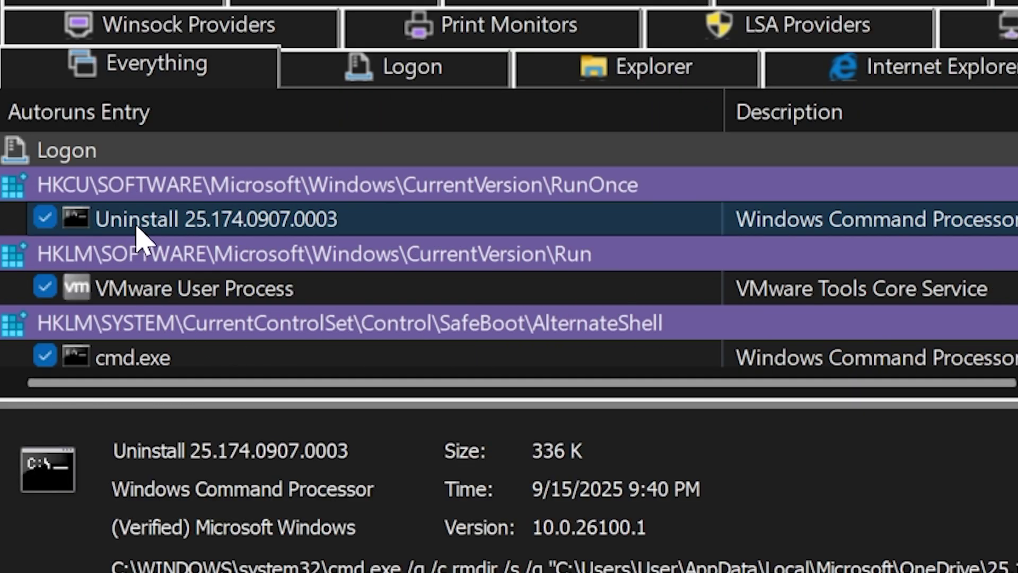
right_click(134, 227)
click(818, 451)
drag(869, 565, 1017, 567)
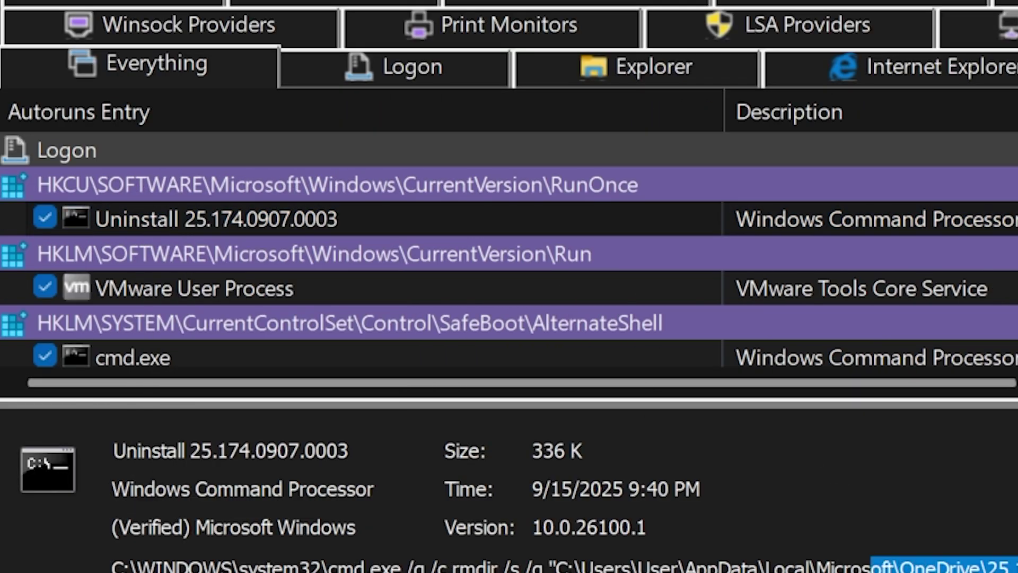
click(817, 489)
Step: Review the installed components, Explorer, scheduled task and F-Secure service autostart entries
scroll(483, 234, down, 2)
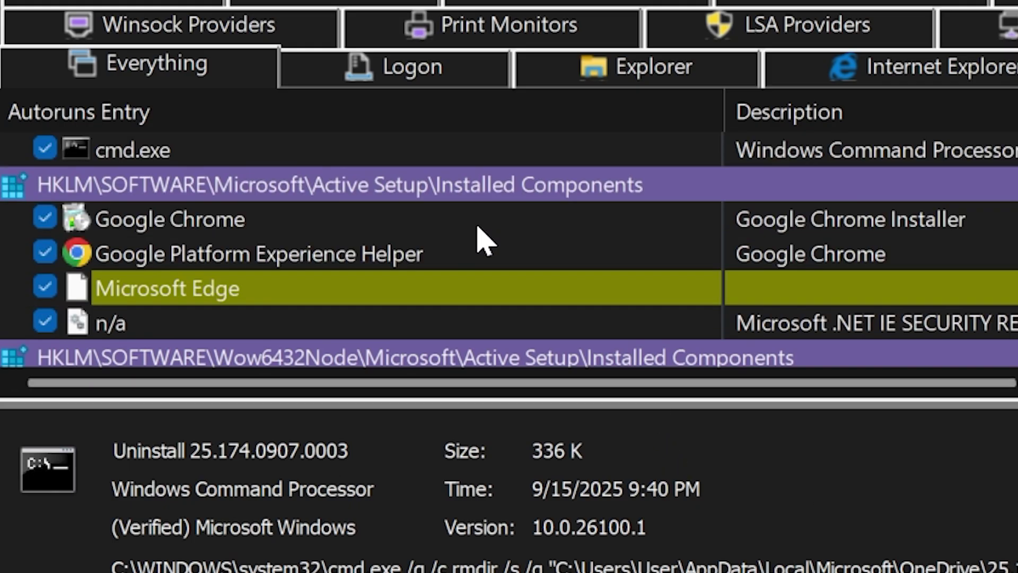
scroll(74, 241, down, 1)
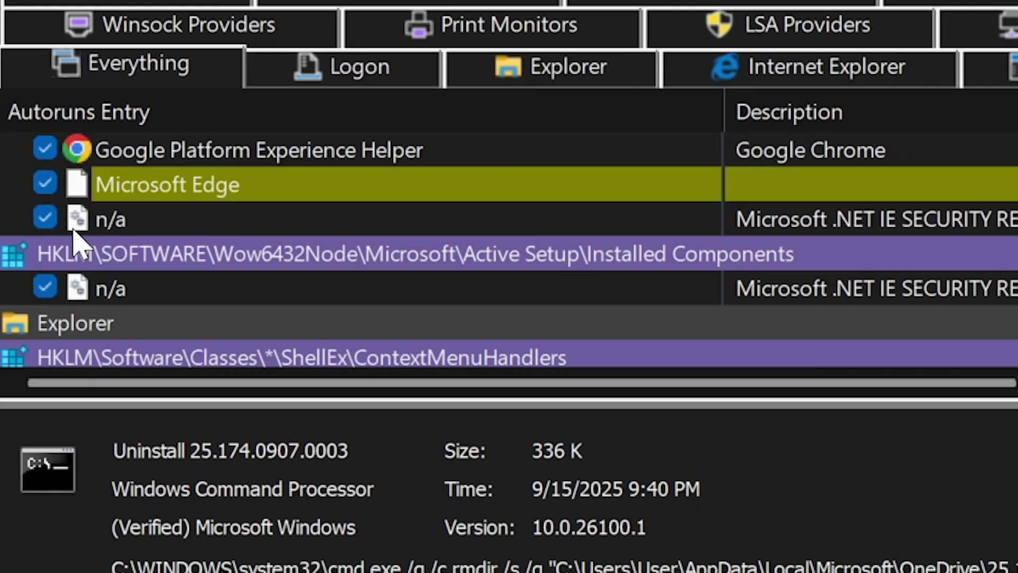
scroll(74, 241, down, 6)
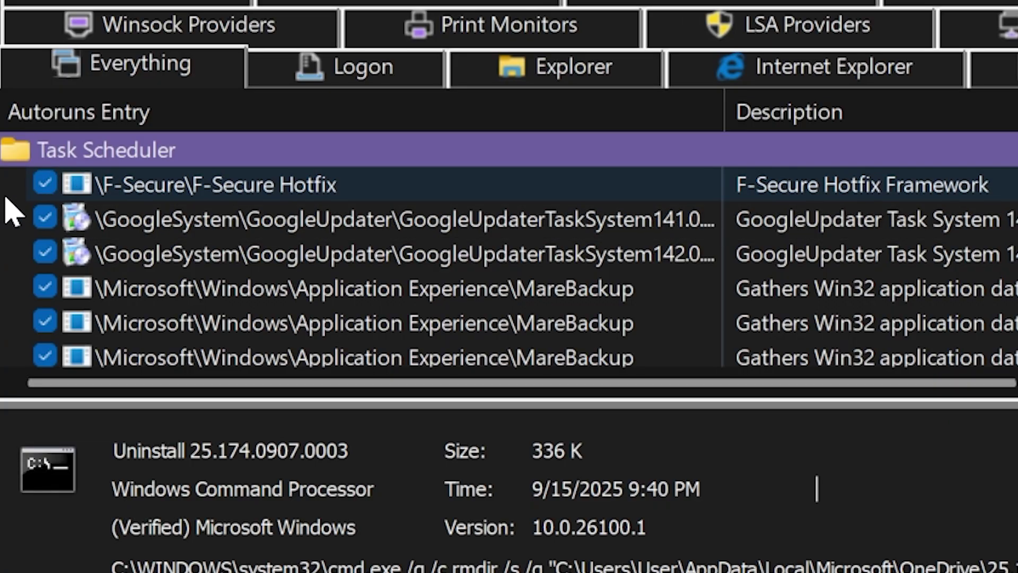
scroll(15, 215, down, 3)
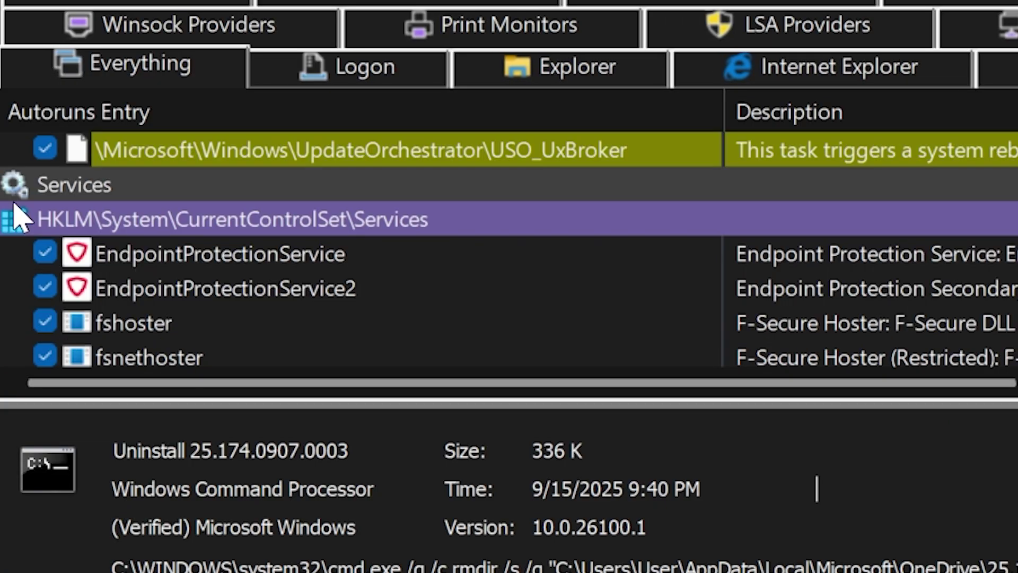
scroll(16, 215, down, 2)
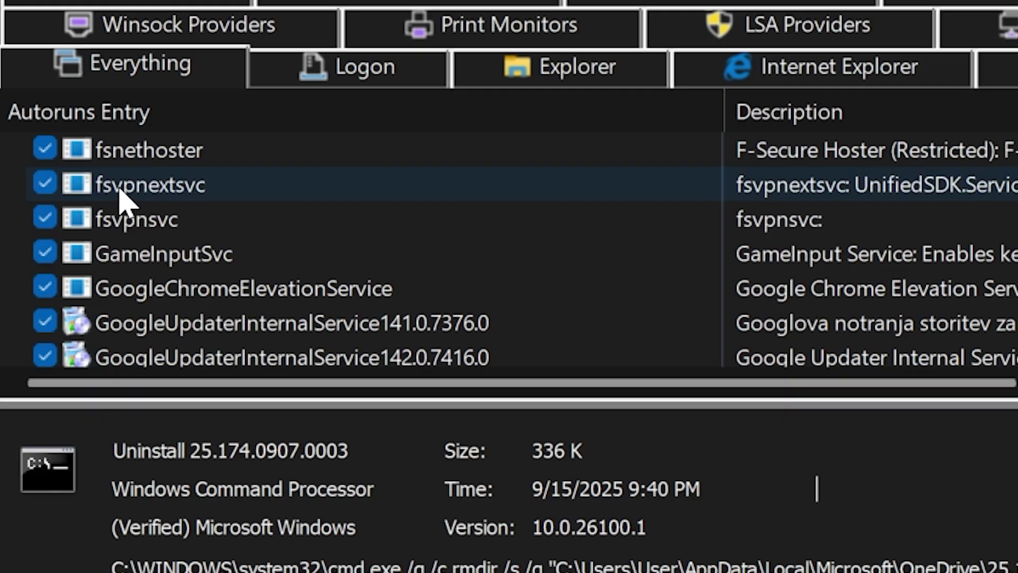
Step: Disable the SyncroLive and SyncroOvermind service entries in the autostart list
drag(916, 397, 482, 324)
scroll(459, 308, down, 2)
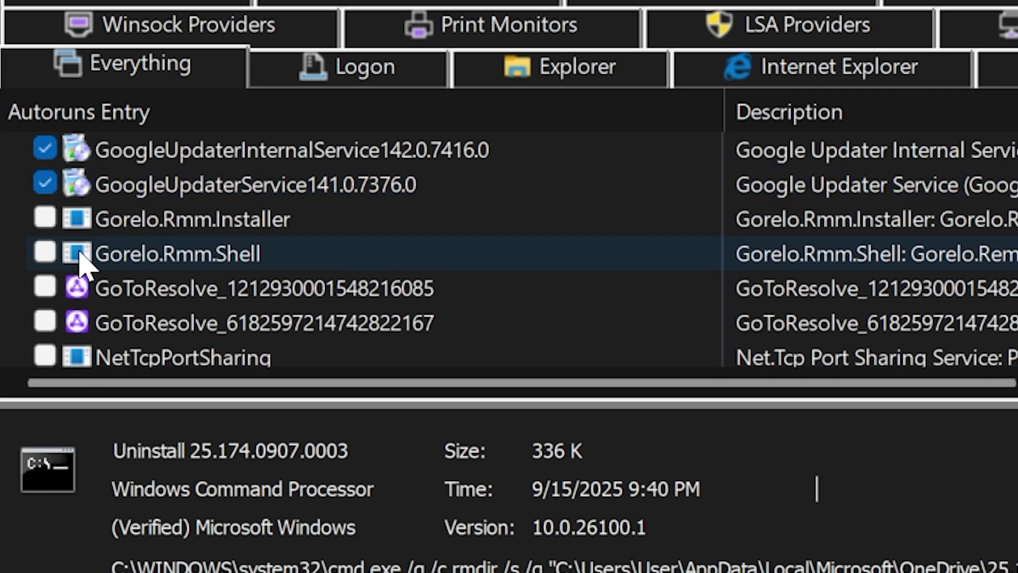
scroll(103, 297, down, 1)
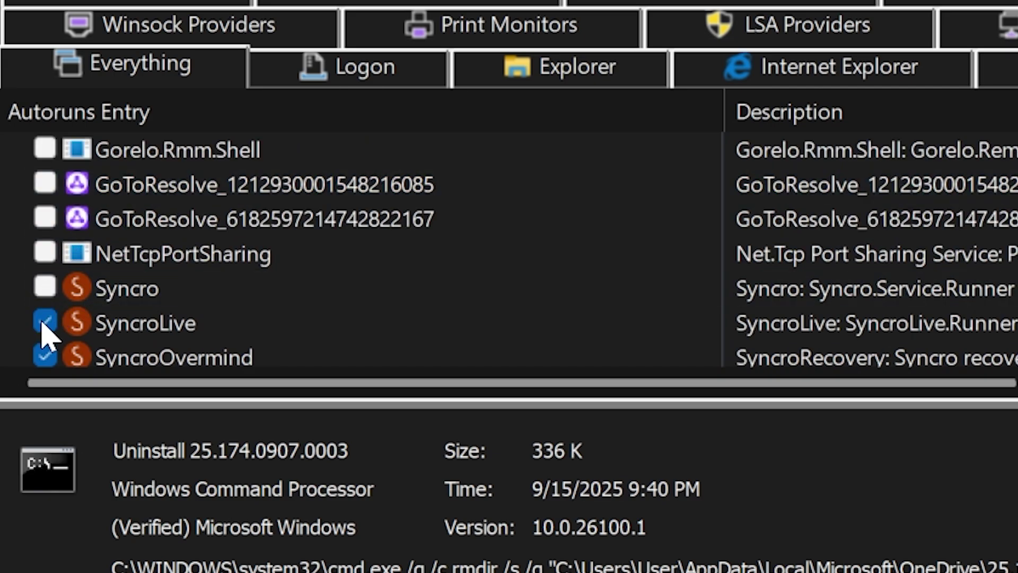
scroll(96, 330, down, 1)
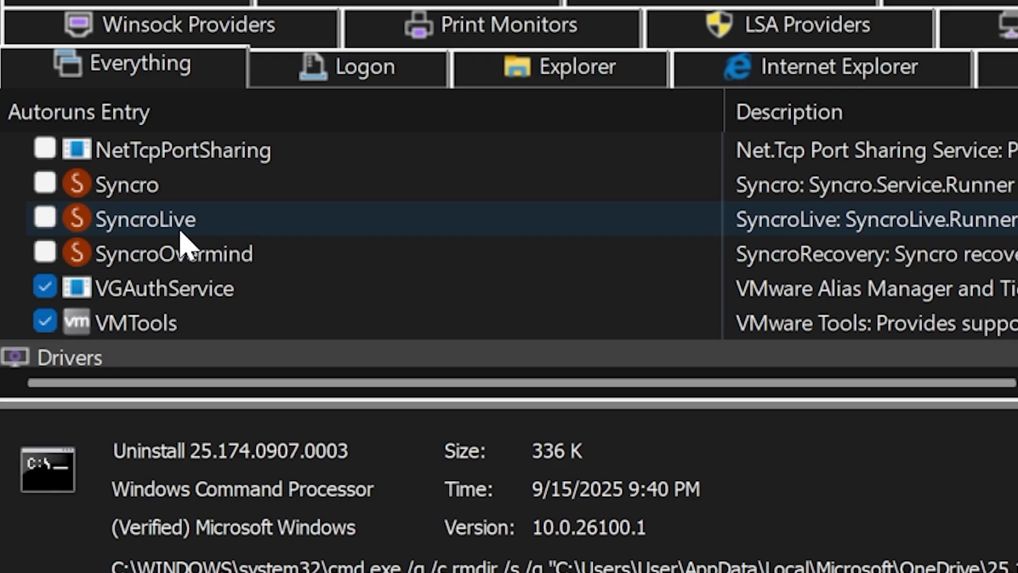
Step: Check the remaining autostart entries through to the Office category, and close Autoruns
scroll(330, 228, down, 5)
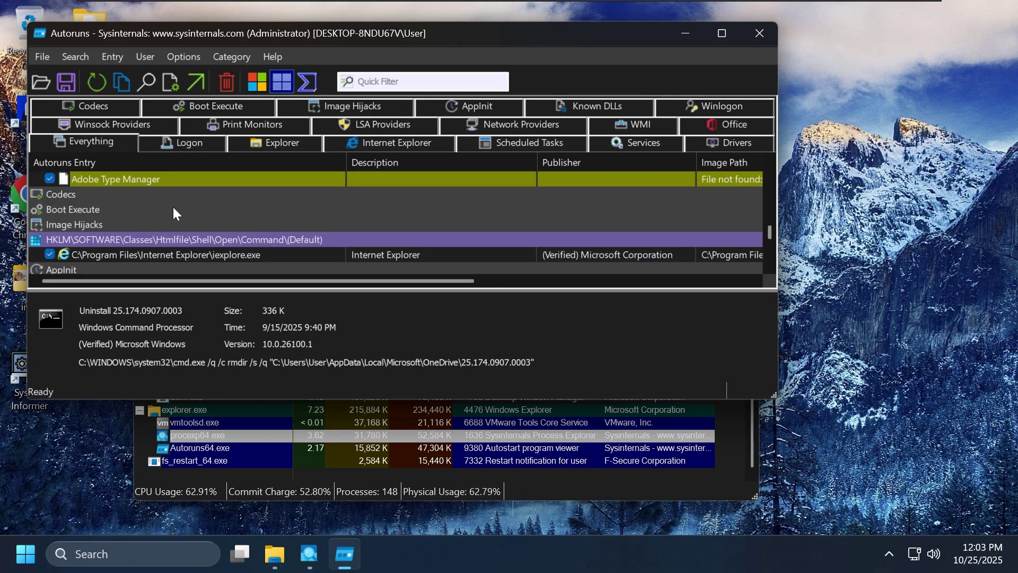
scroll(173, 206, down, 5)
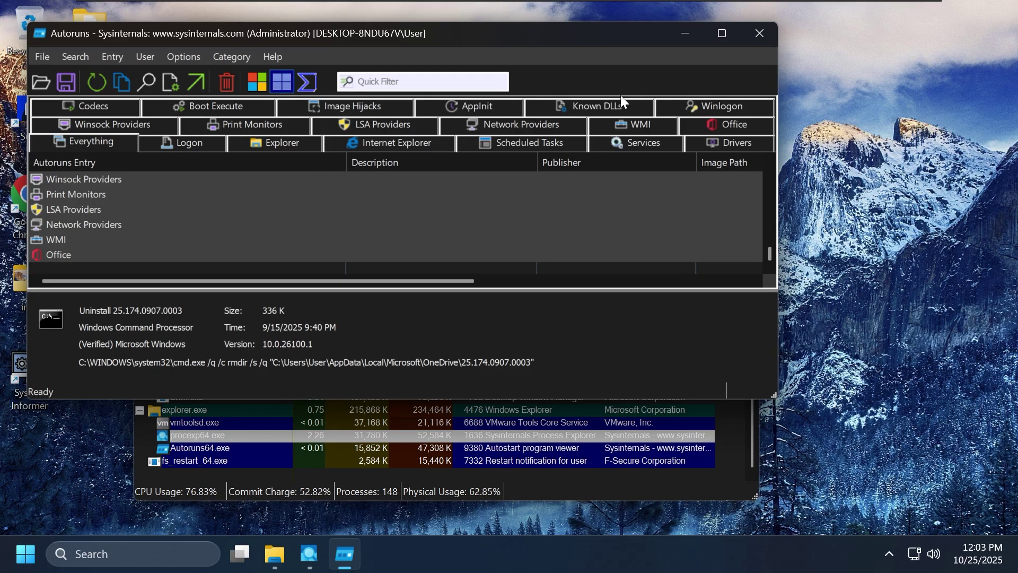
click(721, 33)
click(1004, 8)
Step: Reposition the Process Explorer window and kill the Syncro.Service.Runner.exe process tree
drag(444, 47, 550, 55)
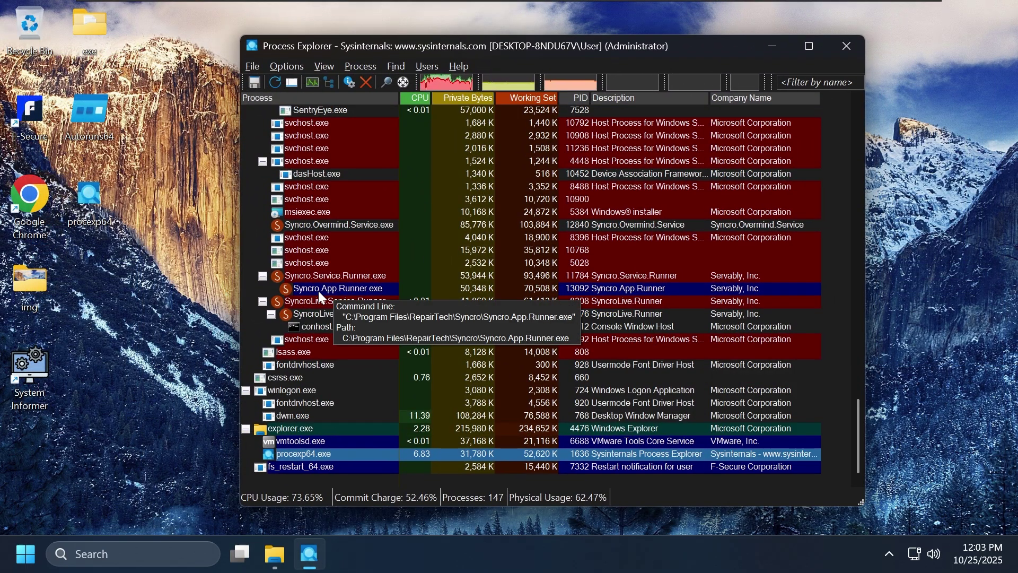
right_click(329, 275)
click(384, 368)
click(568, 333)
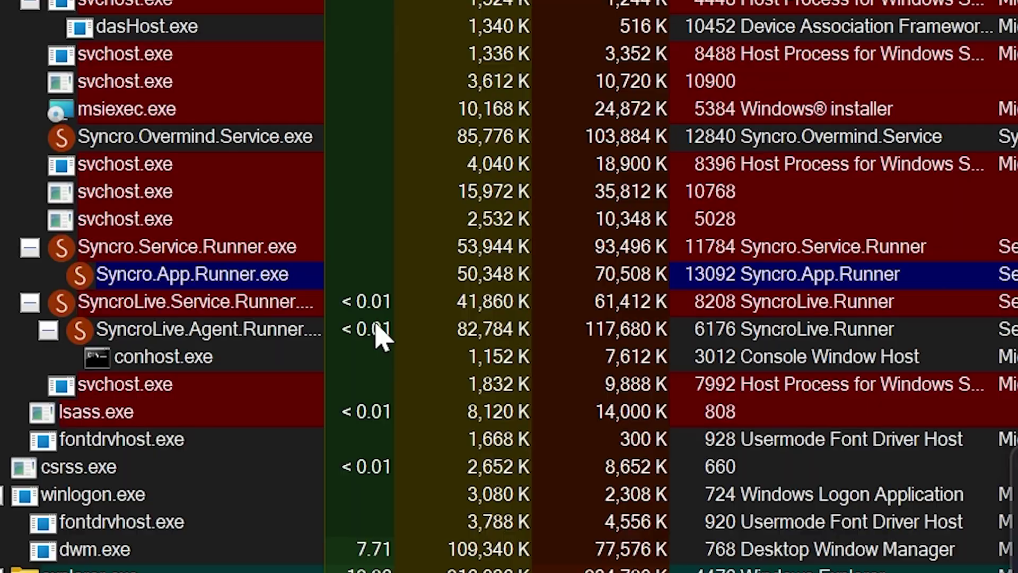
Step: Kill the Syncro.Overmind.Service.exe and SyncroLive.Service.Runner process trees
right_click(187, 192)
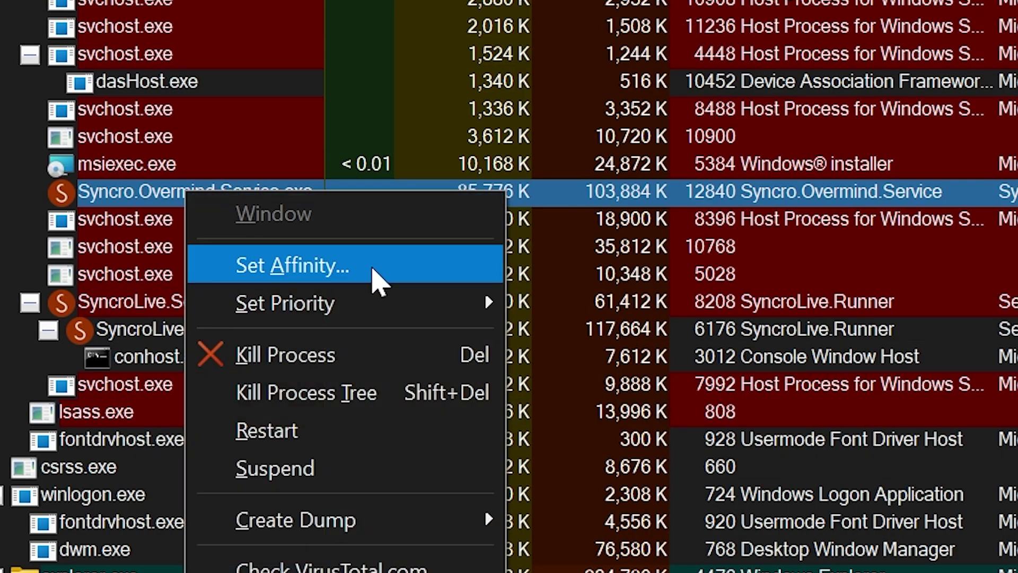
click(340, 392)
click(689, 370)
right_click(203, 311)
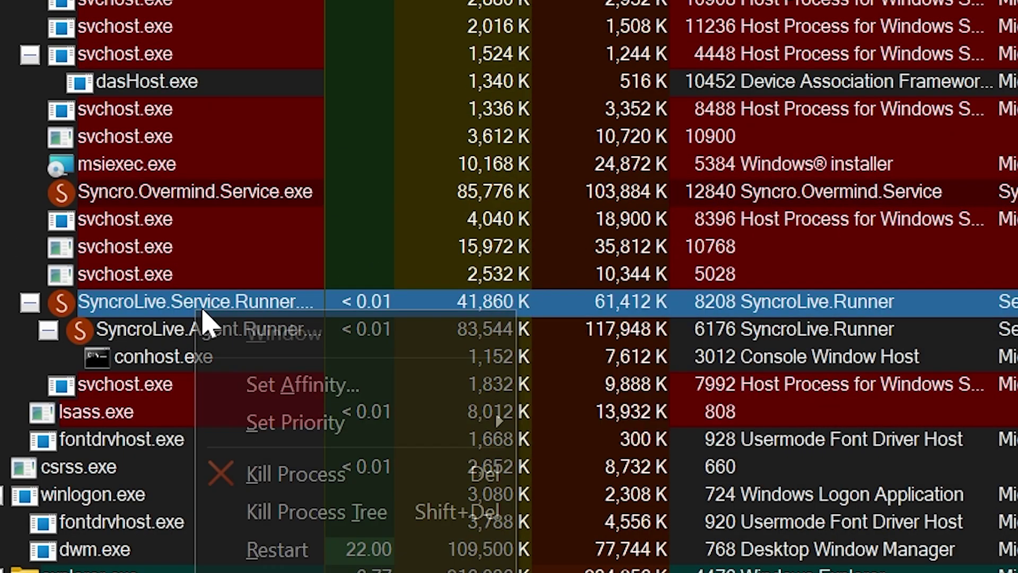
click(318, 511)
click(670, 366)
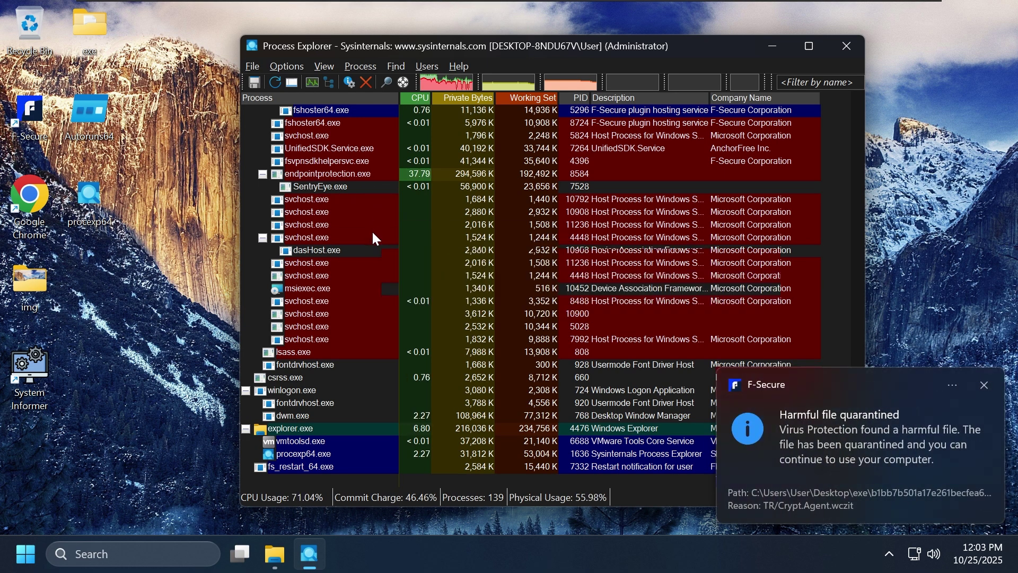
Step: Look over the remaining running processes and close Process Explorer
scroll(373, 237, up, 7)
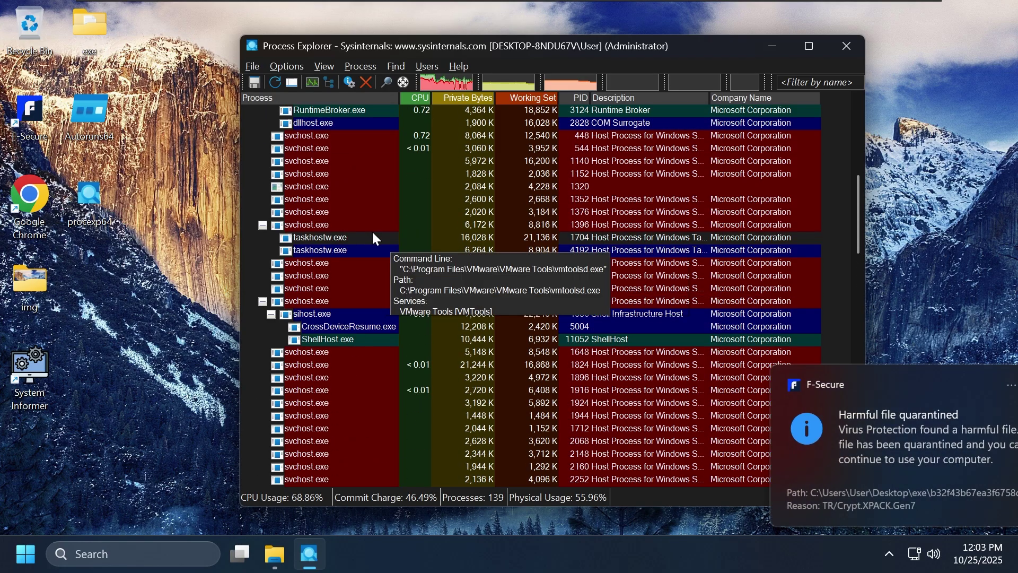
scroll(375, 239, down, 10)
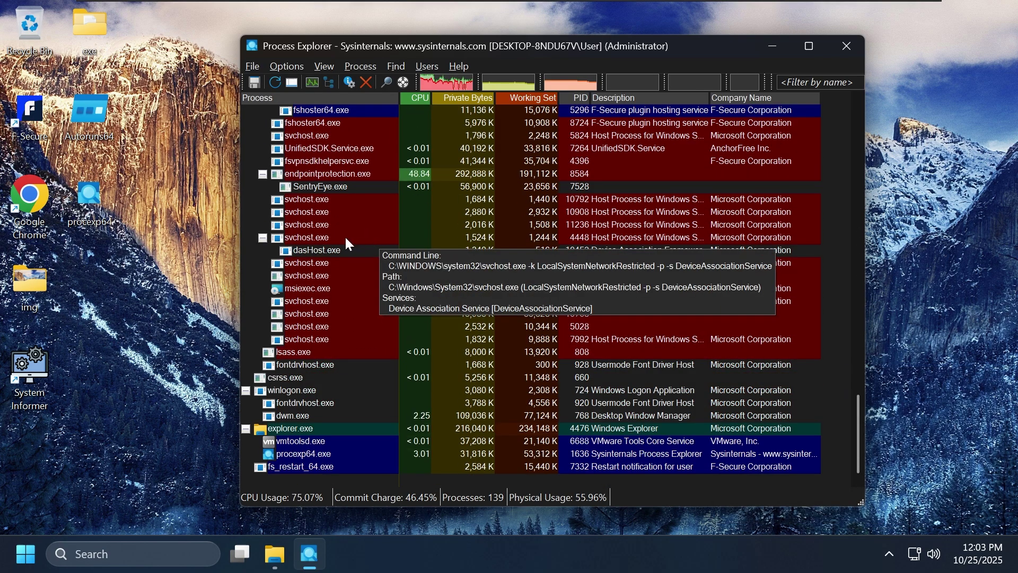
click(847, 47)
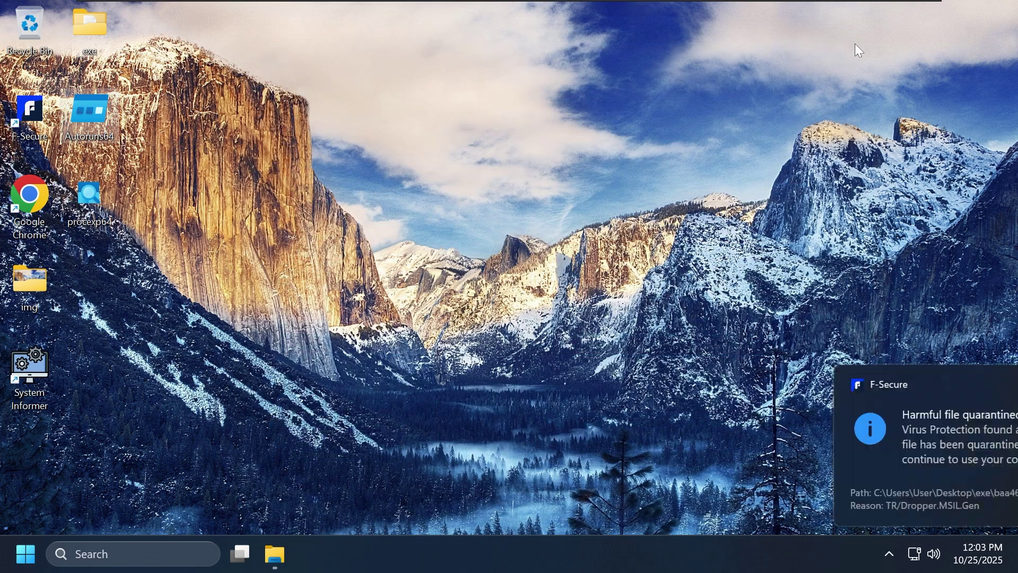
Step: Try to move the exe folder from the desktop to the Recycle Bin, continuing with administrator permission
drag(27, 39, 28, 39)
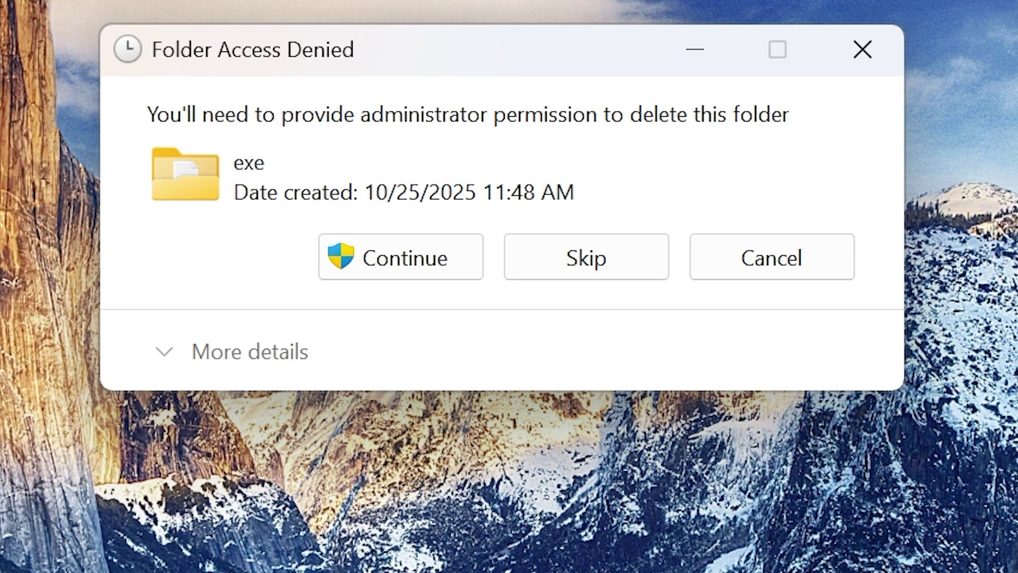
click(420, 244)
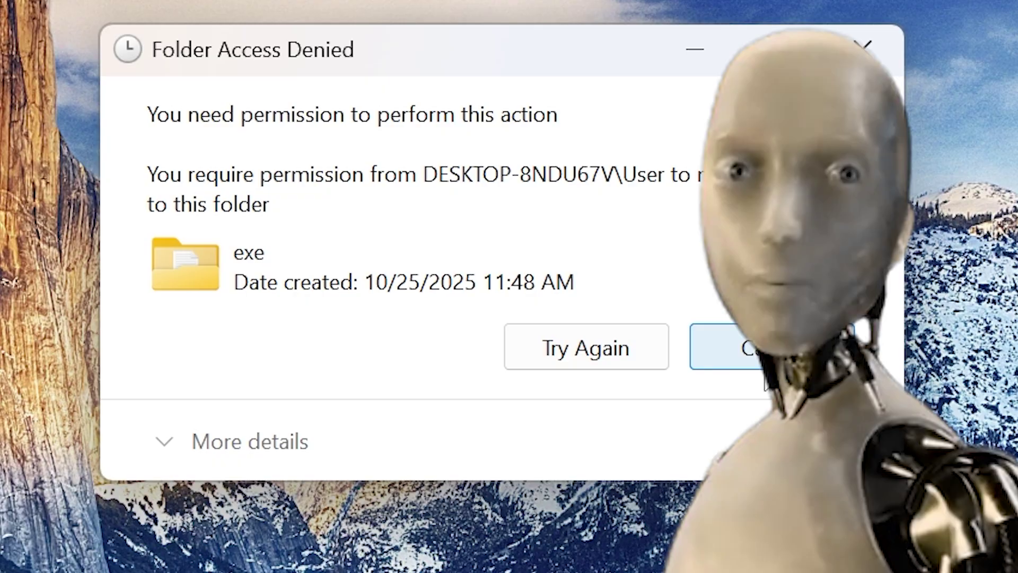
click(767, 351)
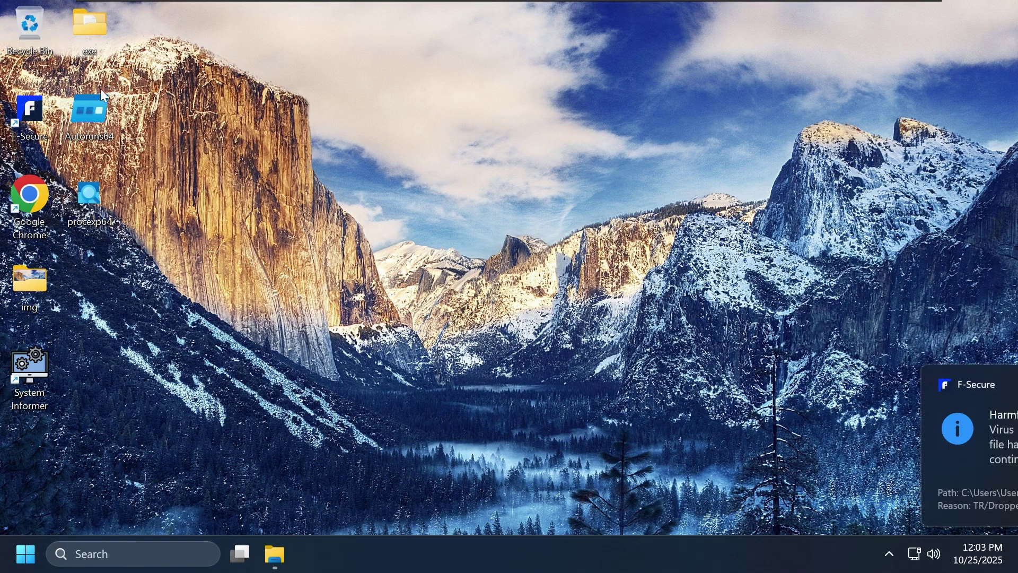
drag(90, 24, 33, 43)
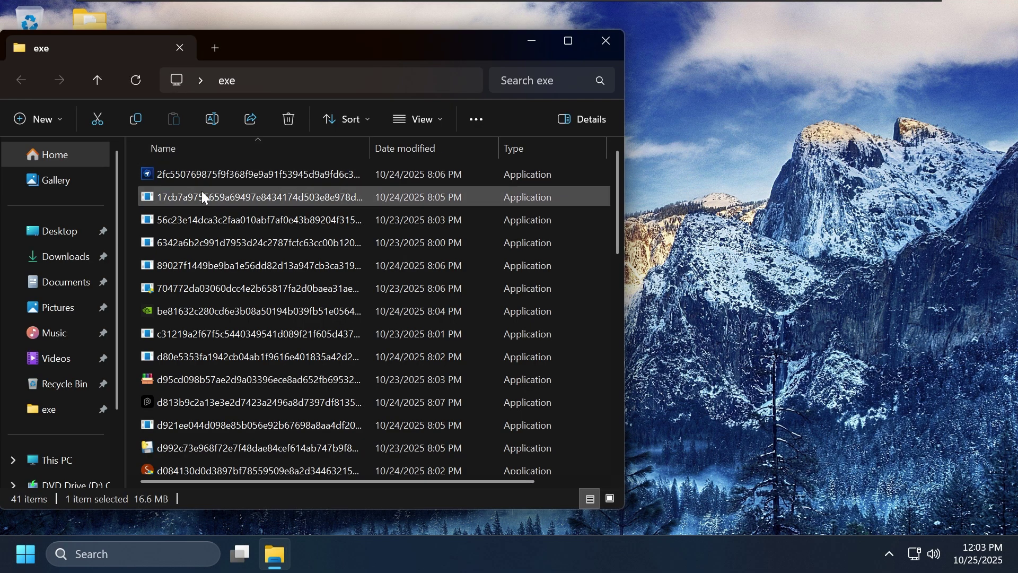
Step: Open the exe folder's file list at its end and delete the ff88f4967b… and fd317af375… samples individually
drag(617, 196, 583, 403)
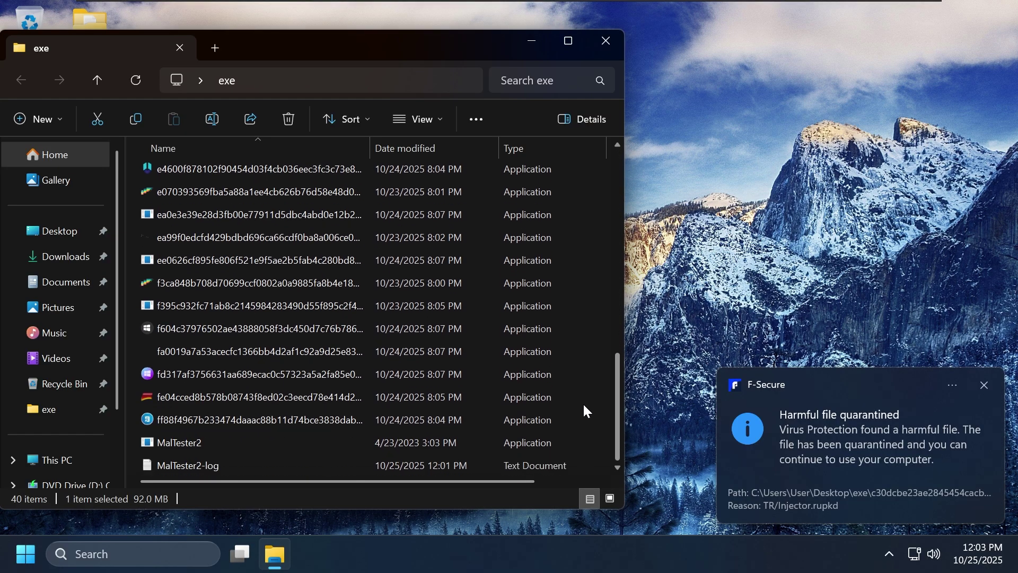
click(299, 419)
key(Delete)
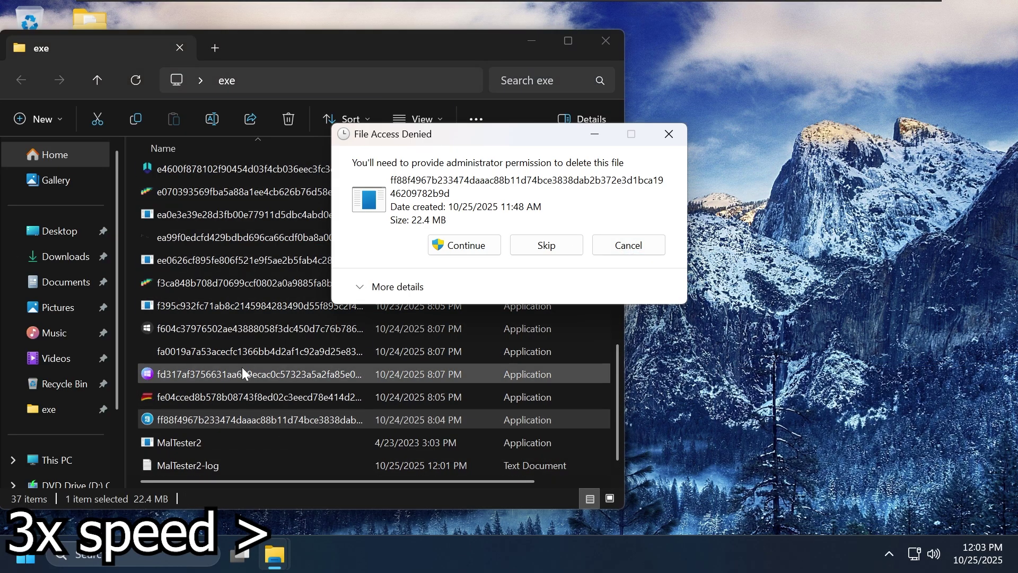
click(242, 374)
key(Delete)
click(689, 244)
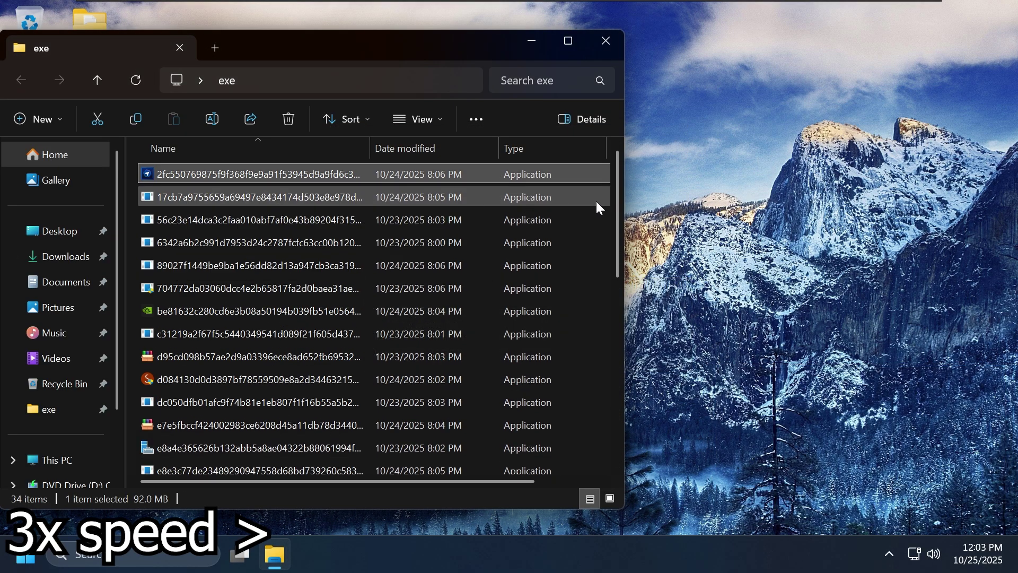
Step: Delete the malware samples in the exe folder in batches, starting with the first listed files
shift+click(241, 336)
key(Delete)
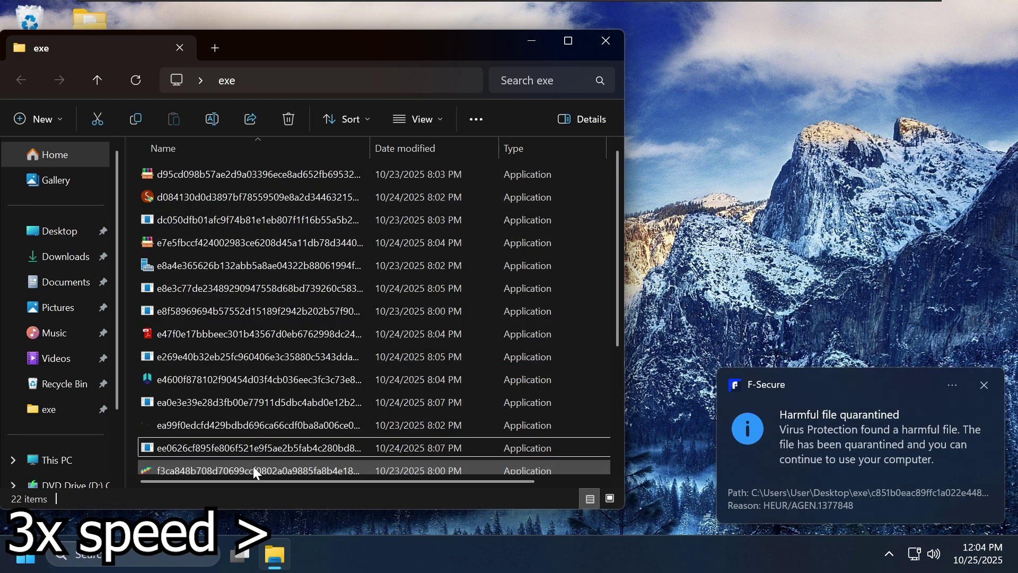
click(229, 199)
shift+click(219, 355)
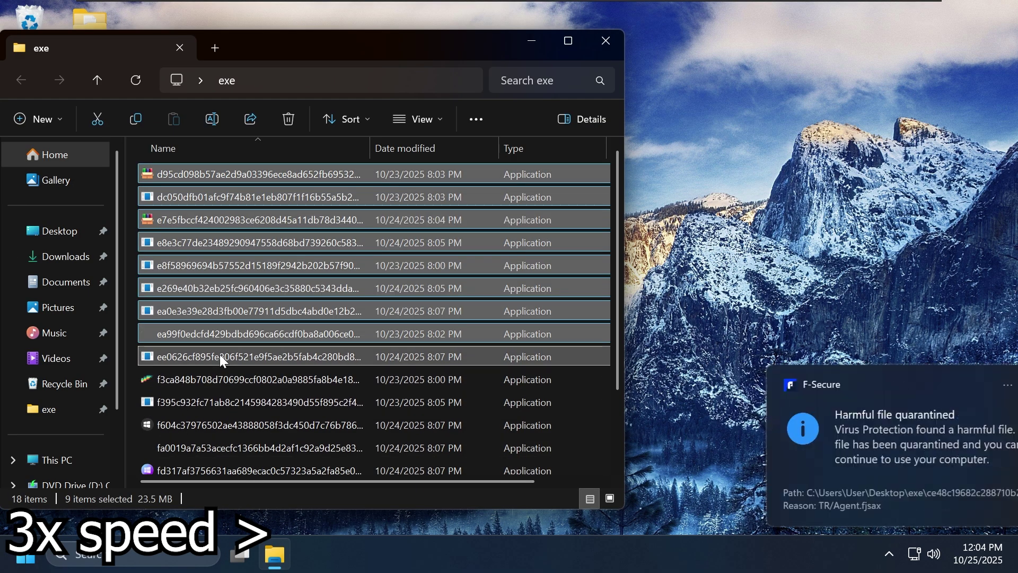
key(Delete)
click(631, 276)
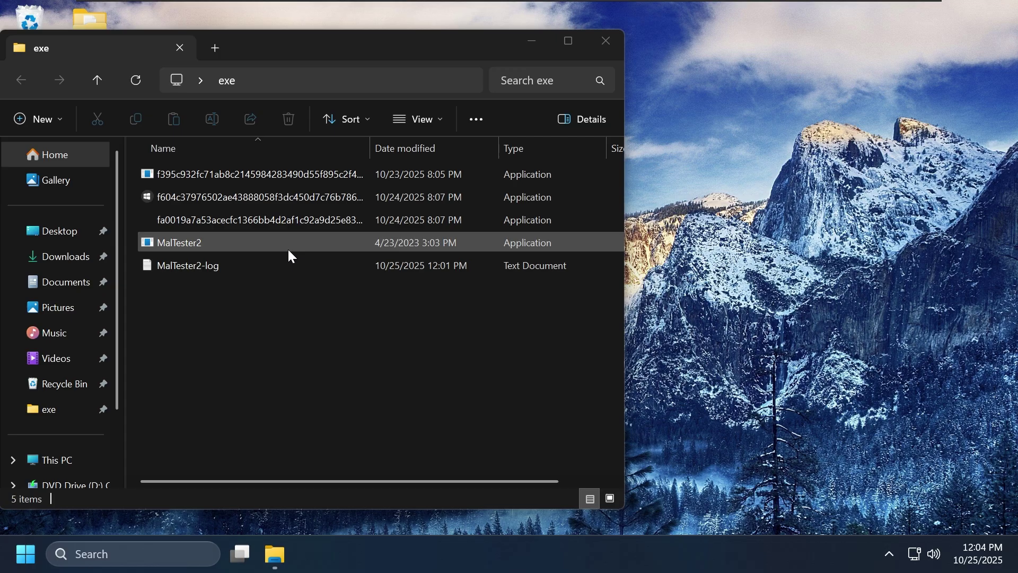
Step: Delete the last three samples plus MalTester2 and MalTester2-log from the exe folder, and close the folder window
click(288, 223)
shift+click(282, 179)
key(Delete)
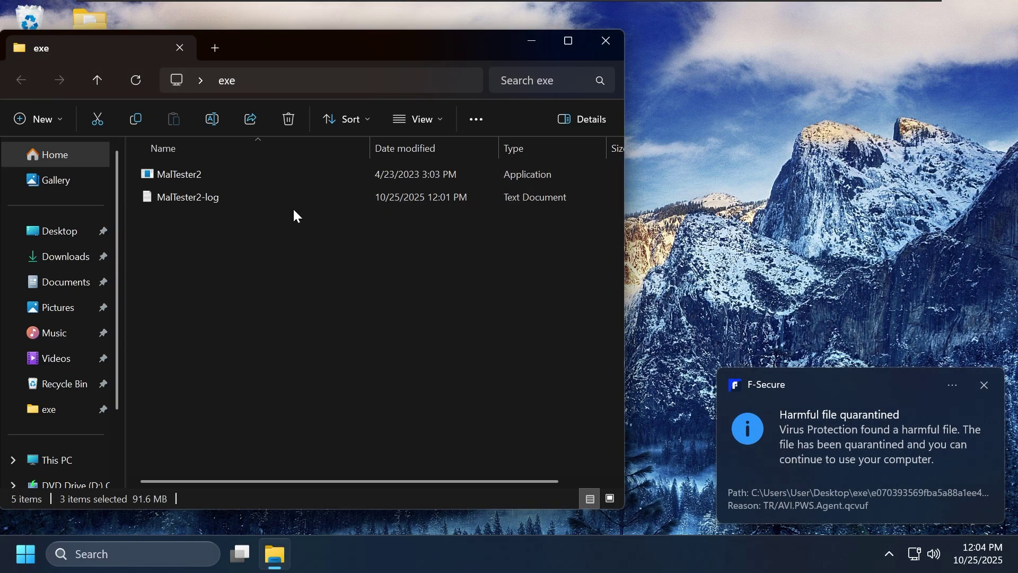
drag(273, 222, 284, 168)
key(Delete)
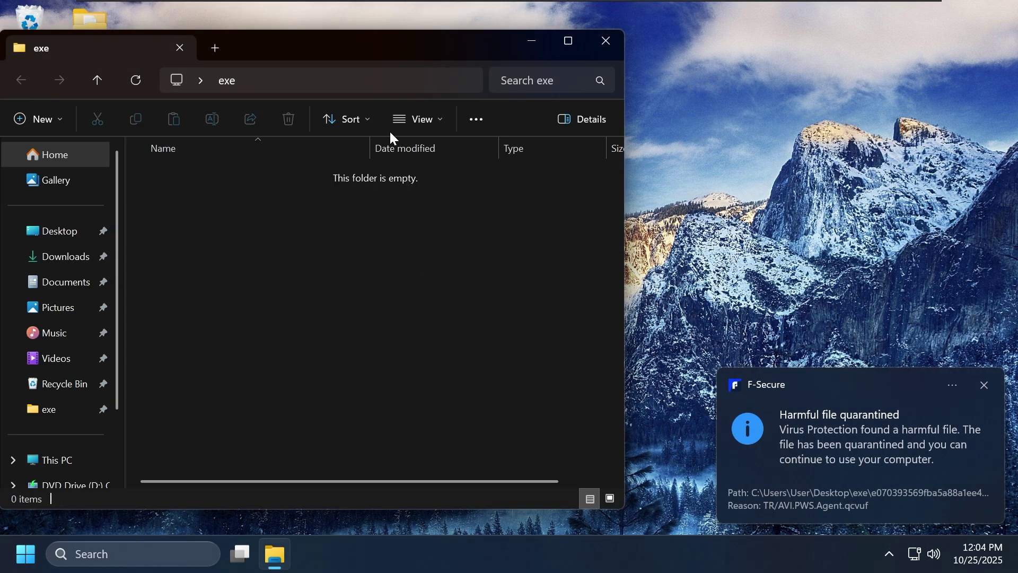
click(606, 41)
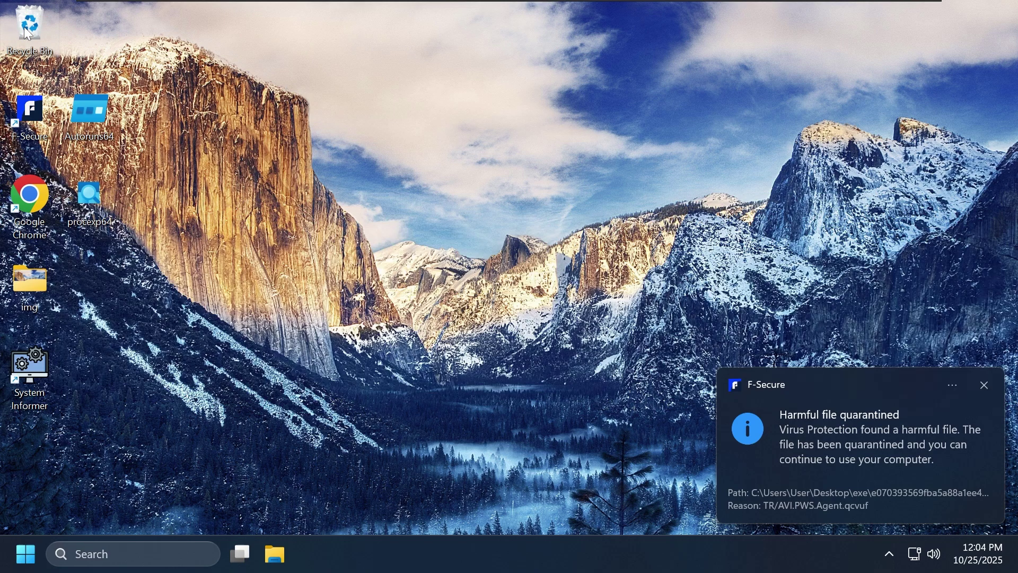
Step: Empty the Recycle Bin and move the Autoruns64 and procexp64 desktop icons up into the freed space
right_click(28, 33)
click(114, 113)
key(Return)
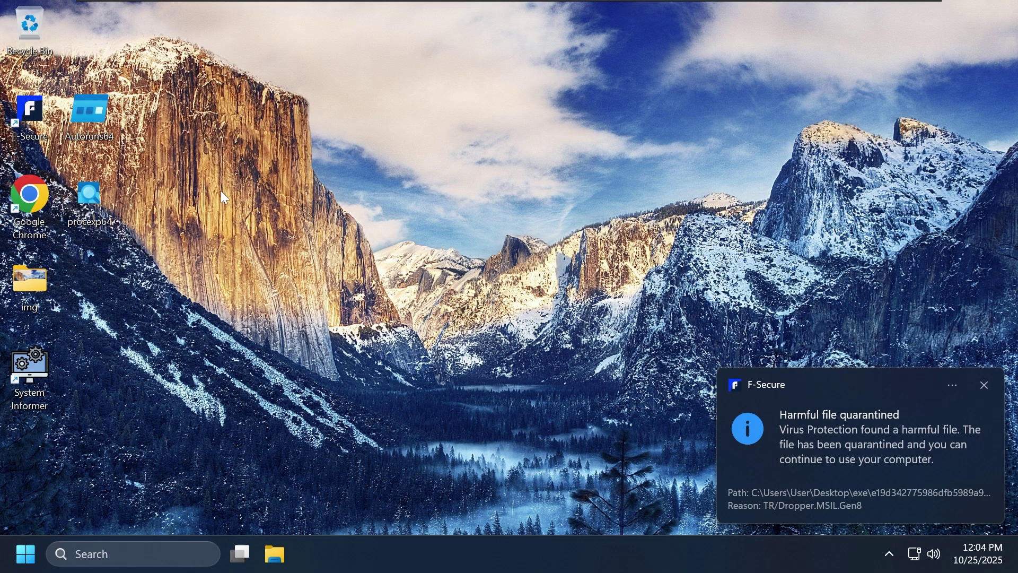
drag(136, 255, 96, 48)
click(141, 51)
Step: Load peview.exe from the SystemInformer folder in PE Viewer, look at its properties, and close the viewer
click(29, 563)
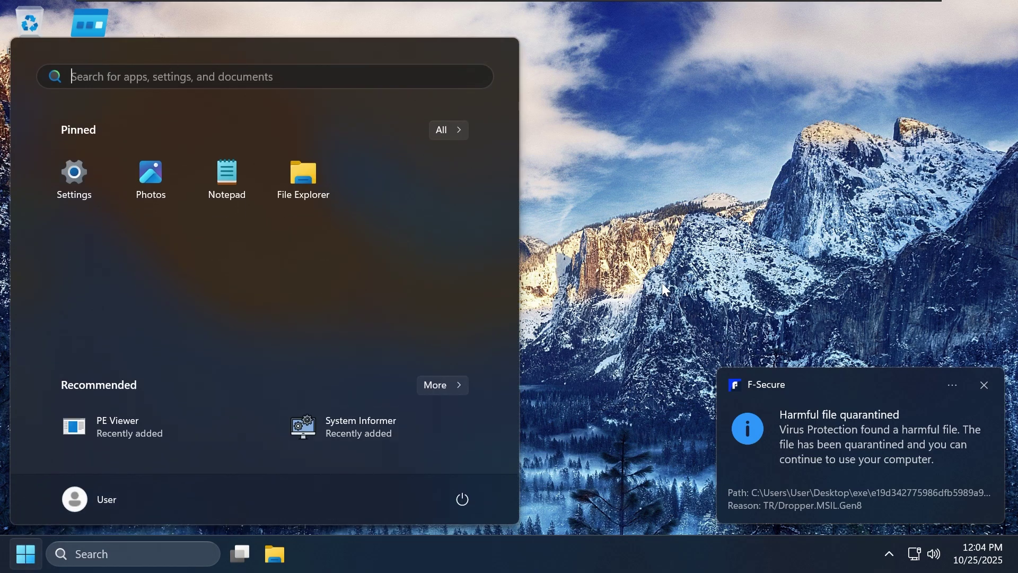
click(152, 430)
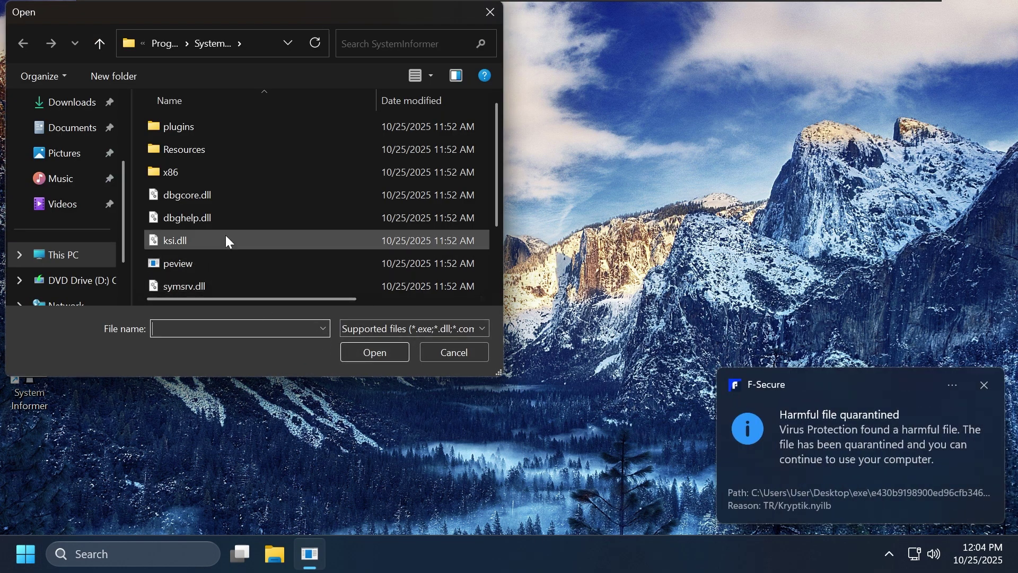
click(233, 263)
click(377, 352)
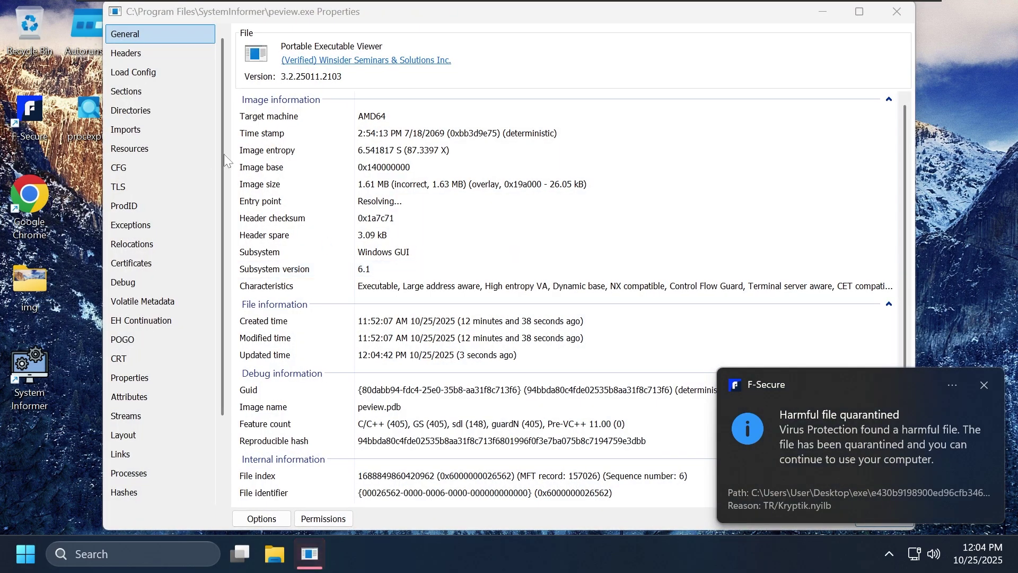
drag(323, 20, 315, 75)
click(868, 67)
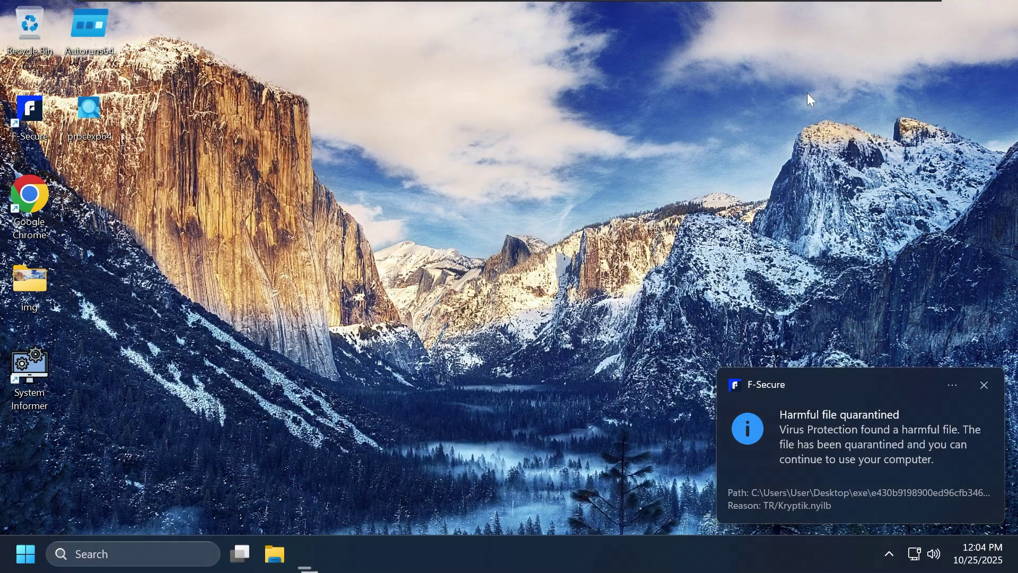
Step: Restart the computer
key(super)
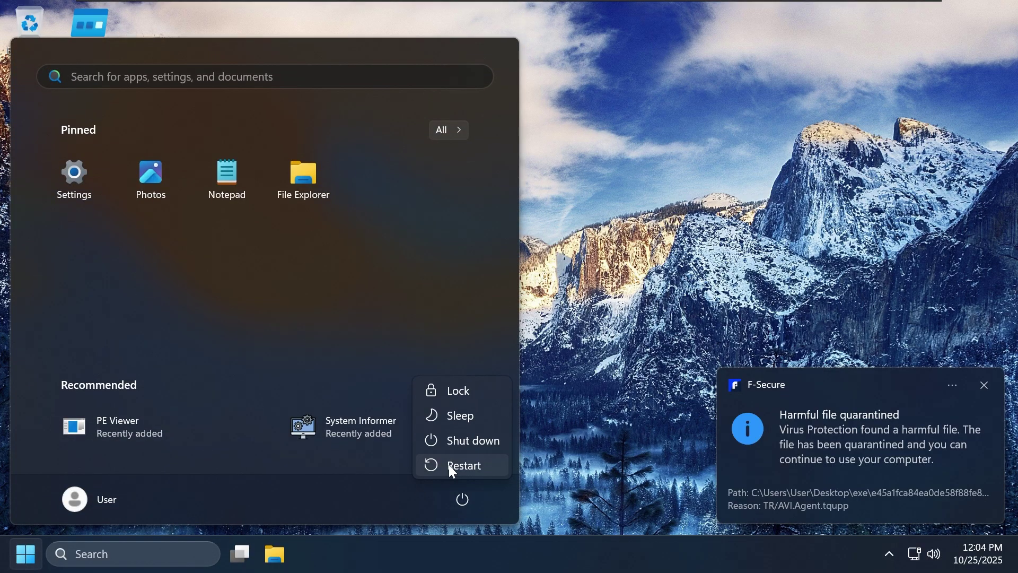
click(449, 465)
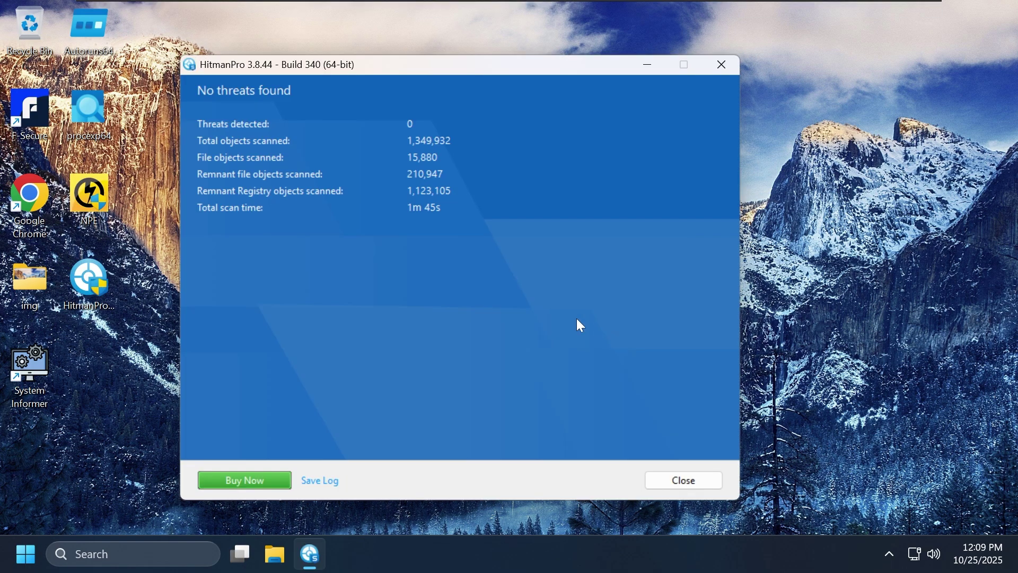
Step: Move the HitmanPro results window aside and look in File Explorer for where scan logs are stored
drag(337, 65, 457, 70)
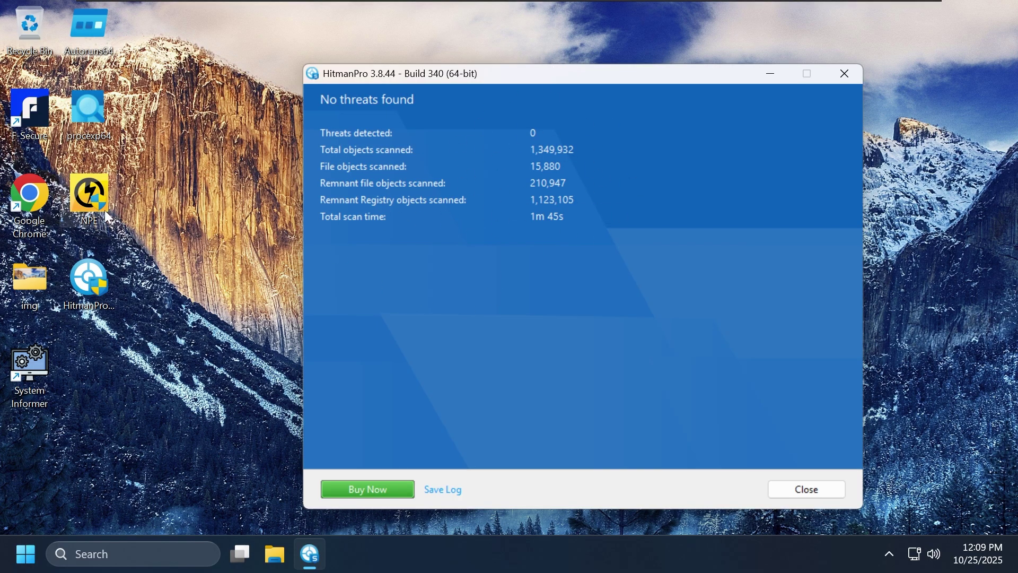
click(280, 566)
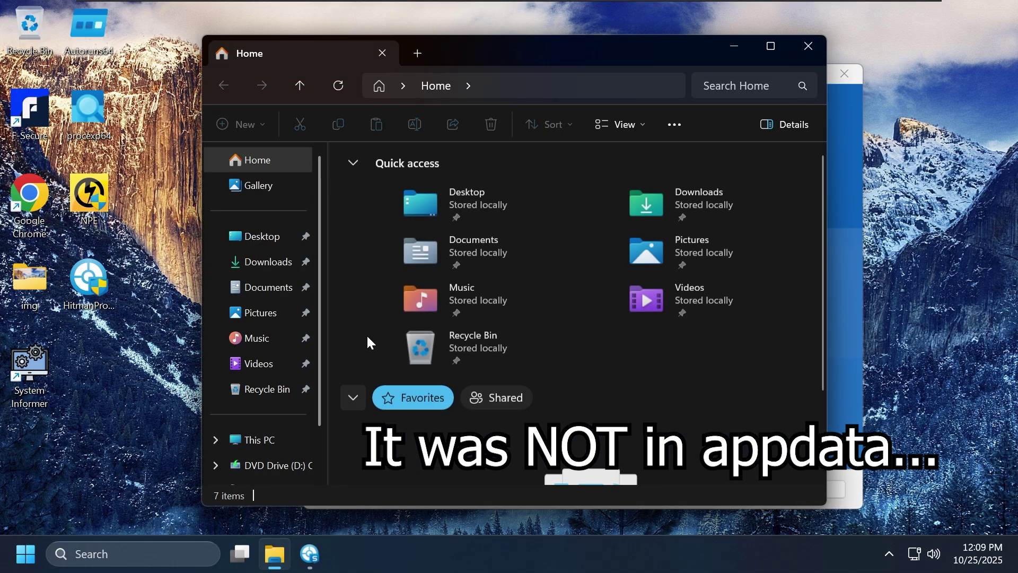
scroll(282, 432, down, 2)
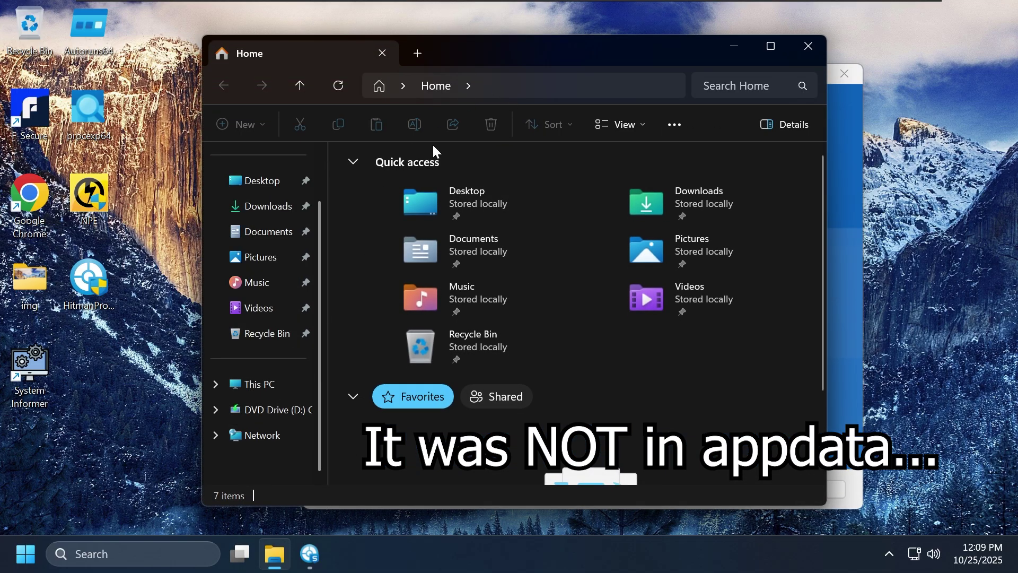
click(504, 86)
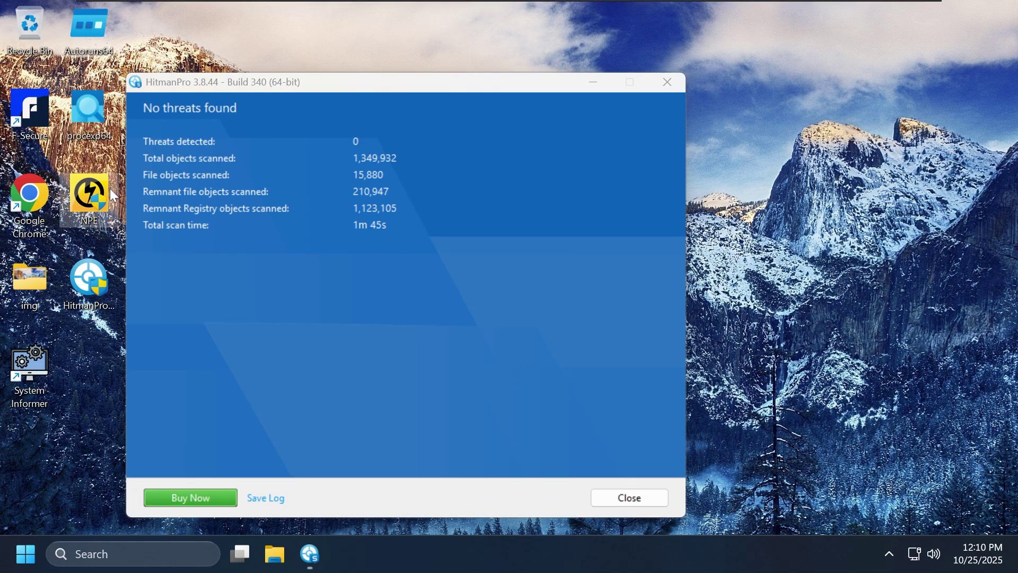
Step: Launch Norton Power Eraser from the NPE desktop icon and accept its usage agreement in English
double_click(106, 191)
click(427, 411)
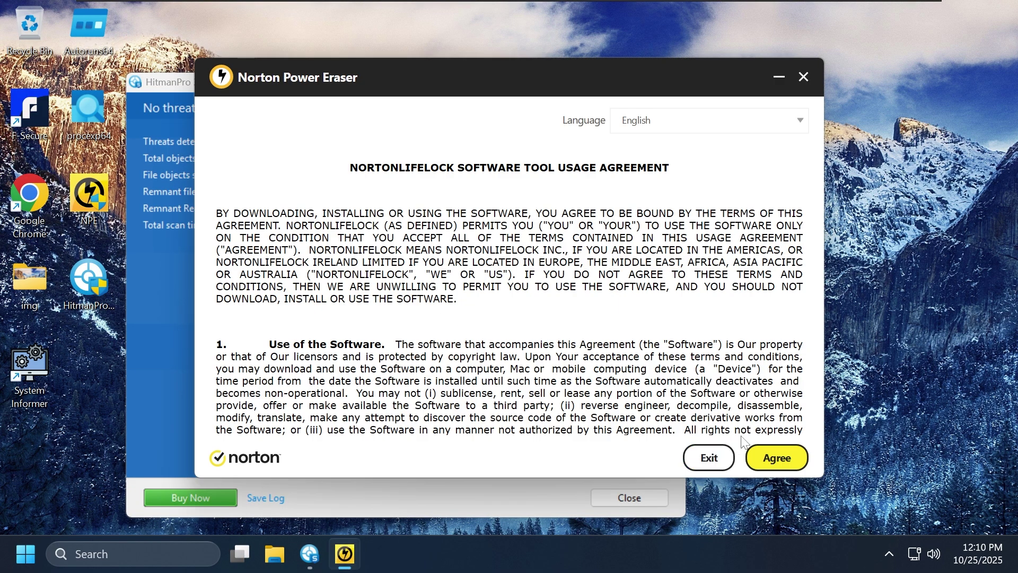
click(777, 458)
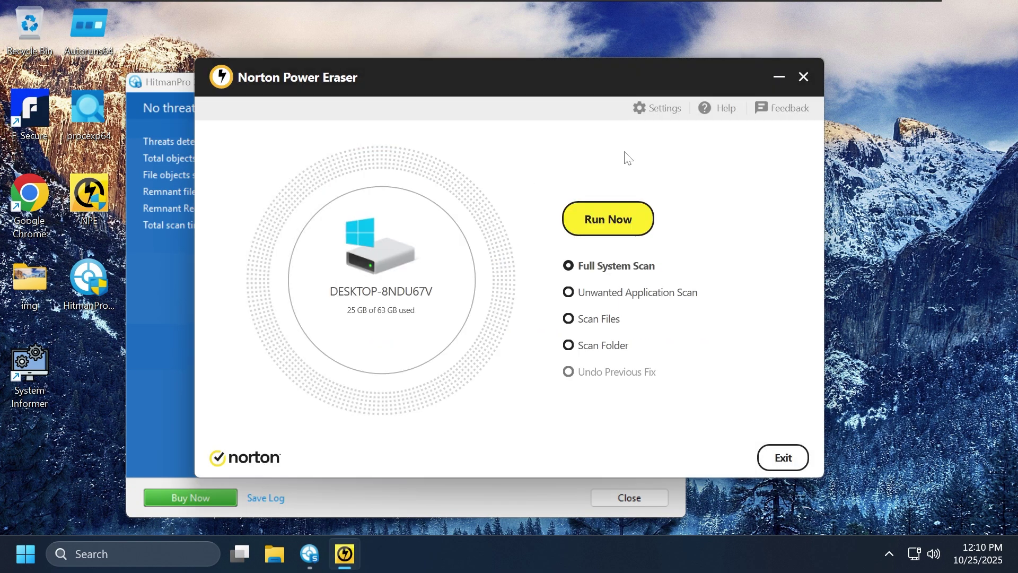
Step: Check the scan results folder in Norton Power Eraser's settings, and close the tool without sending the operation report
click(659, 109)
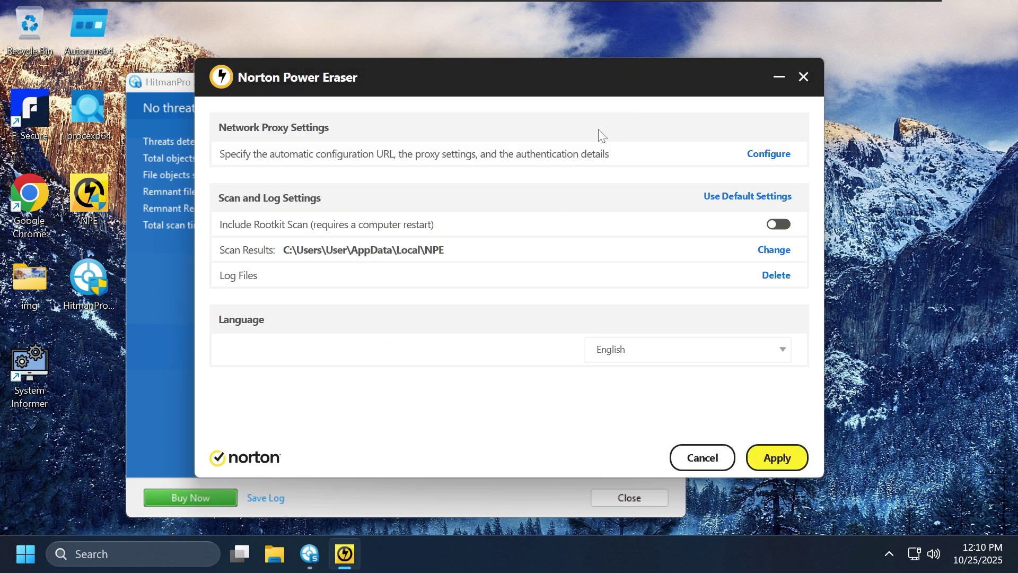
click(767, 253)
click(595, 375)
click(803, 77)
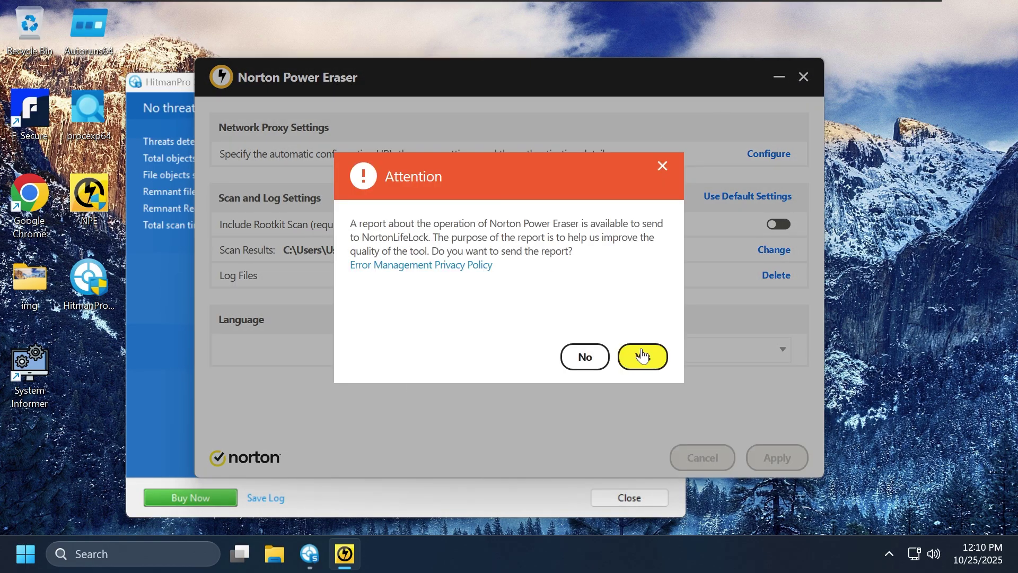
click(660, 165)
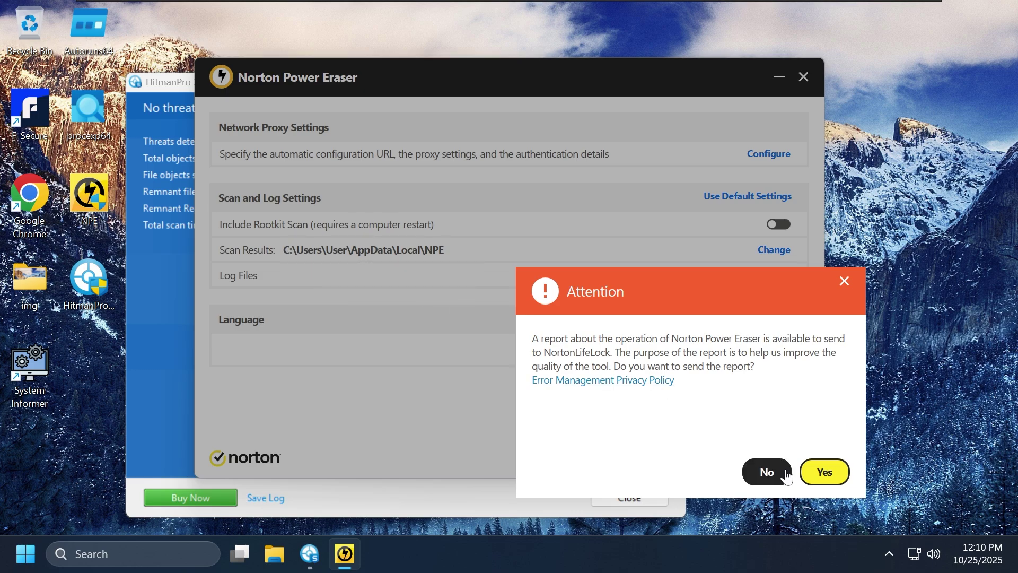
click(766, 472)
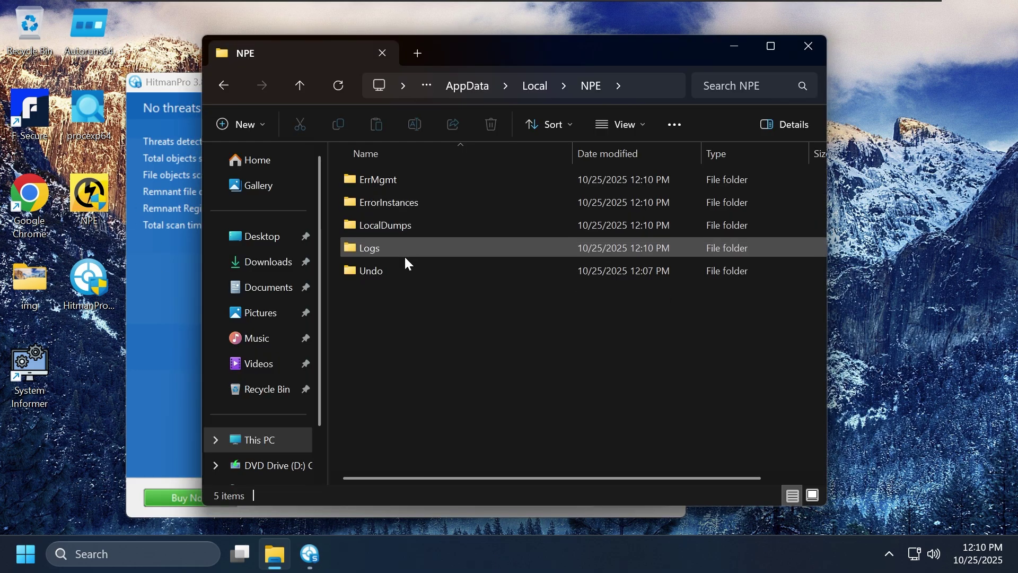
Step: Open NPE_2025-10-25_12-07-29.362.etl from the NPE Logs folder in Notepad and look through it to the end
double_click(401, 246)
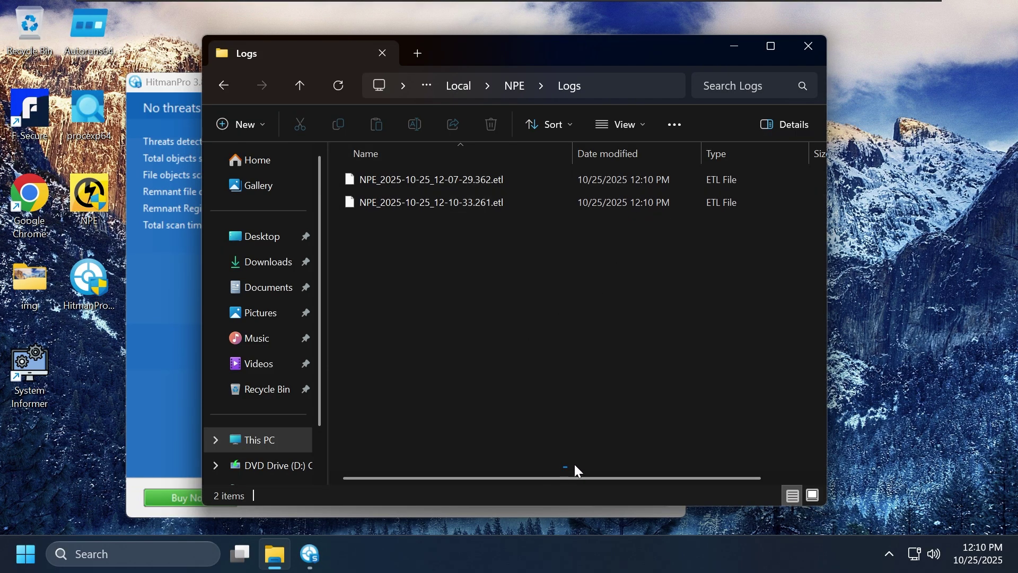
drag(577, 470, 516, 443)
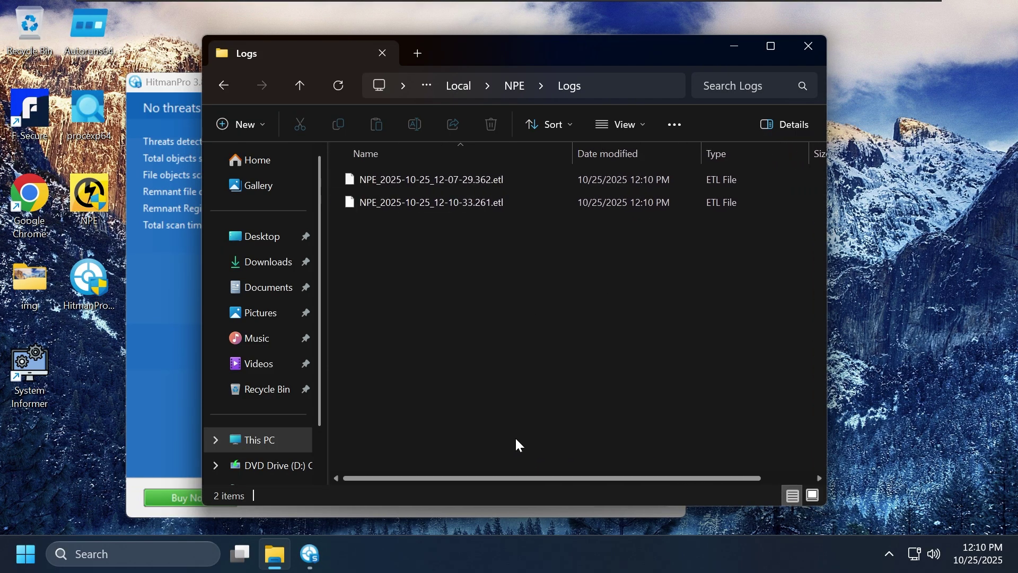
right_click(504, 184)
right_click(478, 180)
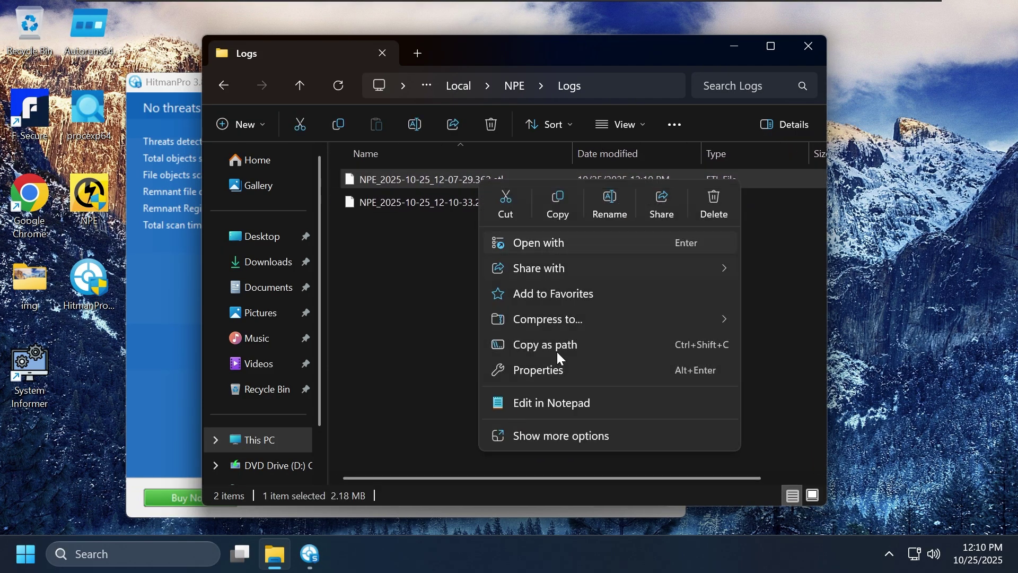
click(551, 402)
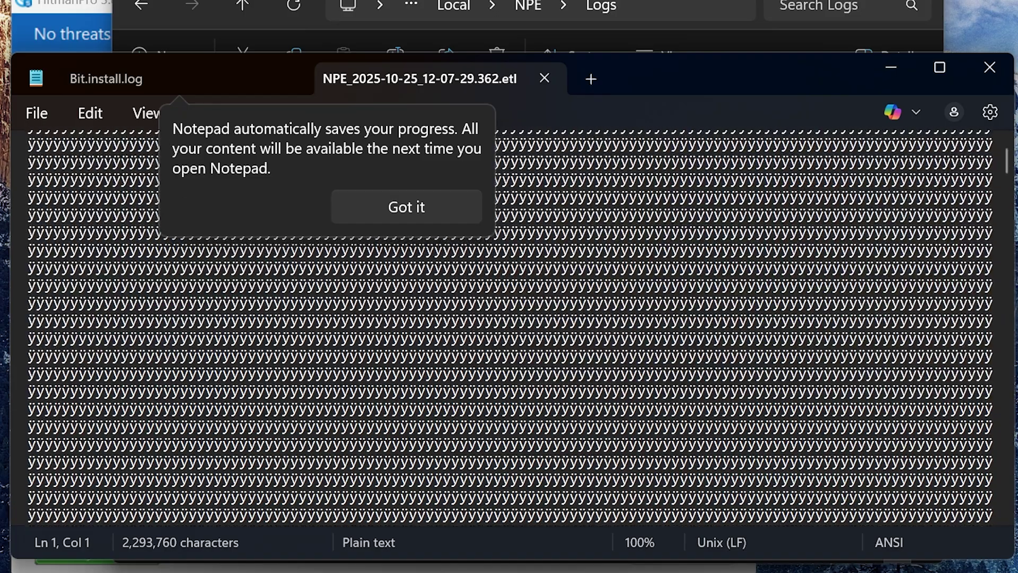
drag(1007, 159, 973, 508)
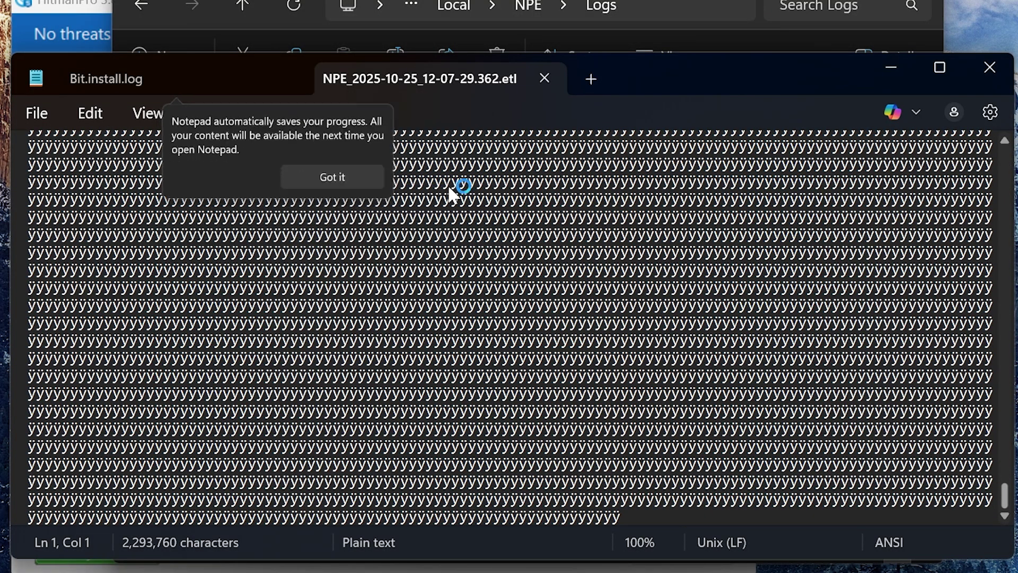
Step: Close the NPE_2025-10-25_12-07-29.362.etl tab and read through Bit.install.log for its recorded working and logging directories
click(545, 79)
scroll(509, 318, down, 2)
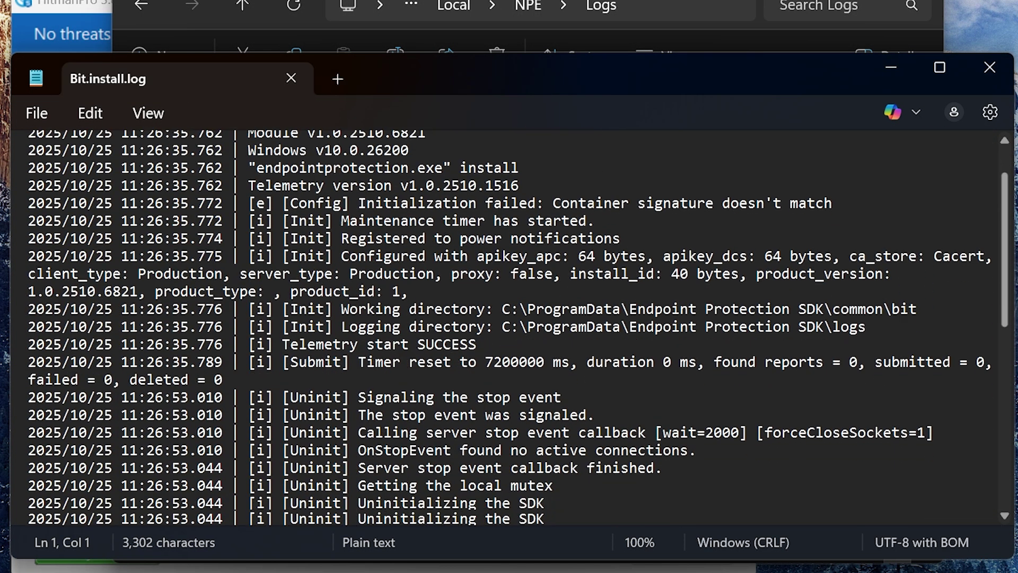
scroll(509, 318, up, 2)
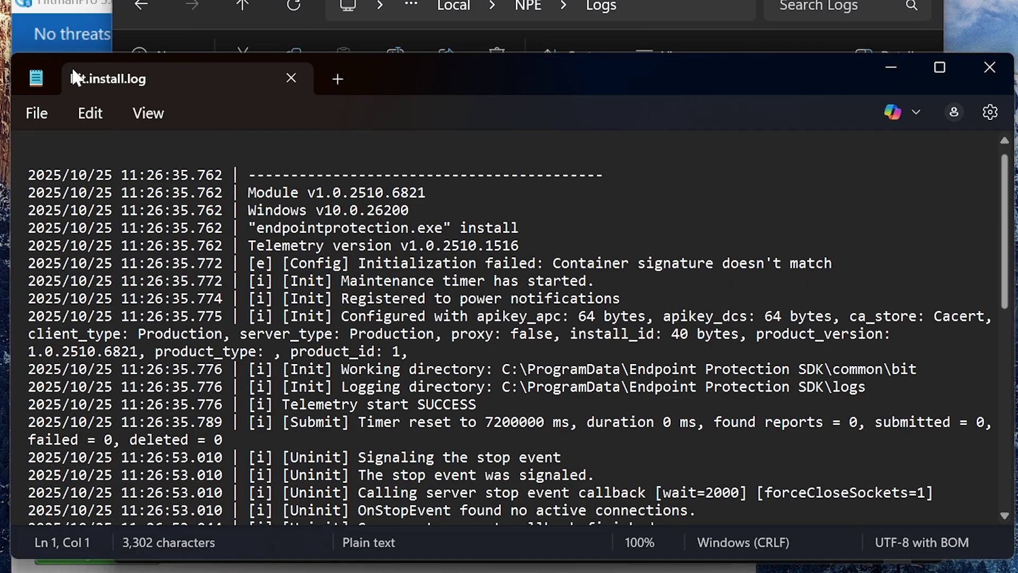
scroll(509, 327, down, 9)
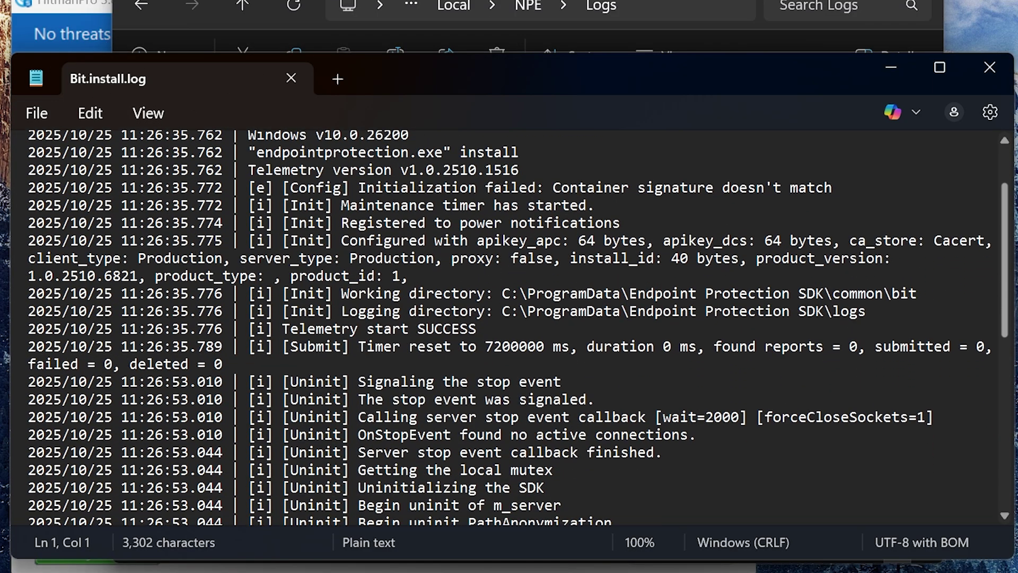
scroll(509, 327, up, 10)
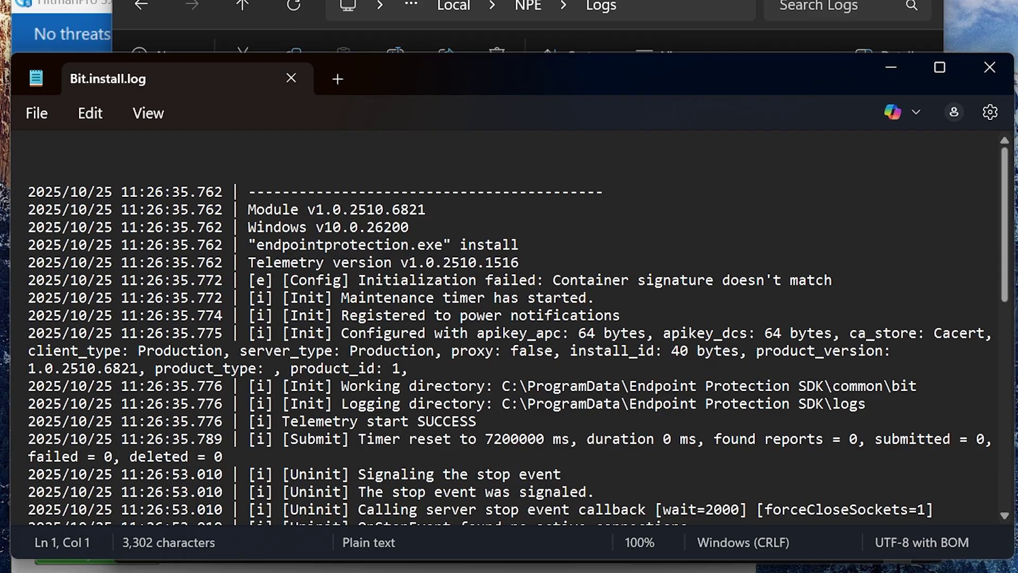
scroll(509, 328, down, 3)
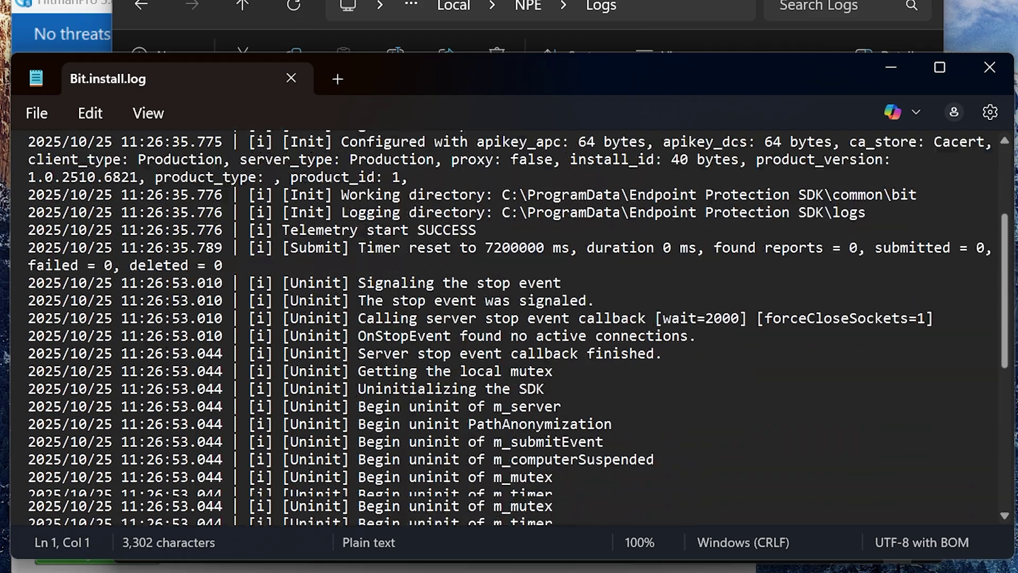
scroll(509, 327, up, 4)
scroll(509, 327, down, 5)
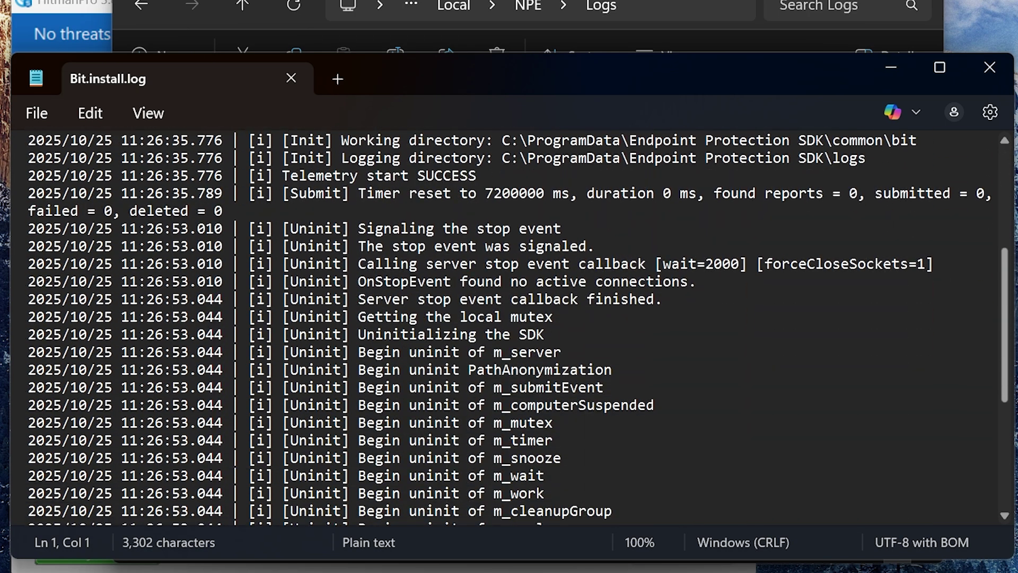
scroll(509, 328, up, 2)
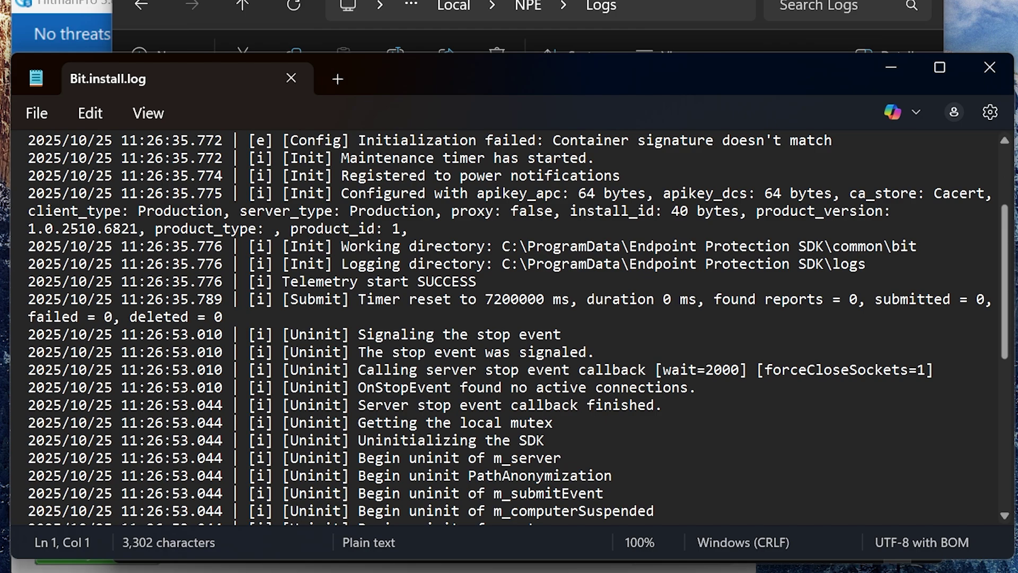
Step: Copy the path C:\ProgramData\Endpoint Protection SDK from the log, close Notepad, and open that folder in File Explorer
drag(502, 264, 823, 263)
key(ctrl+c)
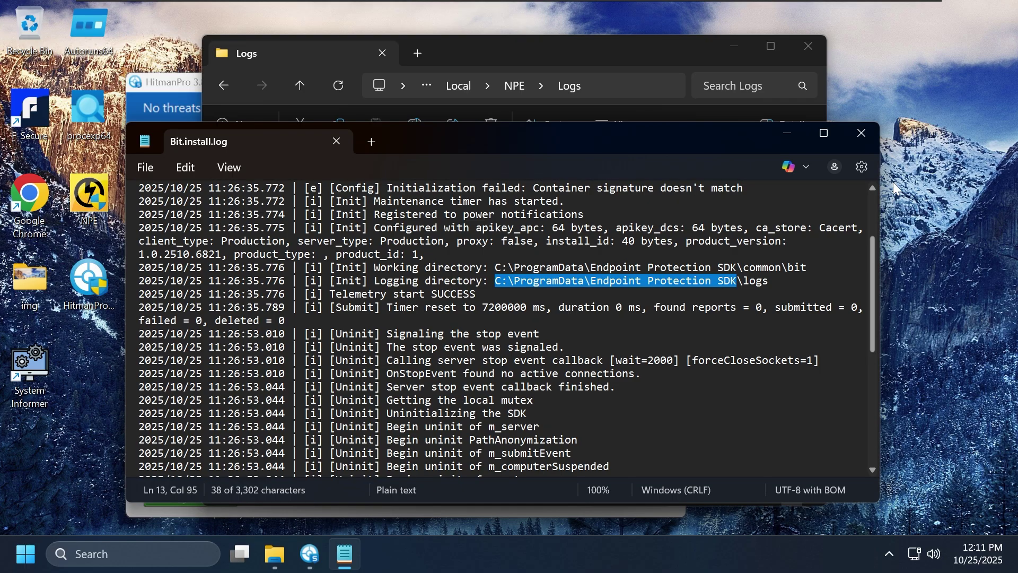
click(870, 134)
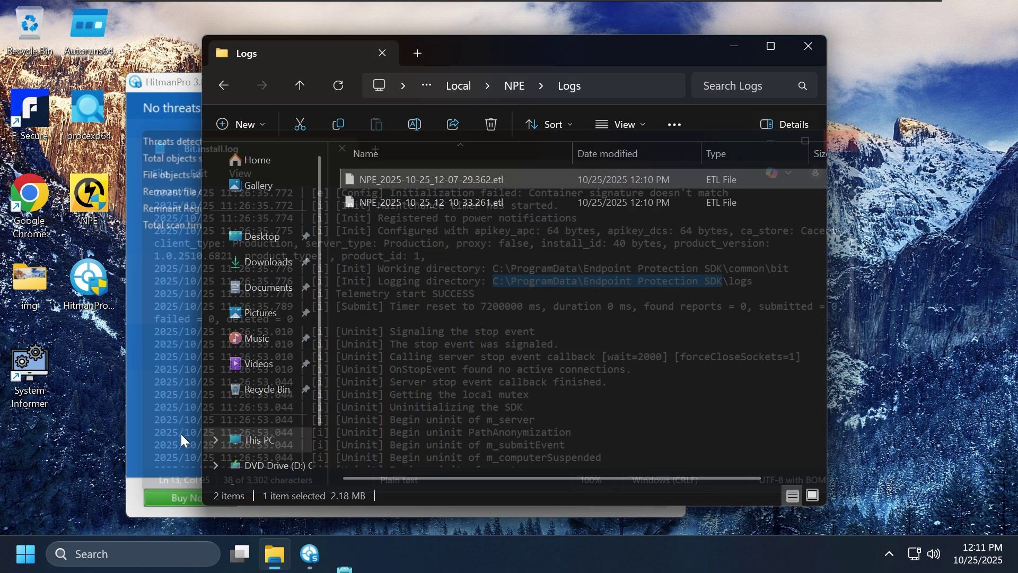
click(584, 85)
key(ctrl+v)
key(Return)
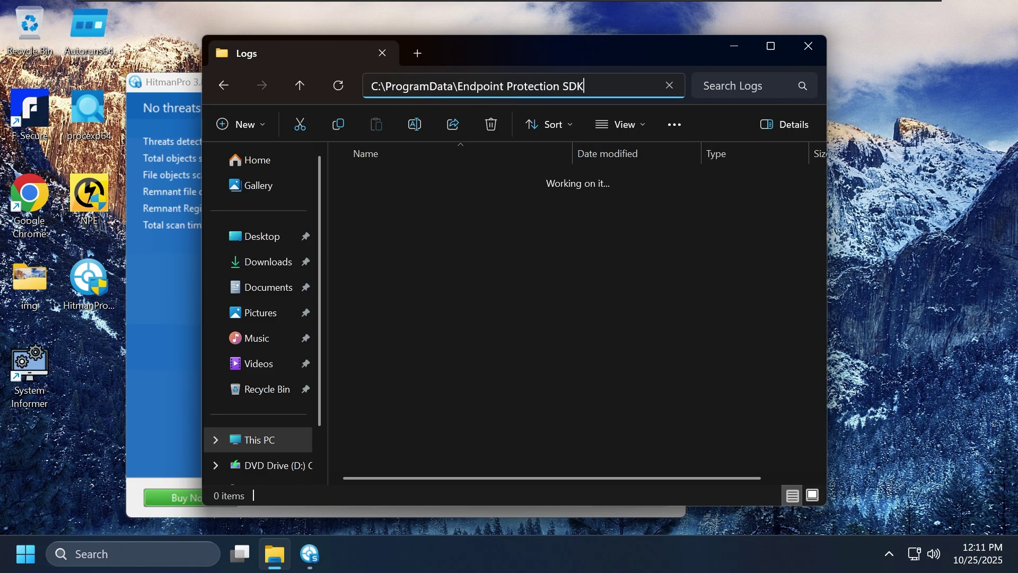
Step: Try to open the quarantine folder with permanent access, and check the contents of the logs folder
double_click(410, 222)
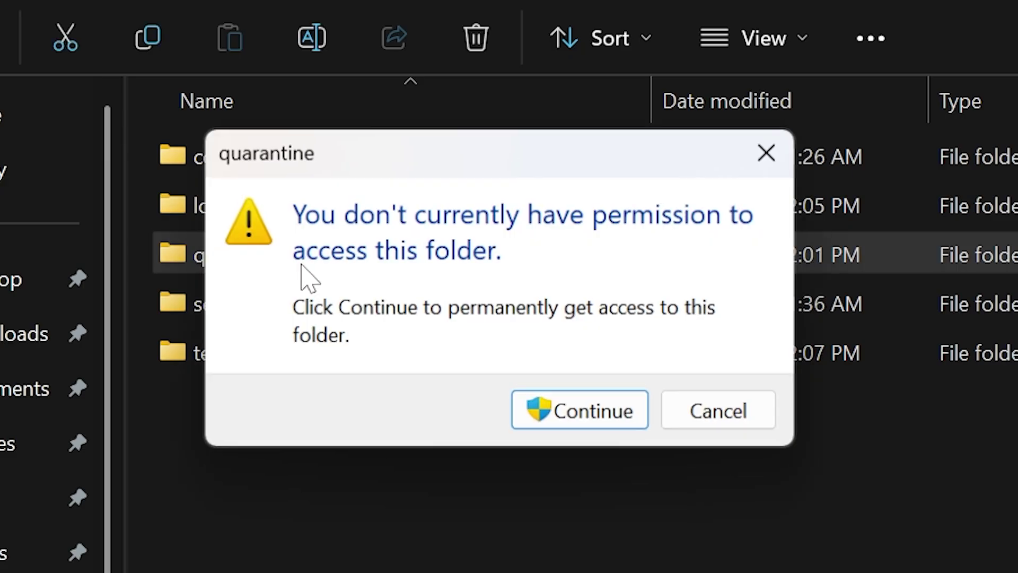
click(615, 419)
click(742, 420)
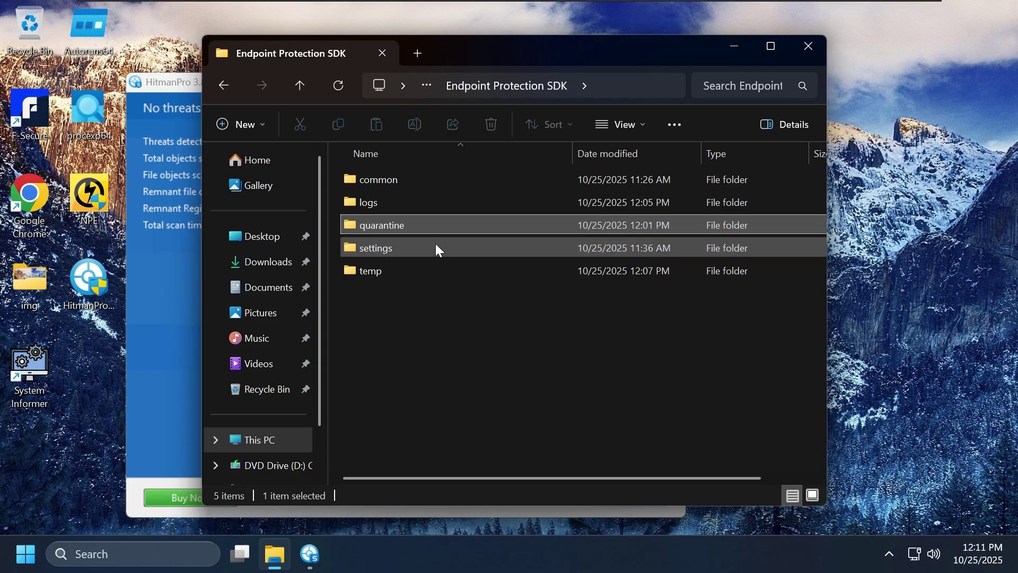
double_click(287, 205)
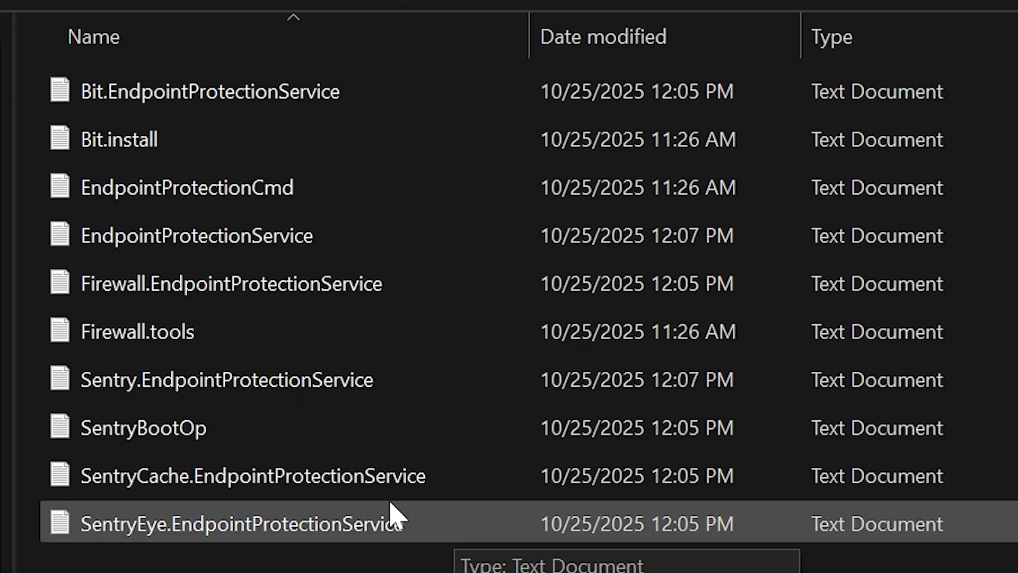
key(alt+Left)
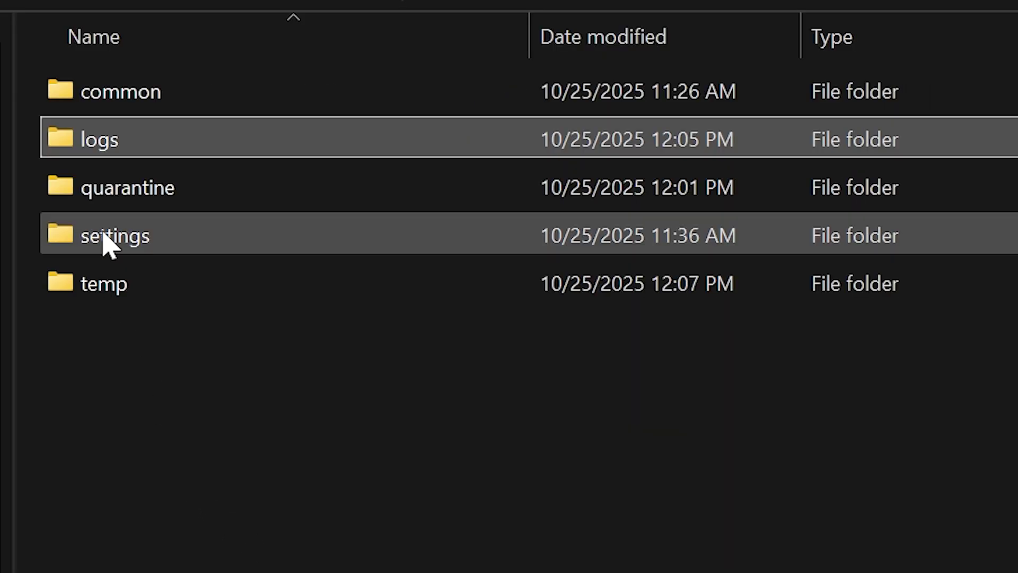
Step: Try to get permanent access to the quarantine, settings and temp folders of Endpoint Protection SDK, cancelling out of the permission requests
double_click(419, 227)
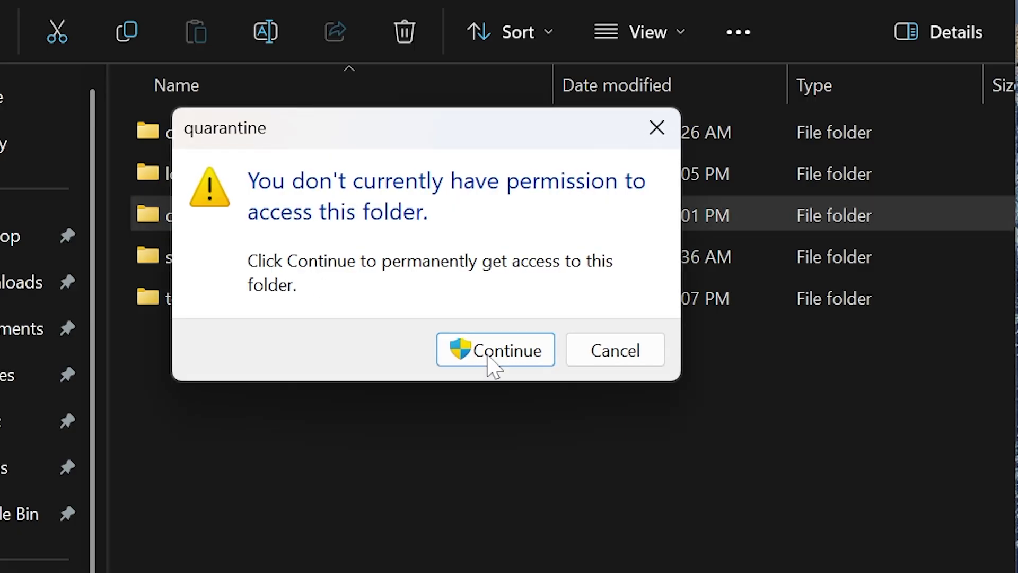
click(488, 356)
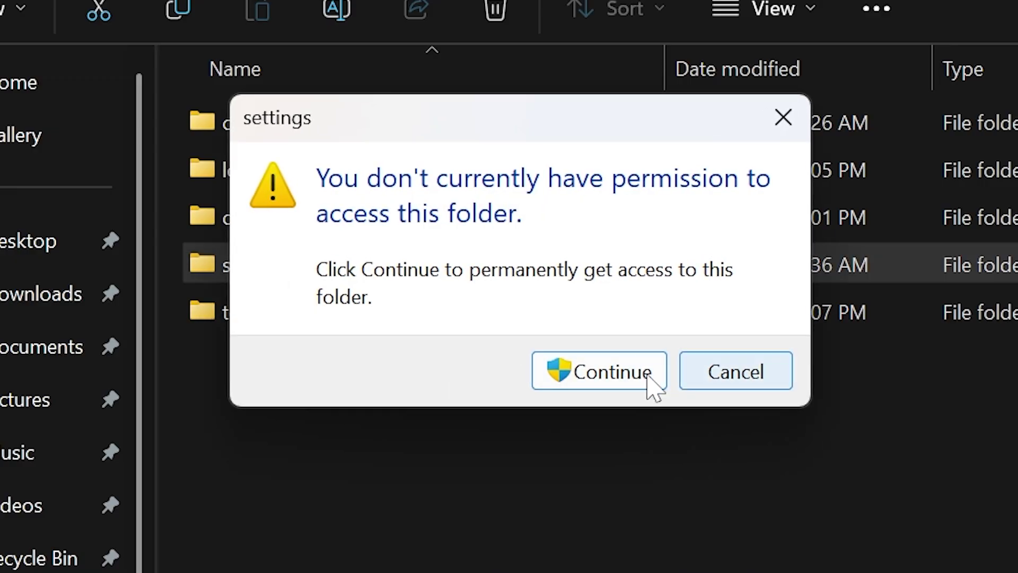
click(651, 378)
click(730, 377)
double_click(257, 321)
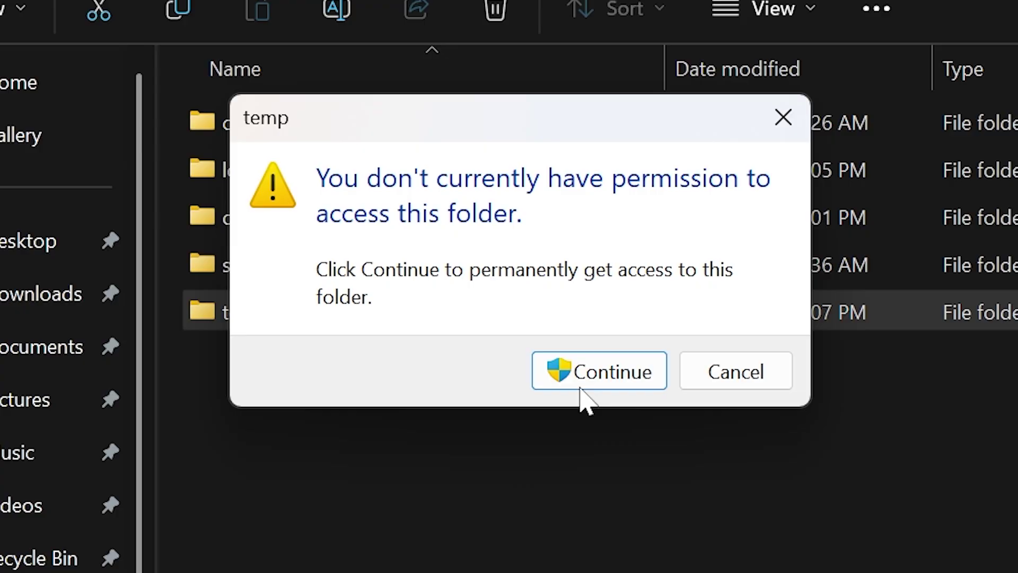
click(576, 377)
click(727, 377)
Step: Open the logs folder of Endpoint Protection SDK and look over its log files and their modification dates
double_click(258, 172)
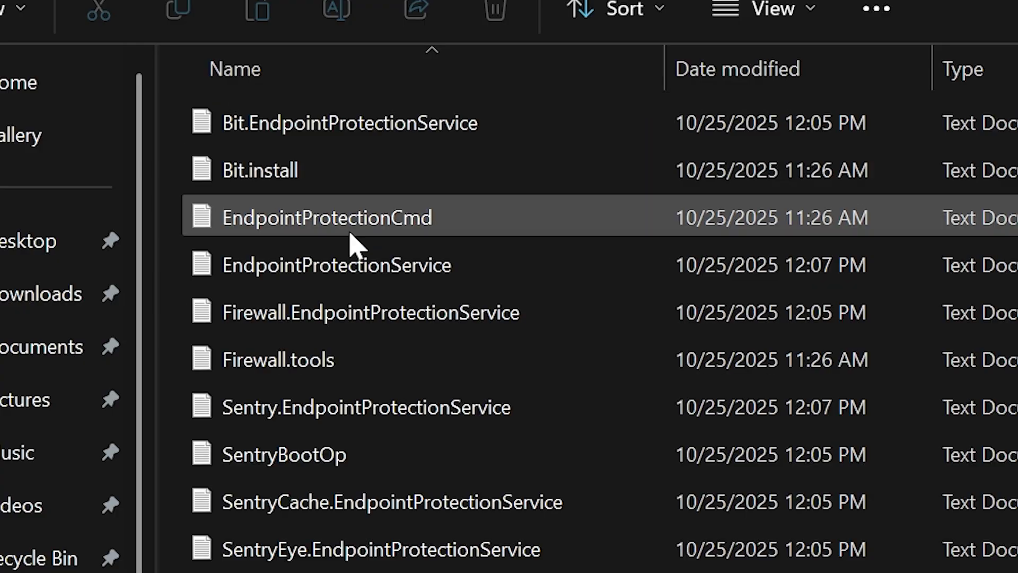
scroll(461, 352, right, 3)
scroll(452, 352, left, 3)
scroll(424, 297, right, 3)
scroll(424, 281, left, 3)
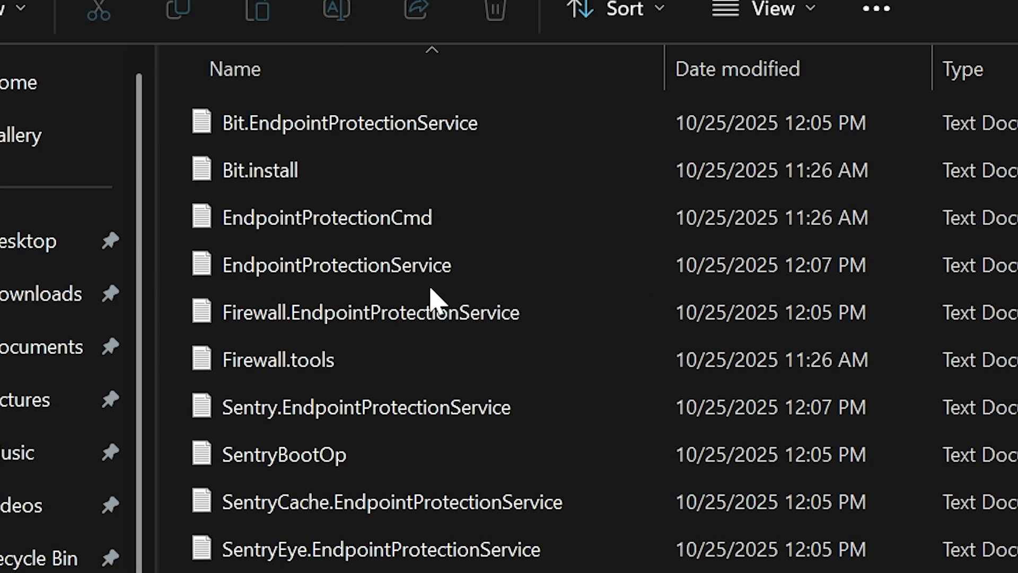
scroll(432, 295, right, 3)
scroll(432, 295, left, 3)
scroll(432, 300, right, 3)
scroll(431, 289, left, 3)
scroll(431, 289, right, 3)
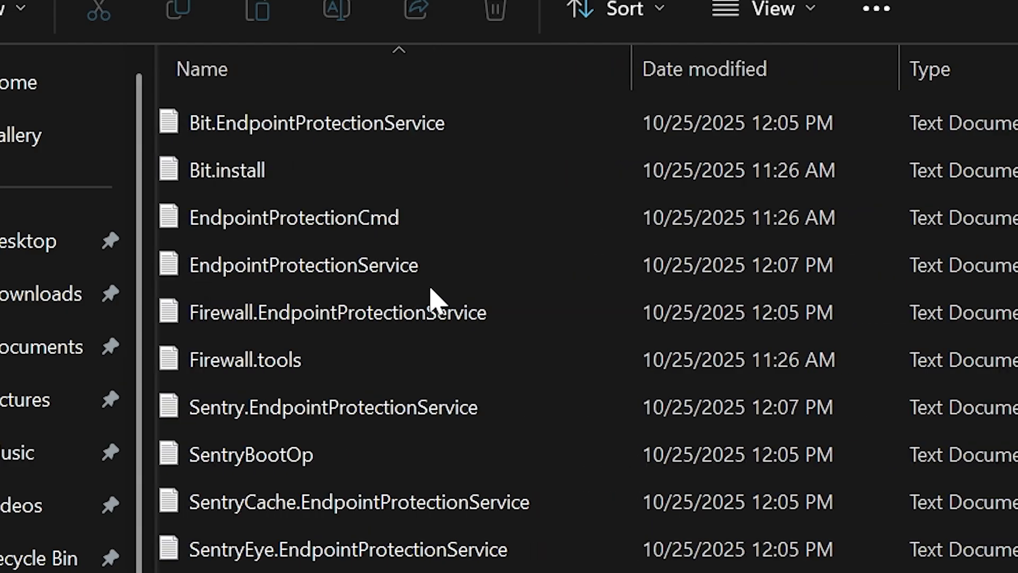
scroll(430, 289, left, 3)
Step: Close File Explorer and the HitmanPro scan results window
click(807, 46)
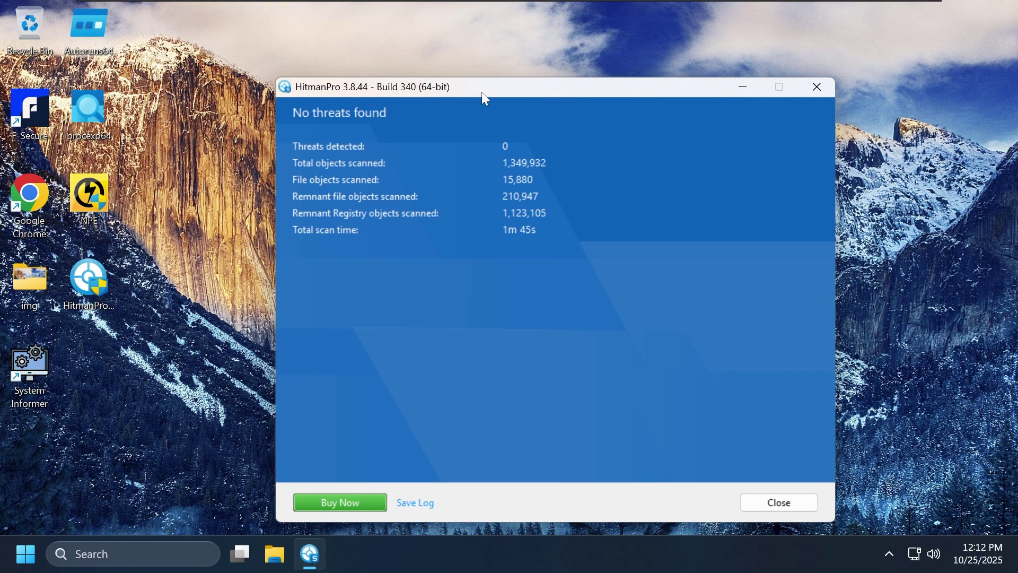
click(818, 86)
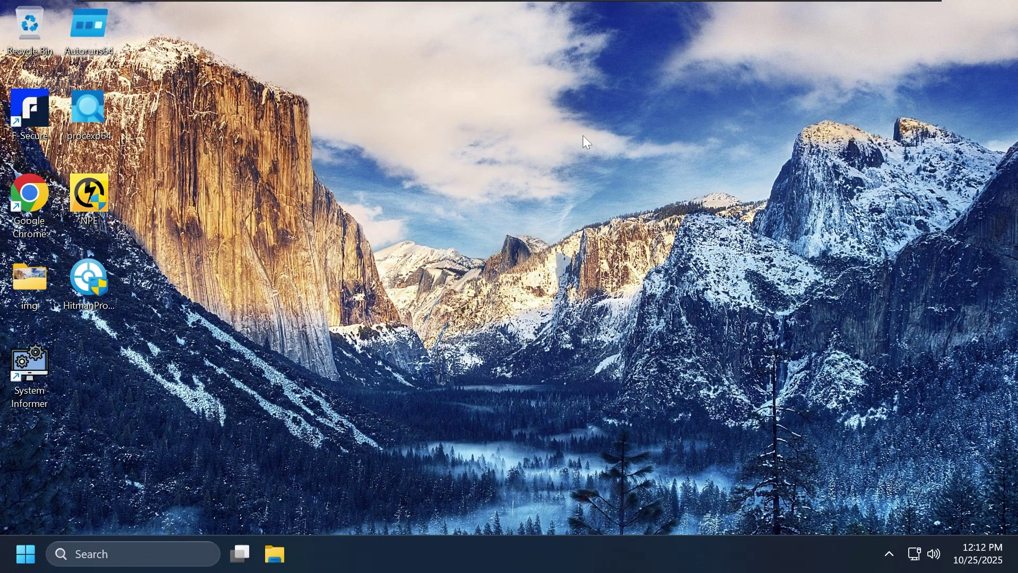
drag(721, 121, 860, 49)
drag(167, 458, 804, 73)
drag(863, 99, 179, 407)
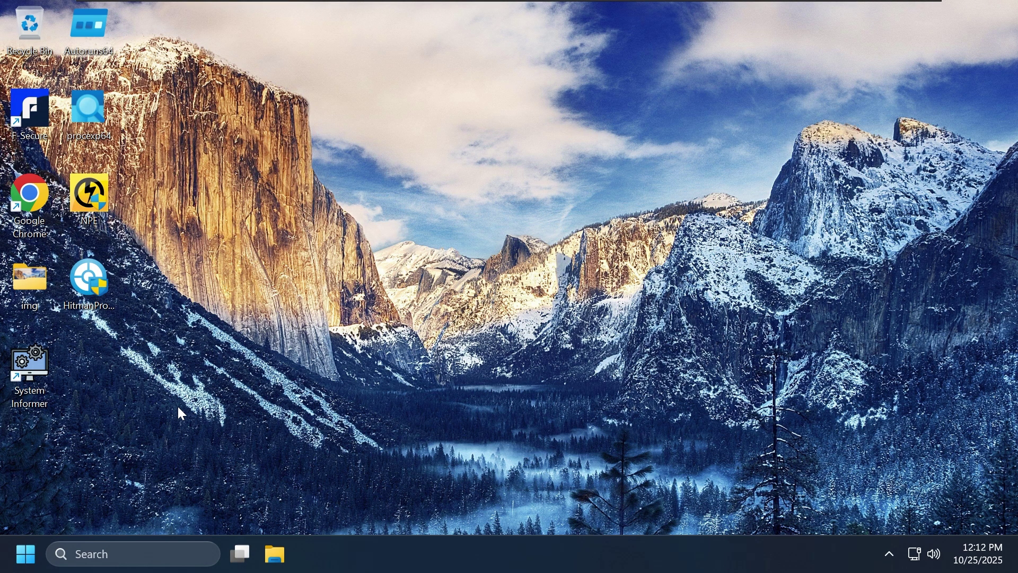